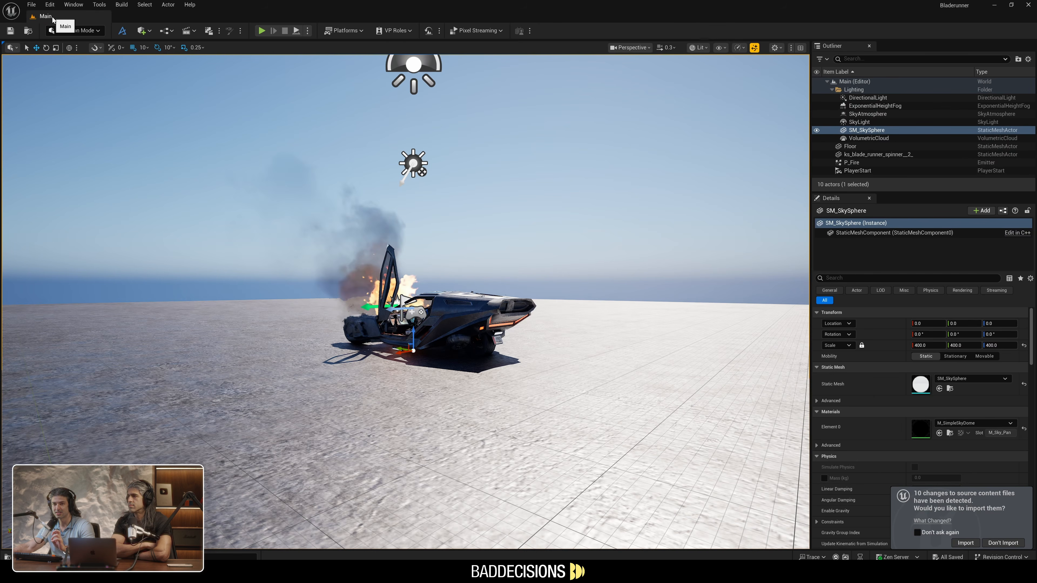
# Step: Create a new level from the Basic template
pyautogui.click(32, 4)
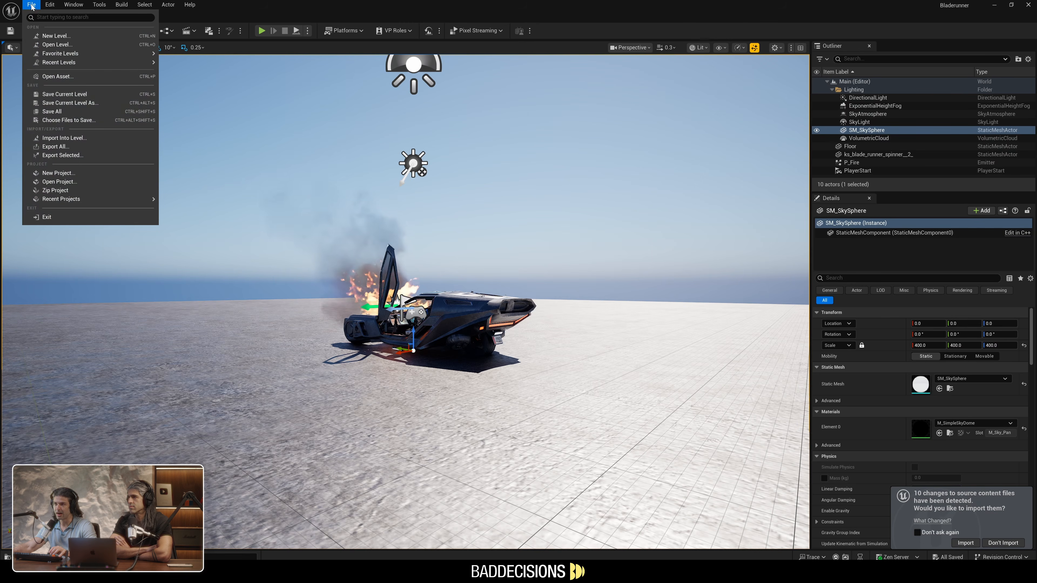
pyautogui.click(52, 37)
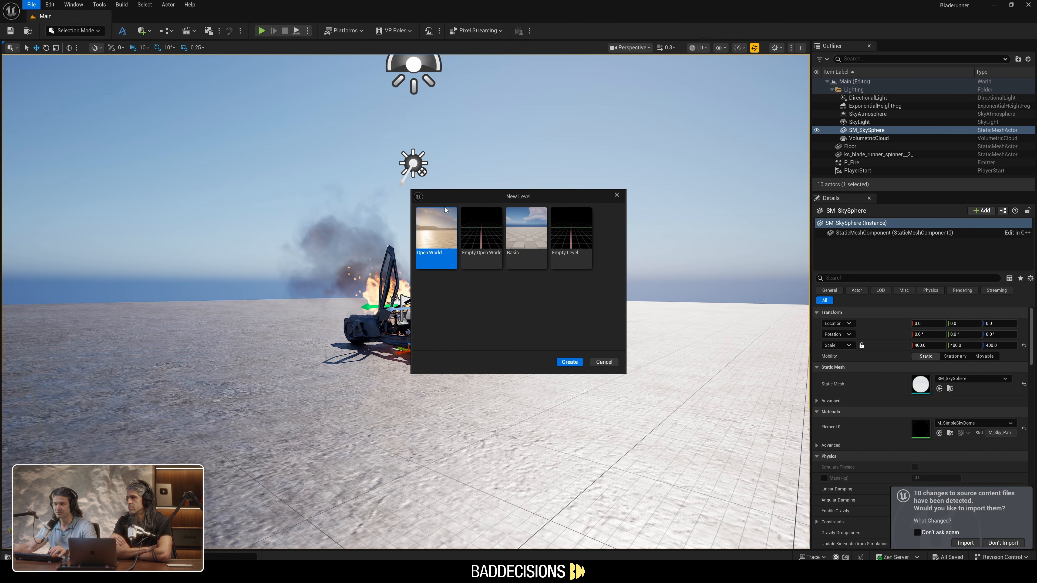
pyautogui.click(525, 231)
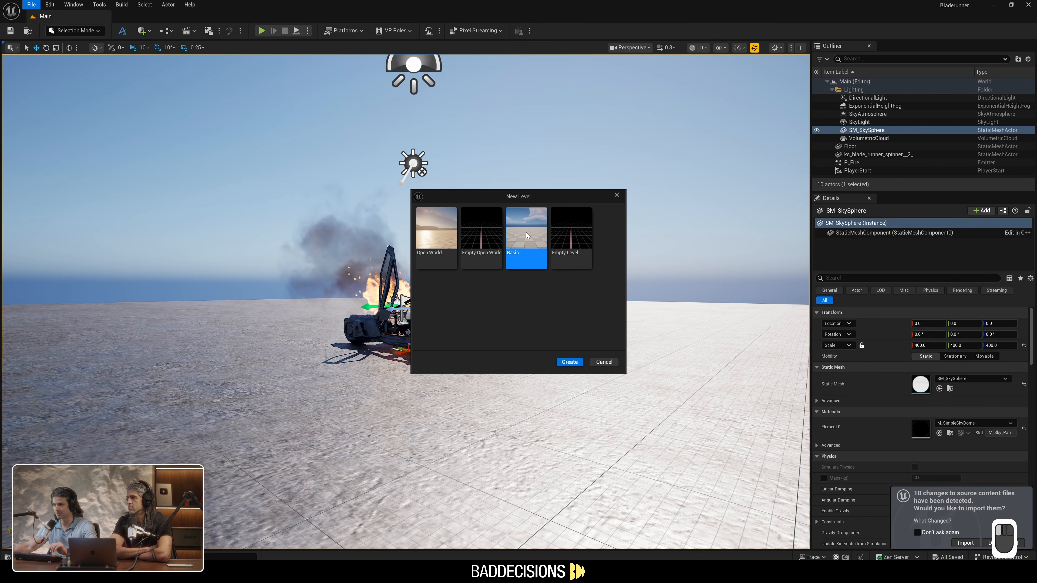
pyautogui.click(569, 363)
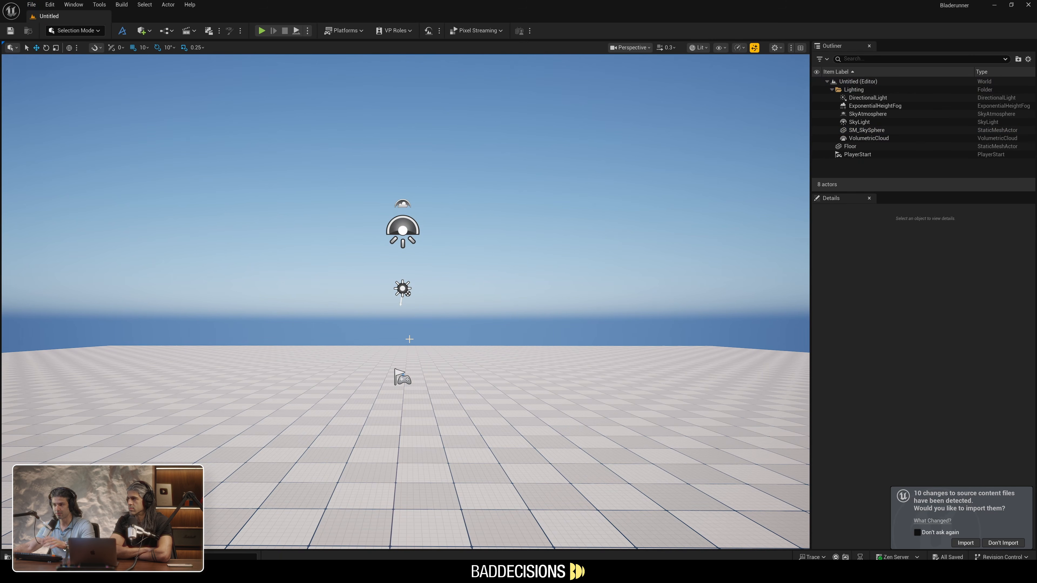
# Step: Delete the PlayerStart actor from the new level
pyautogui.moveTo(410, 339); pyautogui.dragTo(446, 307, button='right')
pyautogui.press('w')
pyautogui.scroll(1, 409, 339)
pyautogui.press('a')
pyautogui.press('q')
pyautogui.press('w')
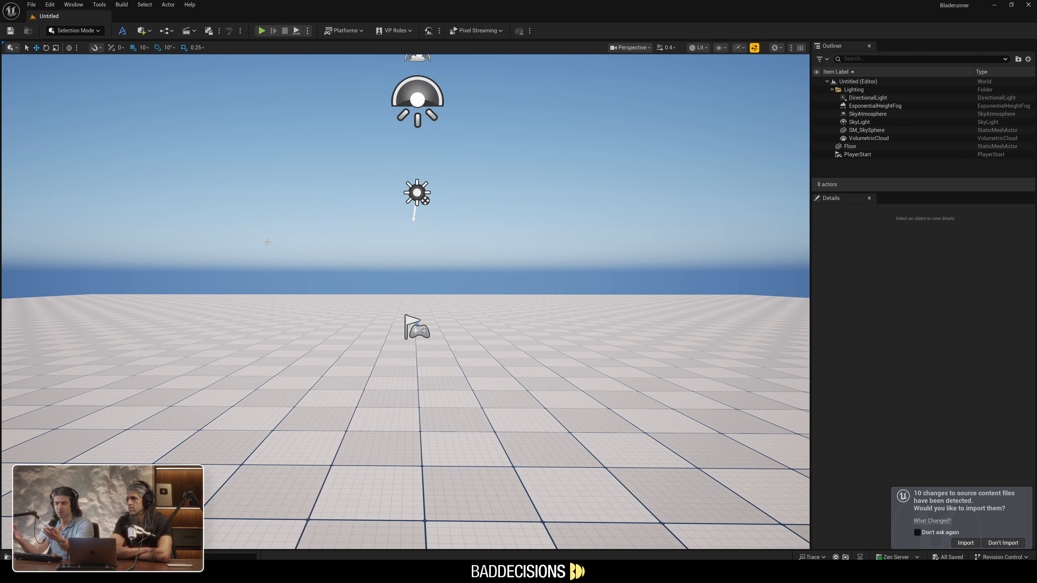
pyautogui.click(417, 330)
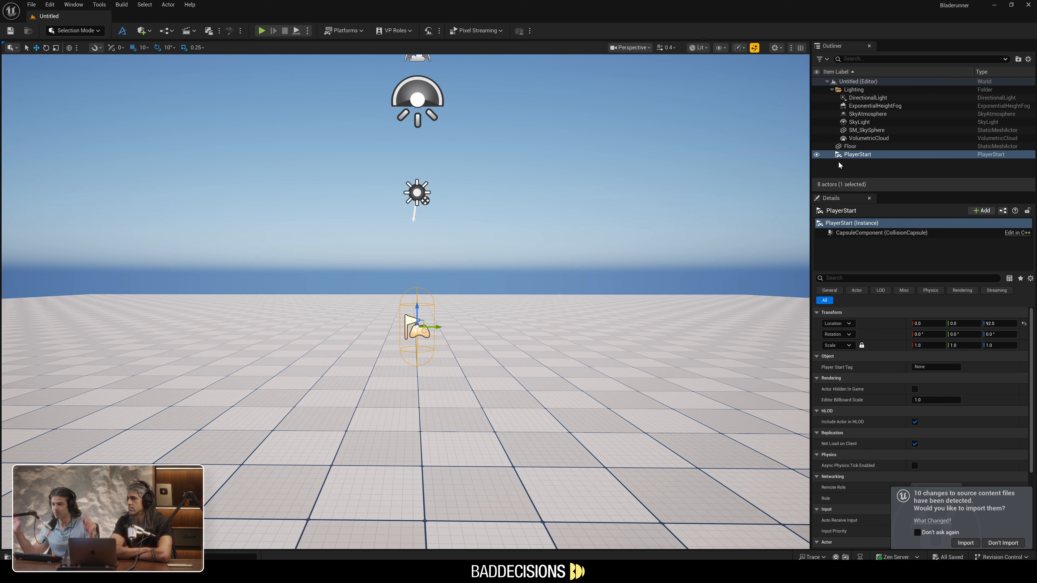
pyautogui.press('Delete')
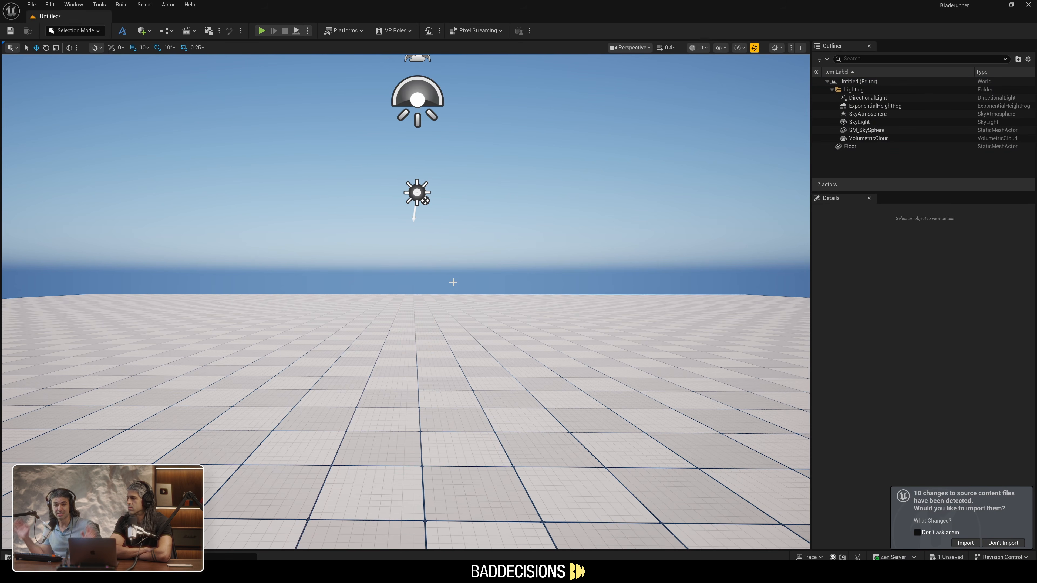
# Step: Start saving the level and create a folder named Levels inside the Content folder for it
pyautogui.hotkey('ctrl', 's')
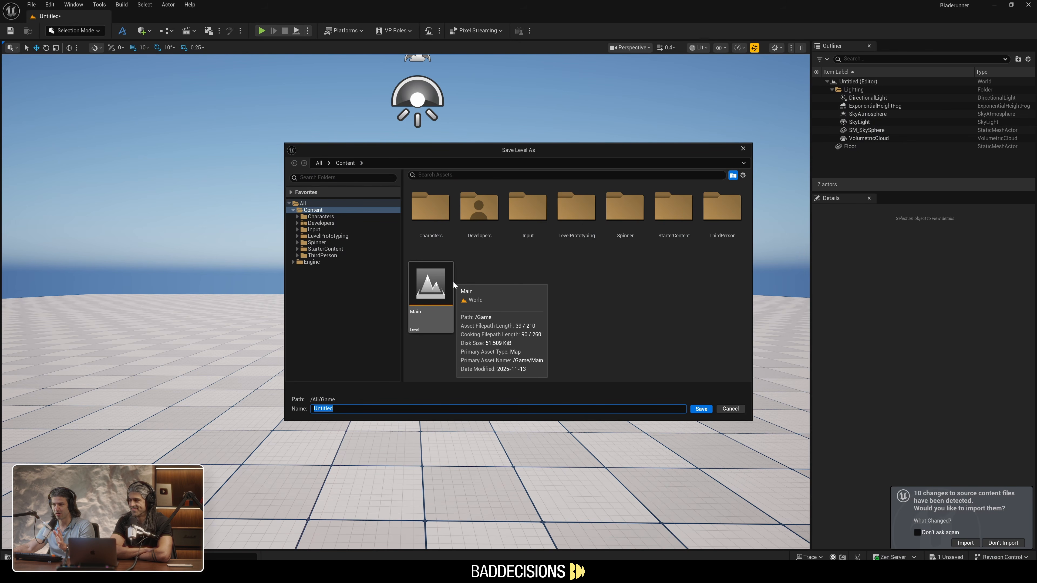
pyautogui.rightClick(319, 210)
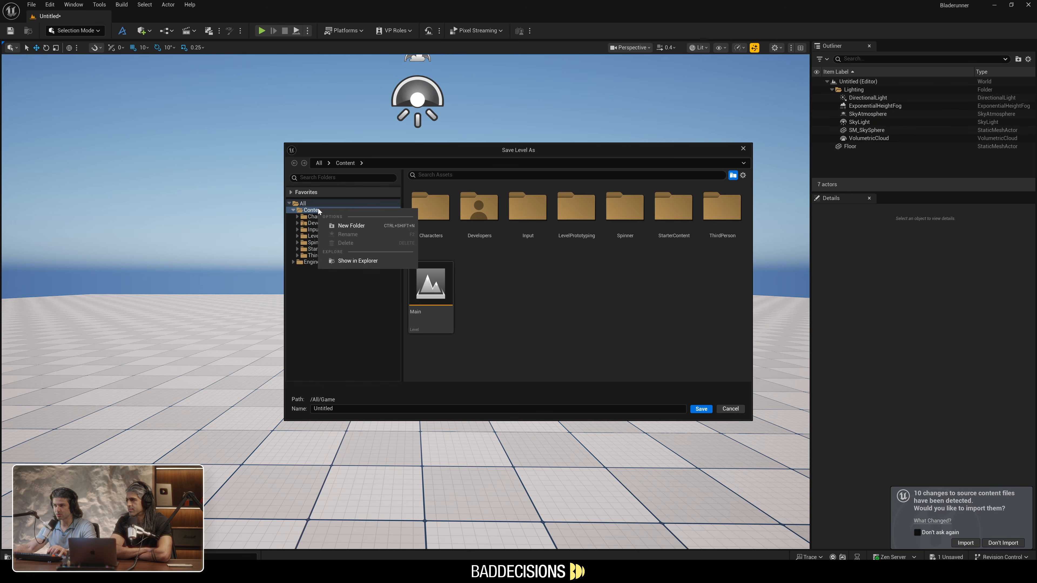
pyautogui.click(349, 225)
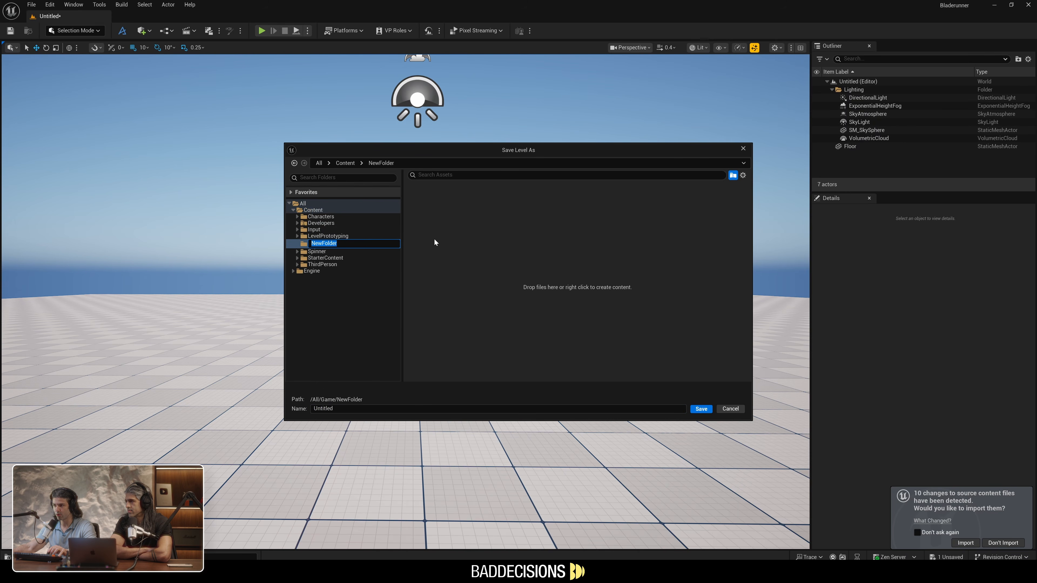
pyautogui.write('Levels')
pyautogui.press('Return')
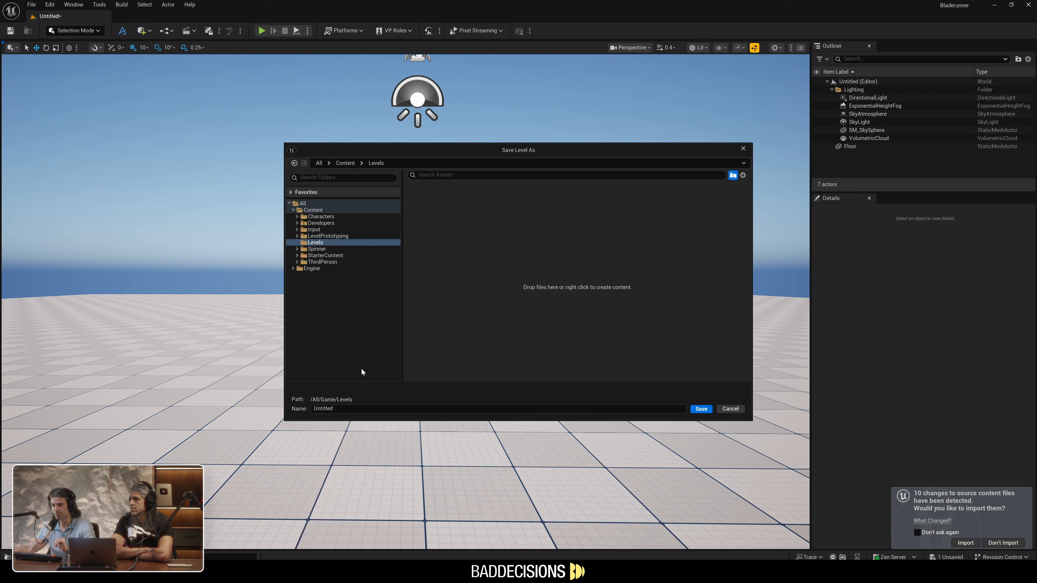
# Step: Name the level Day2 and save it in the Levels folder
pyautogui.doubleClick(353, 408)
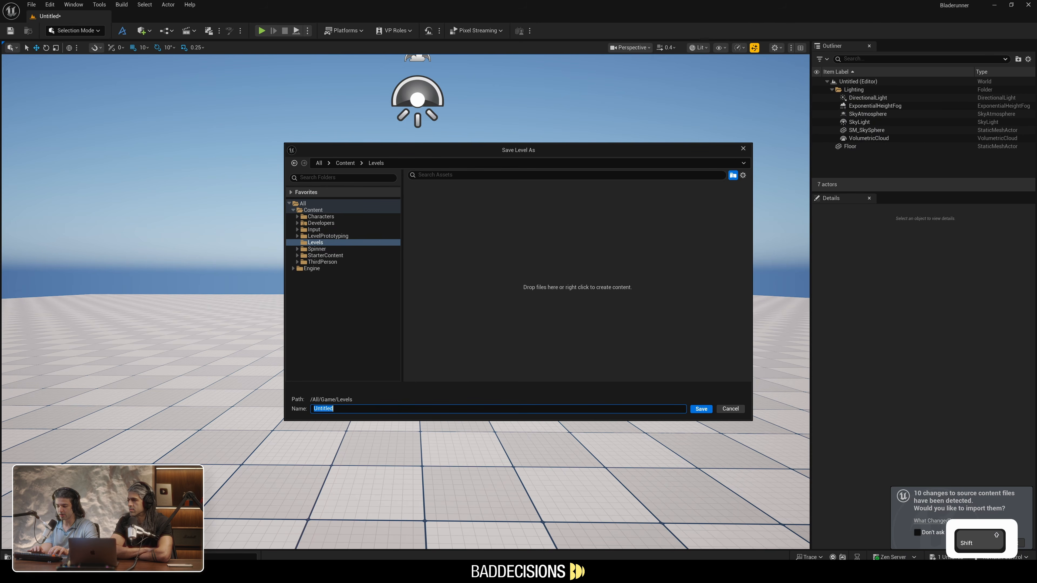
pyautogui.write('D')
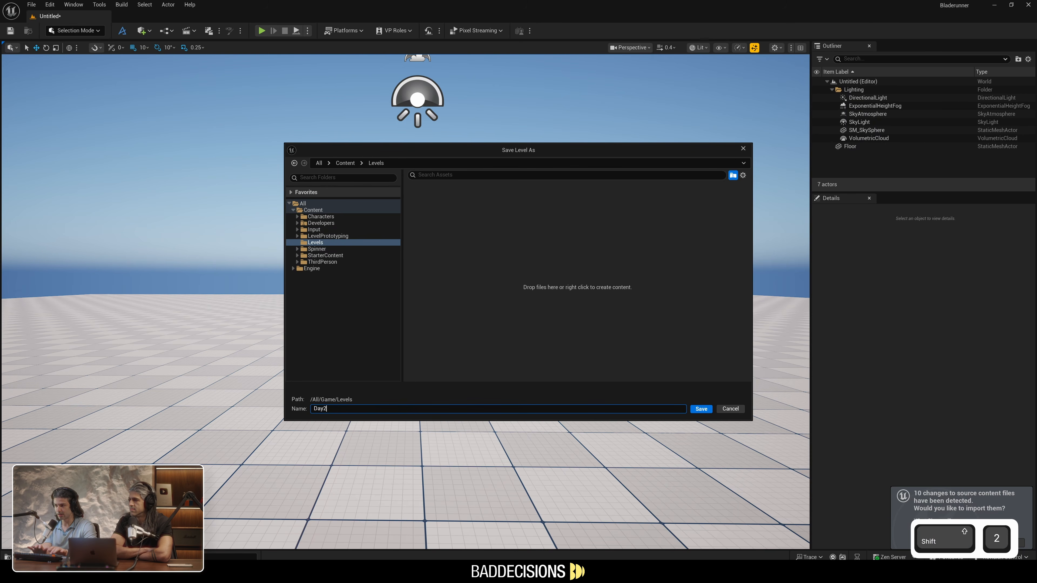
pyautogui.write('ay2')
pyautogui.press('Return')
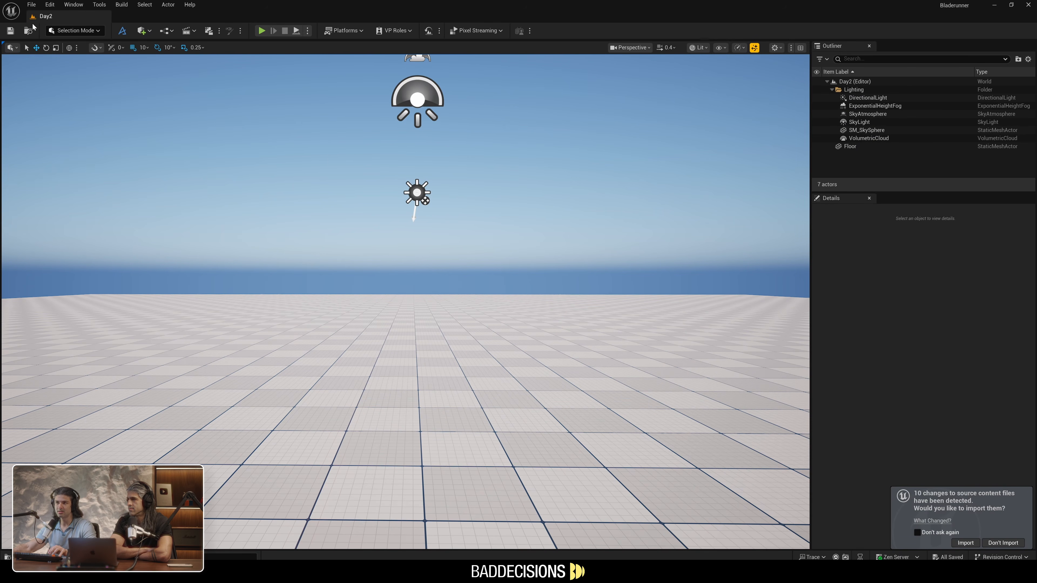
# Step: Check the list of recent levels for switching between Day2 and Main
pyautogui.click(31, 4)
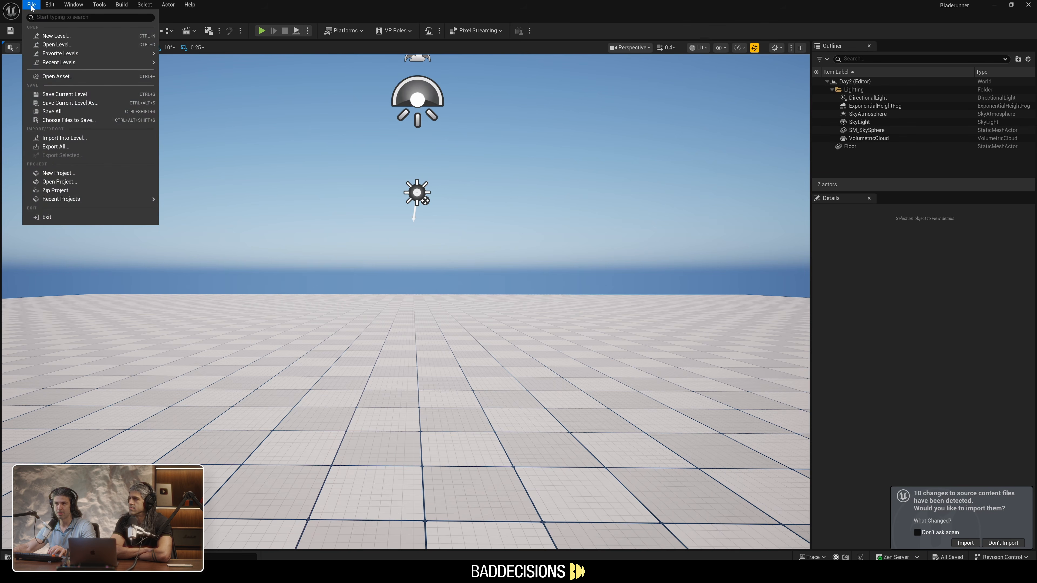
pyautogui.moveTo(71, 62)
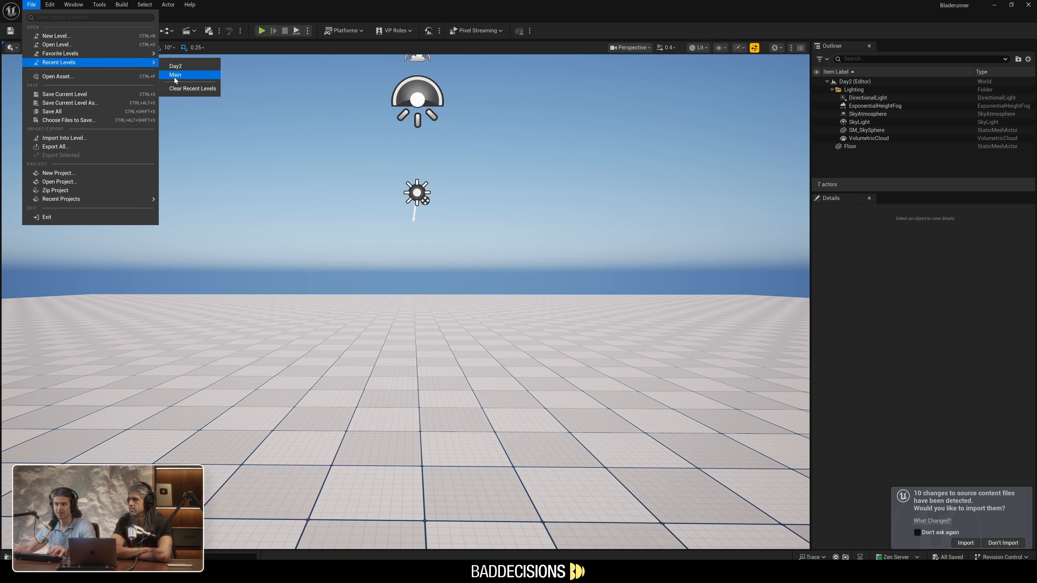
pyautogui.click(178, 67)
pyautogui.click(341, 177)
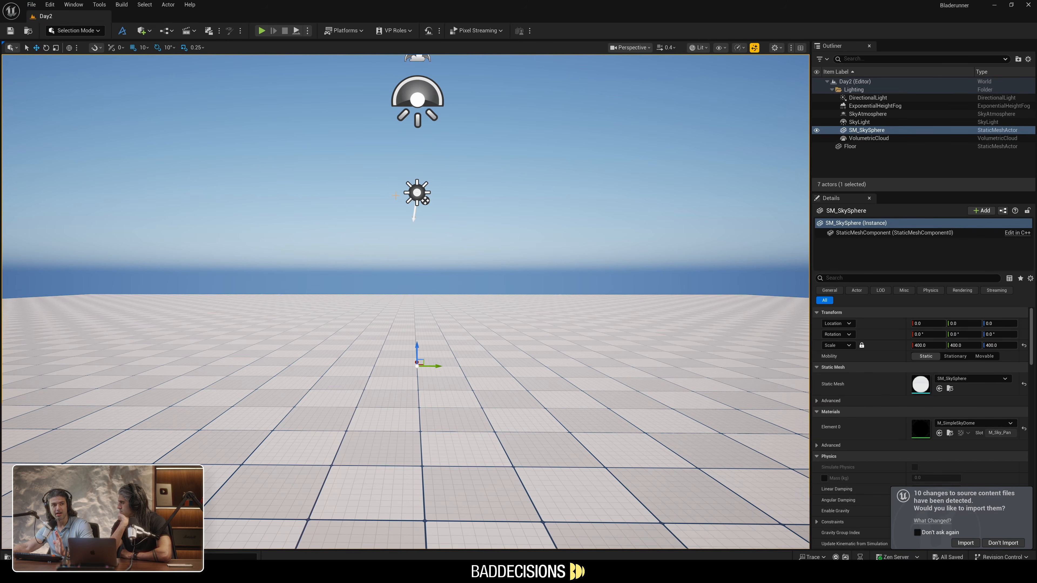
# Step: Switch to Mixamo in the browser, open its character library and look at the dialog for uploading a custom character
pyautogui.hotkey('alt', 'Tab')
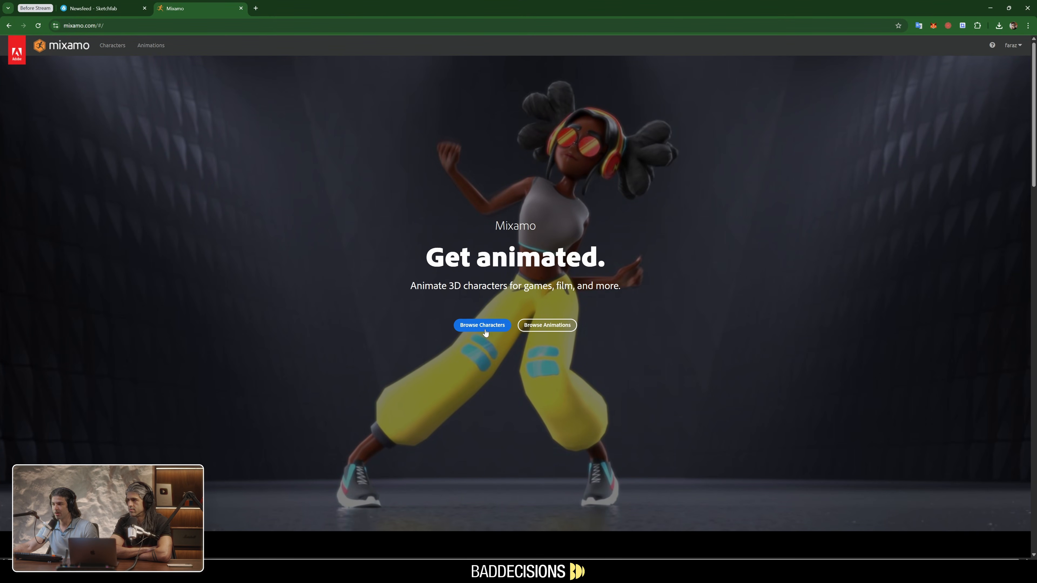
pyautogui.click(477, 325)
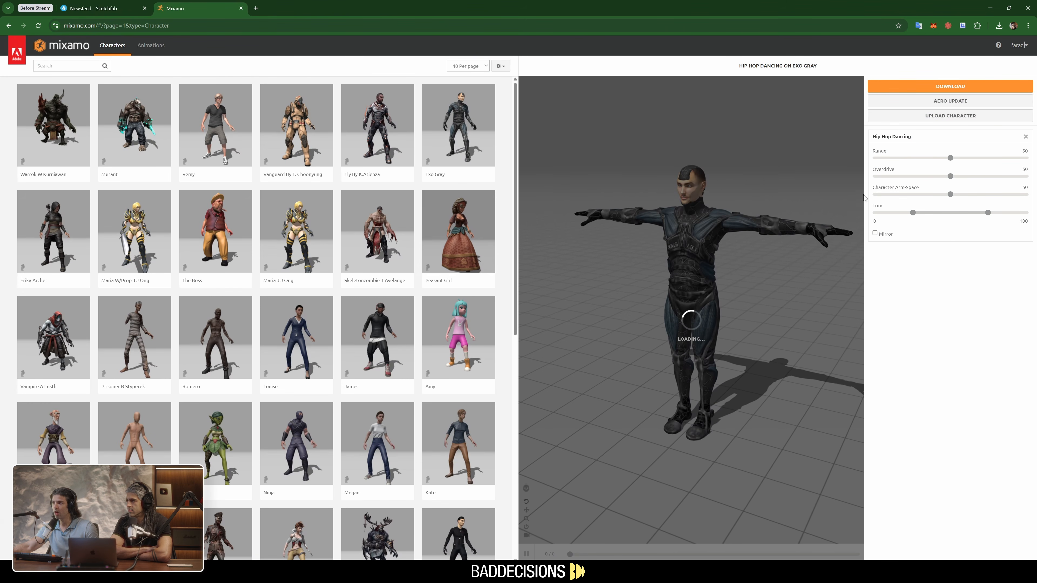
pyautogui.click(938, 116)
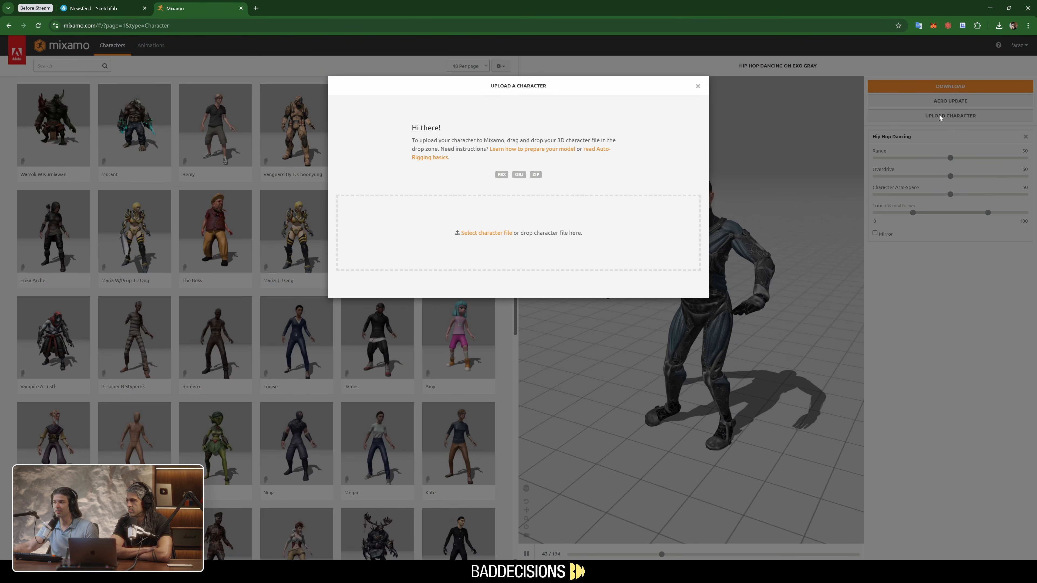
pyautogui.click(698, 86)
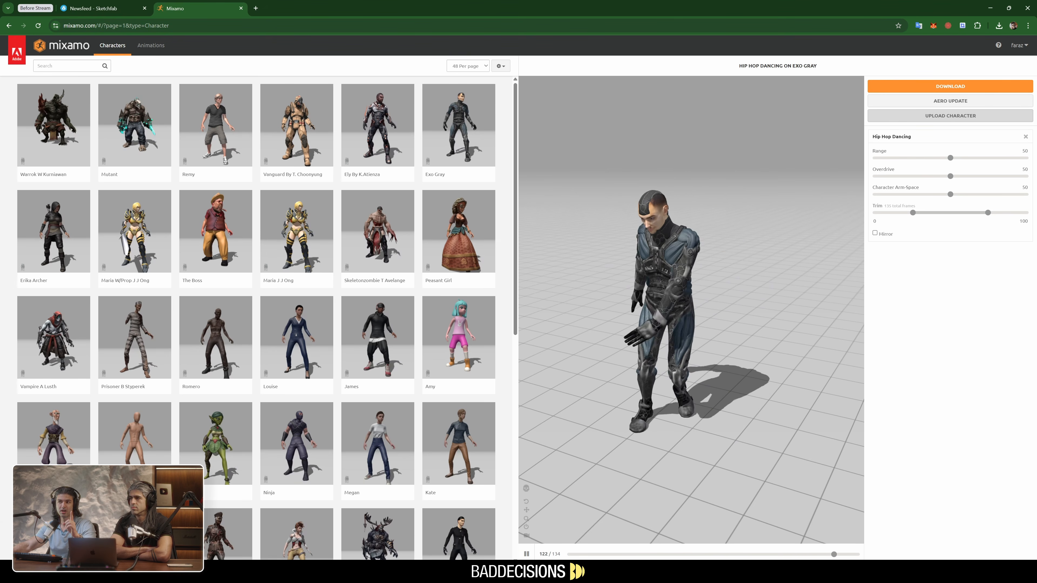
# Step: Search the characters for "swat" and use the blue-uniformed Swat character as the active one
pyautogui.write('sw')
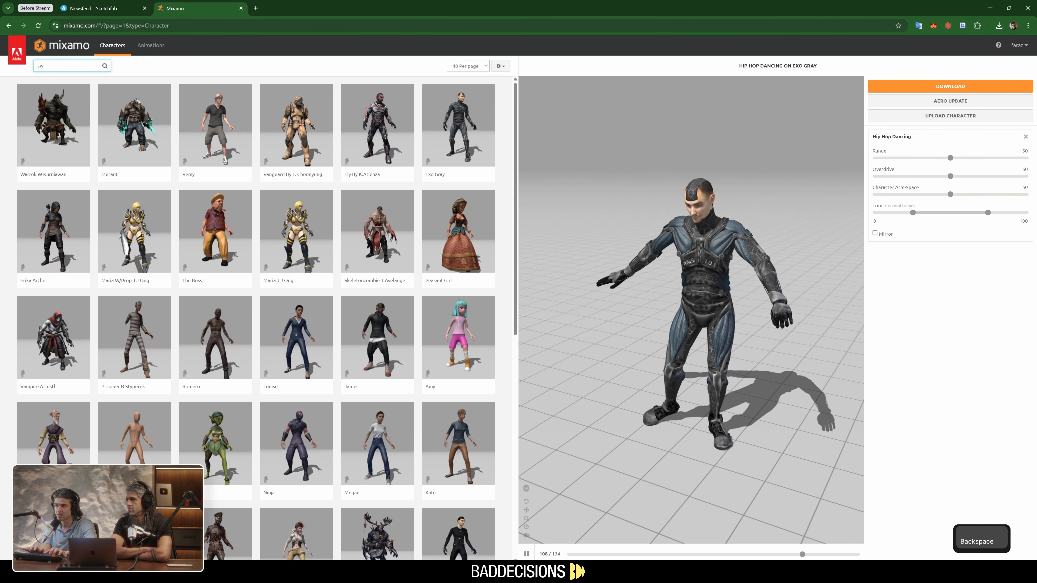
pyautogui.write('at')
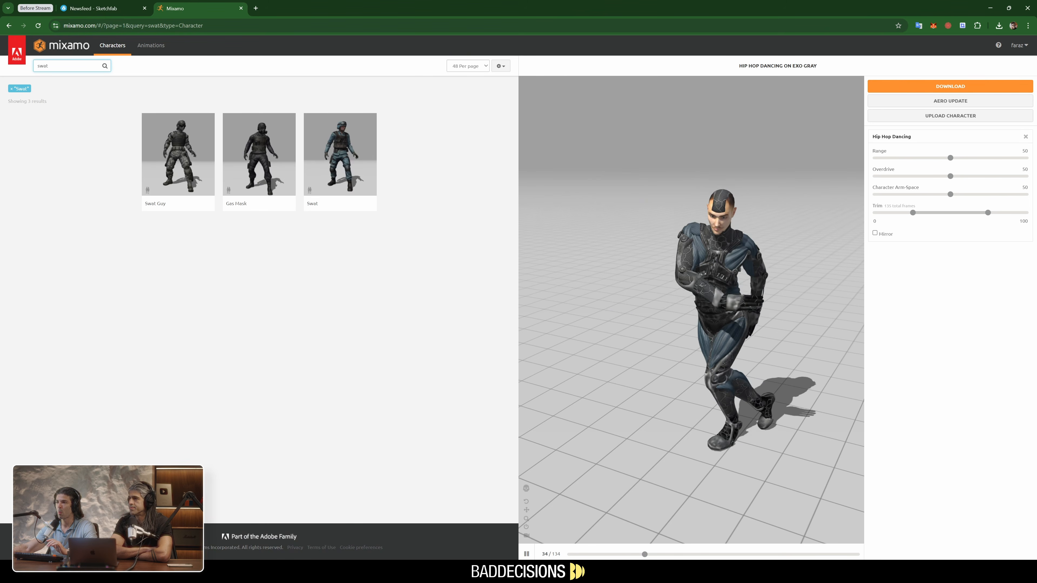
pyautogui.click(340, 159)
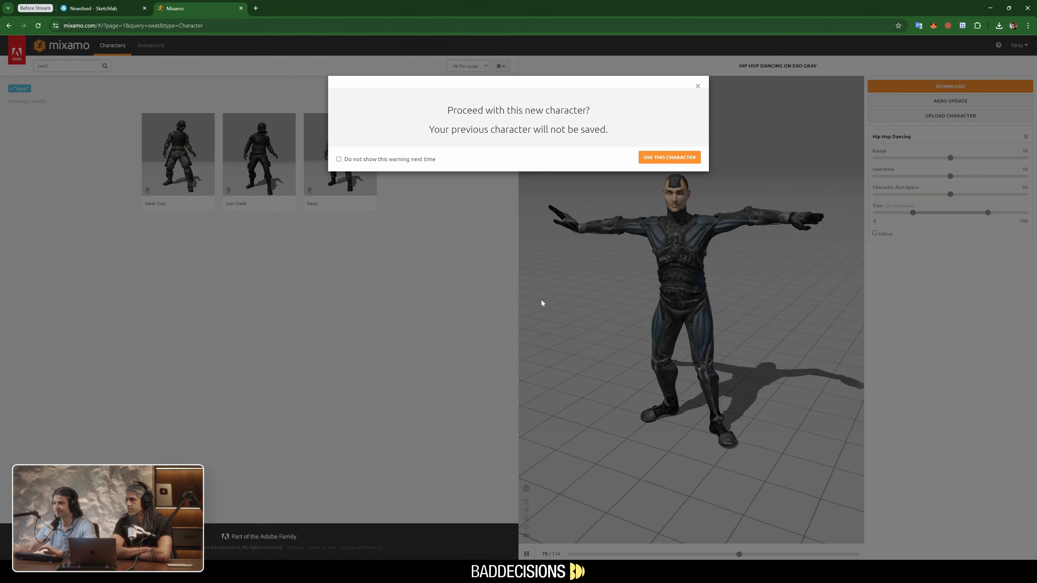
pyautogui.click(669, 157)
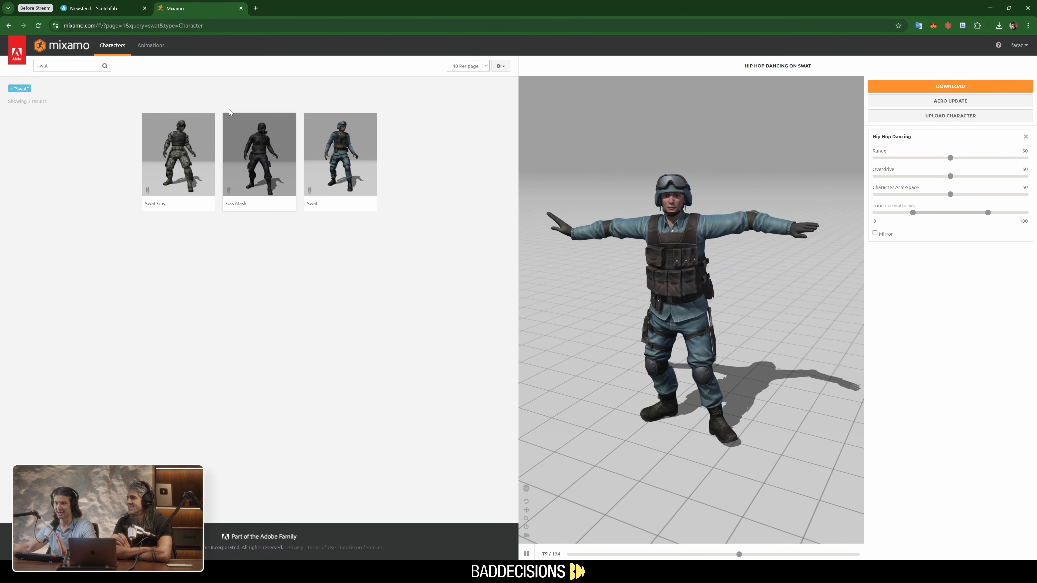
# Step: Search the animation library for "kick"
pyautogui.click(151, 45)
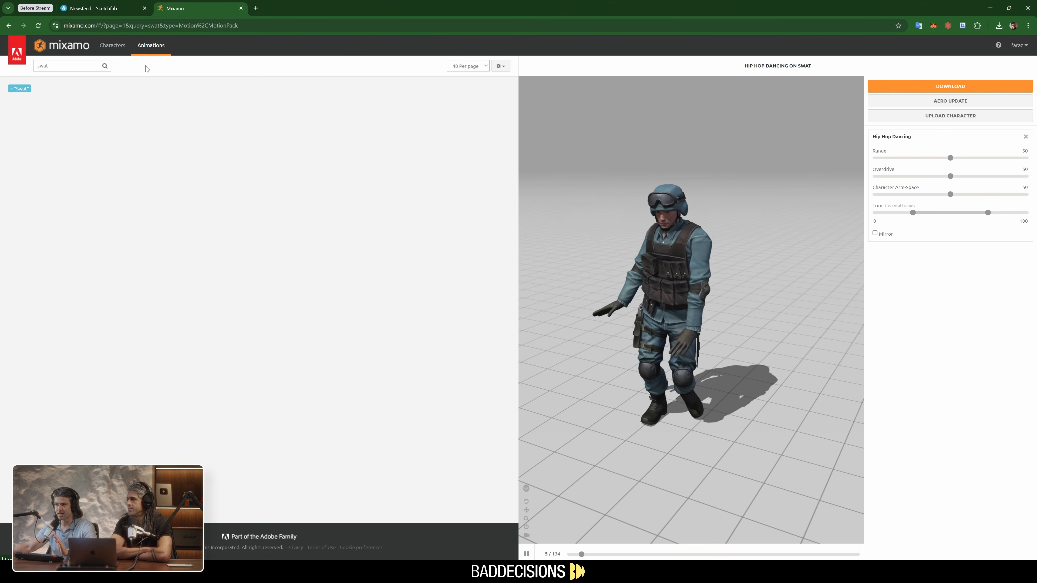
pyautogui.hotkey('ctrl', 'a')
pyautogui.write('kid')
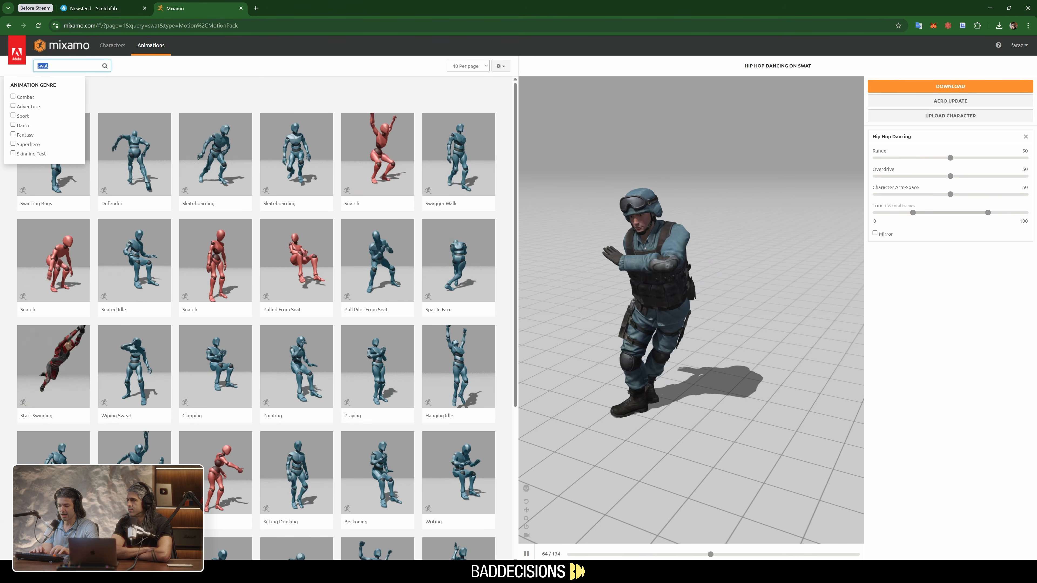
pyautogui.write('kick')
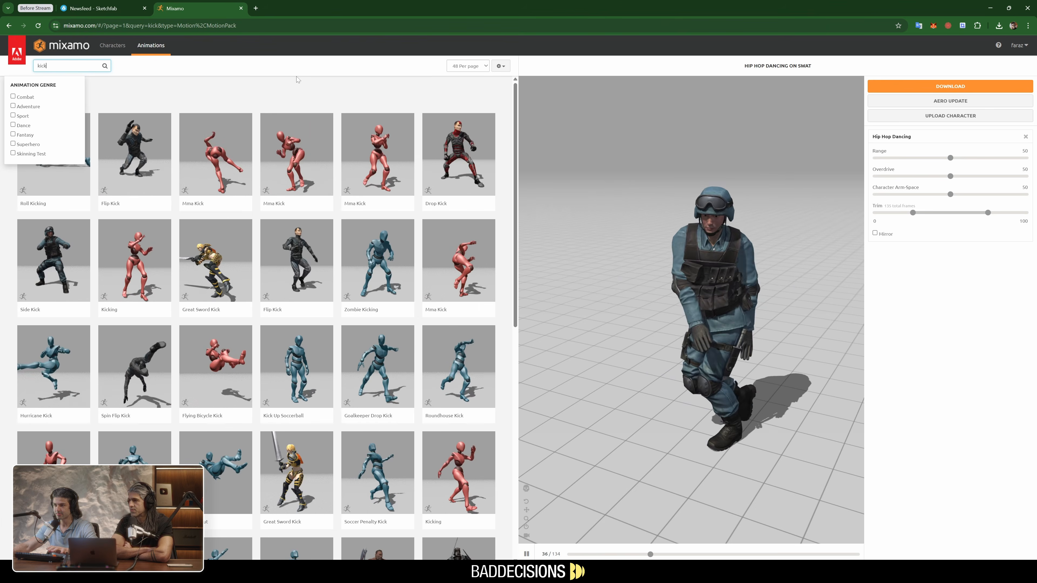
pyautogui.click(171, 93)
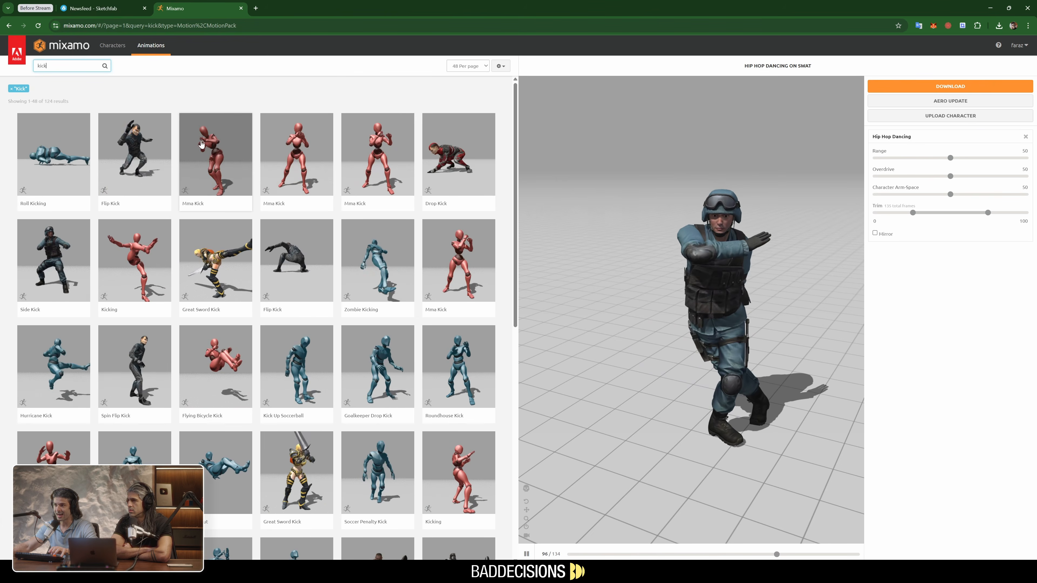
# Step: Apply the first Mma Kick animation to the Swat character and download it as FBX Binary with skin at 30 frames per second
pyautogui.click(202, 143)
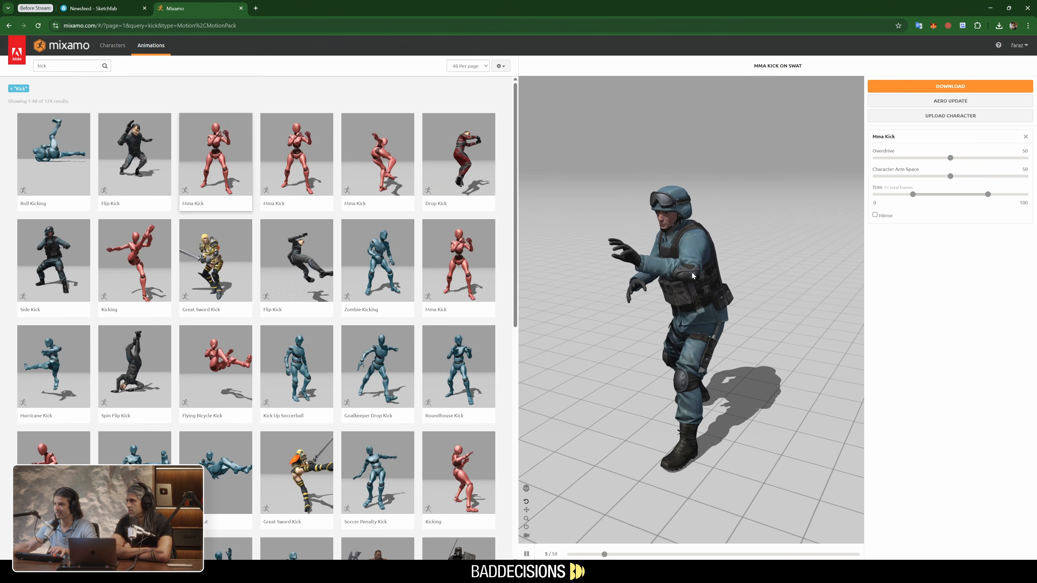
pyautogui.moveTo(577, 252); pyautogui.dragTo(811, 264)
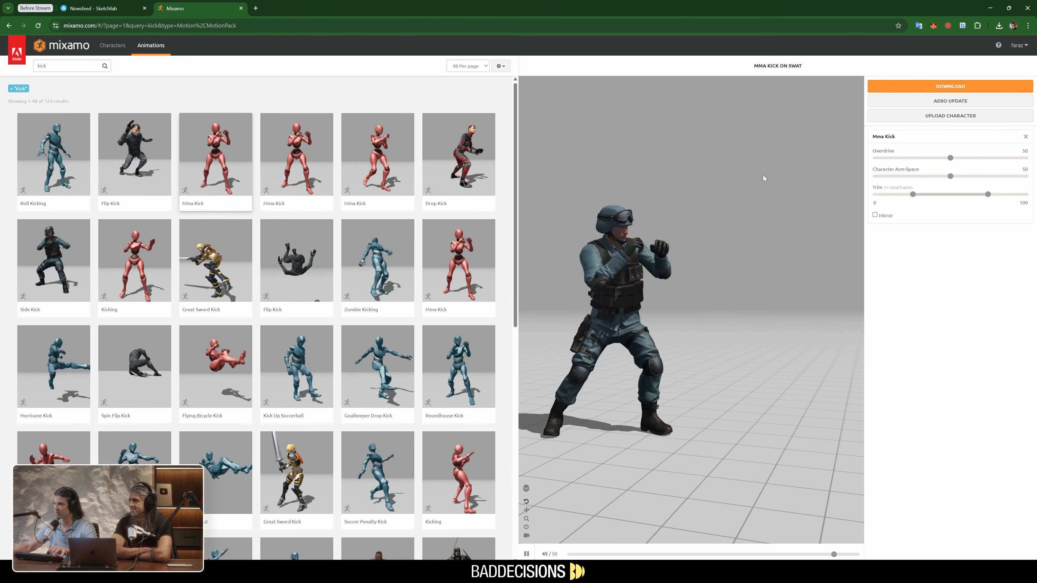
pyautogui.click(950, 86)
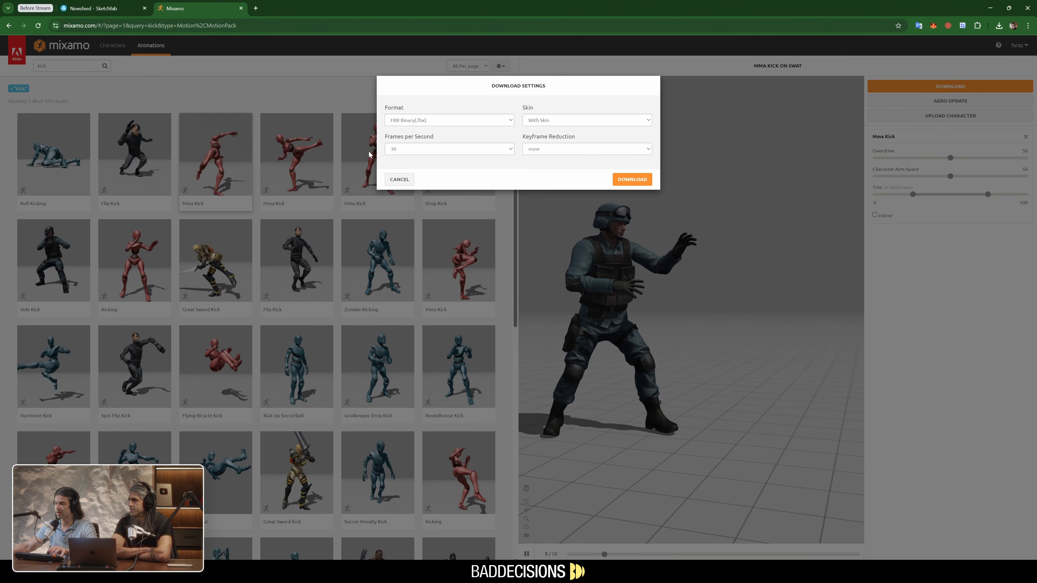
pyautogui.click(632, 179)
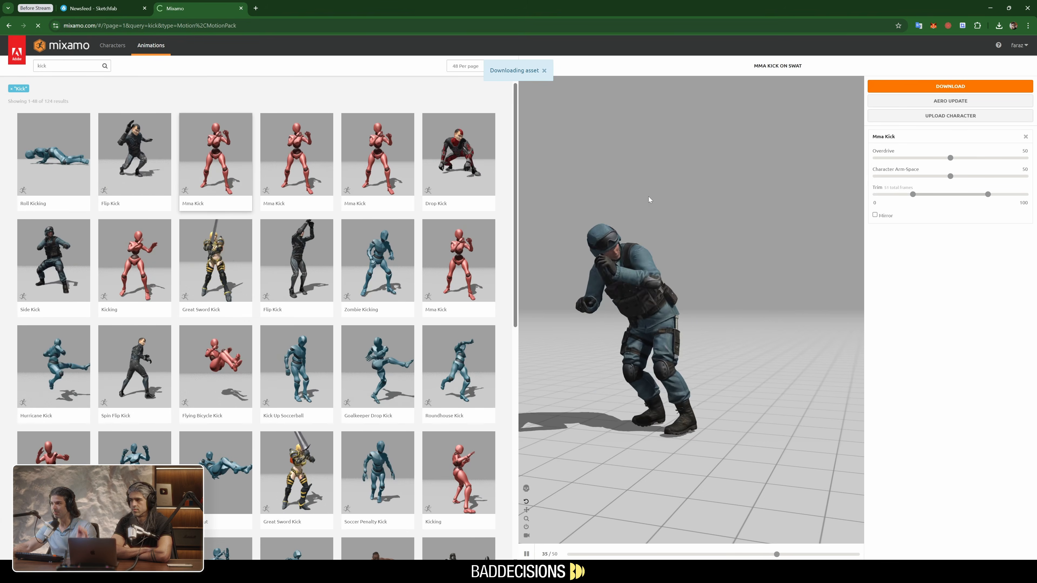
# Step: Search the animation library for "die"
pyautogui.click(67, 66)
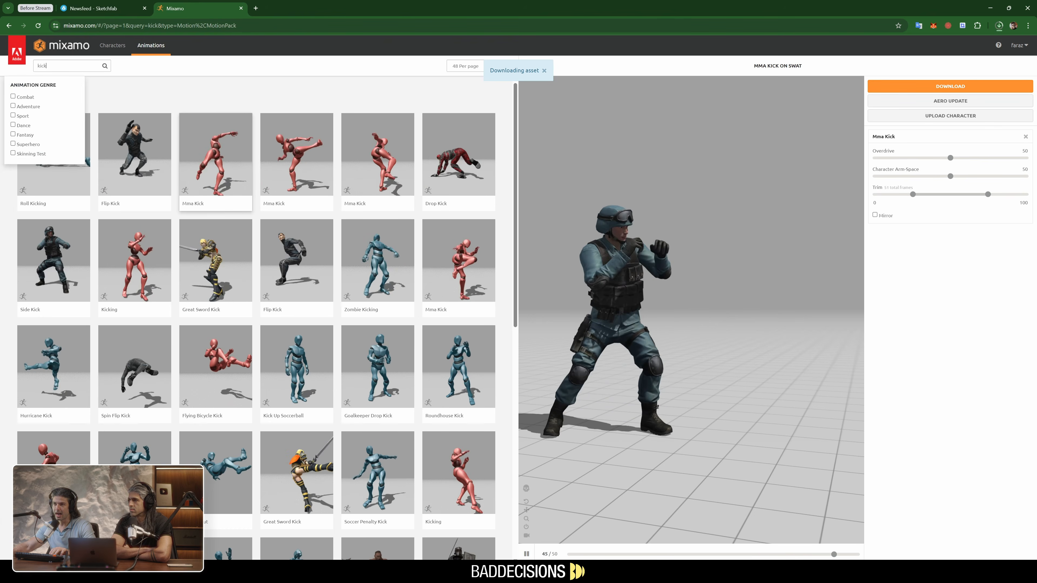
pyautogui.hotkey('ctrl', 'a')
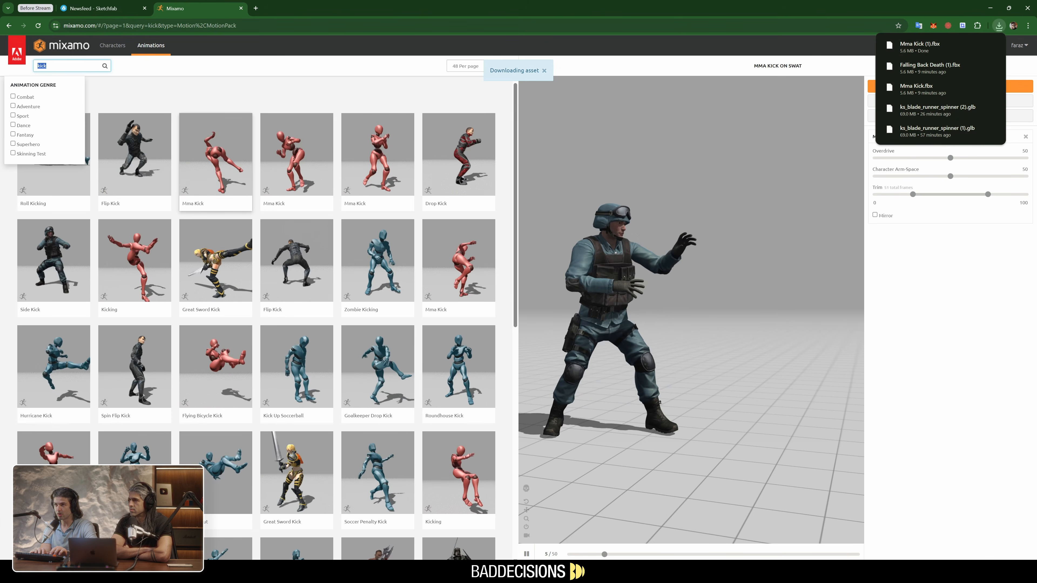
pyautogui.write('die')
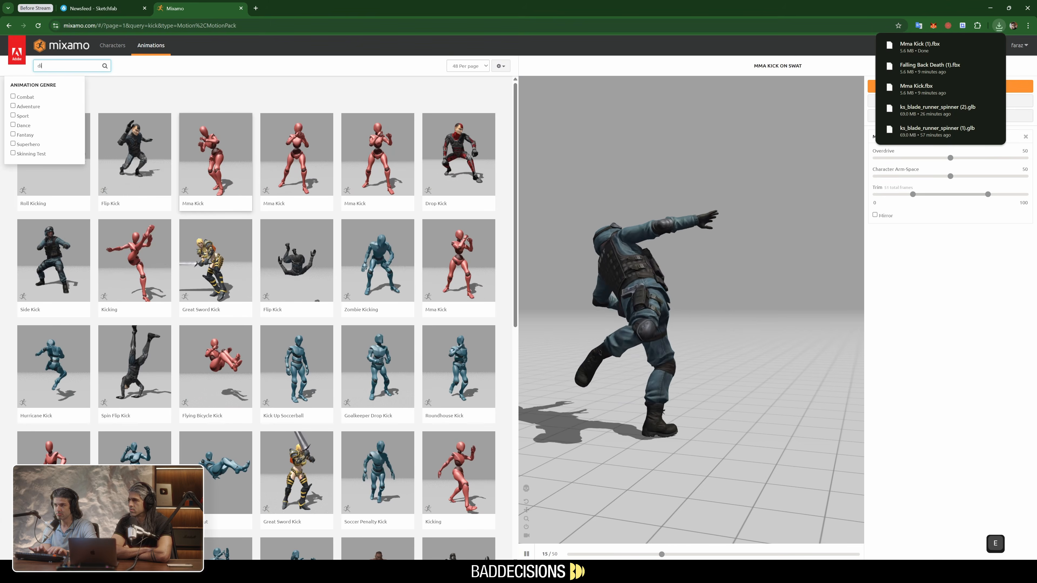
pyautogui.press('Return')
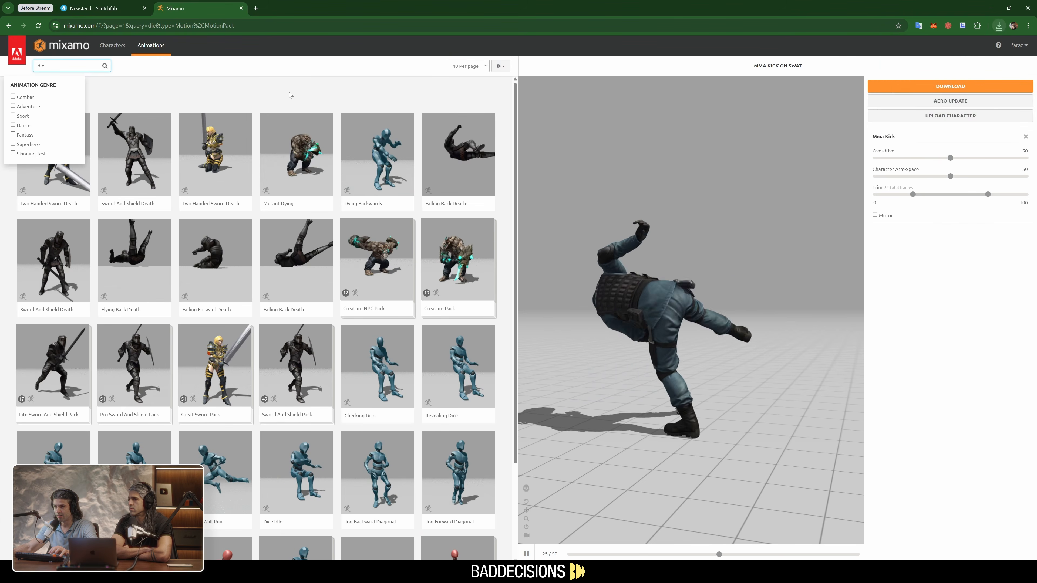
# Step: Apply the Falling Back Death animation from the first row to the Swat character and download it
pyautogui.click(451, 147)
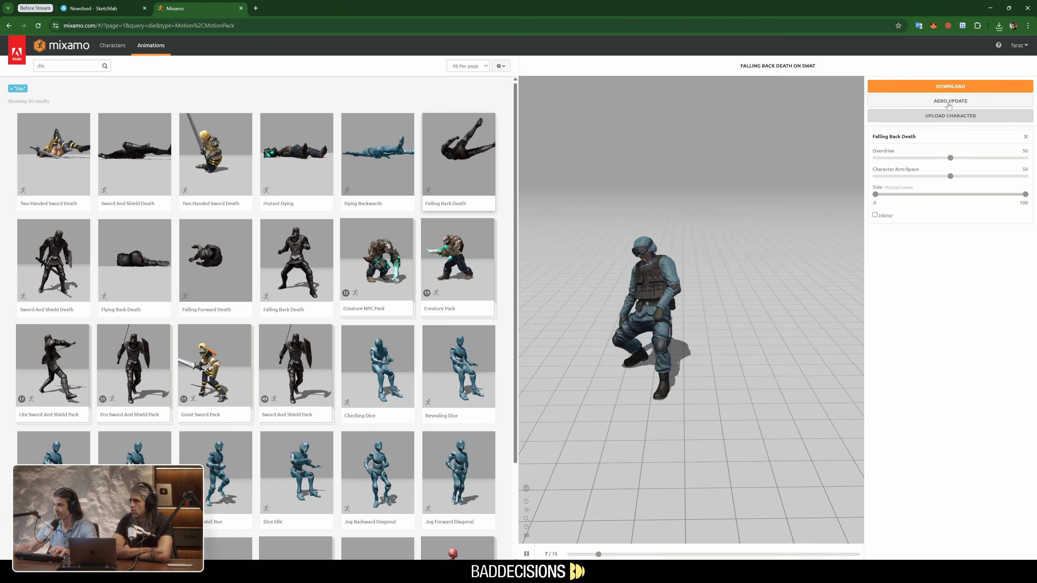
pyautogui.click(945, 86)
pyautogui.click(625, 179)
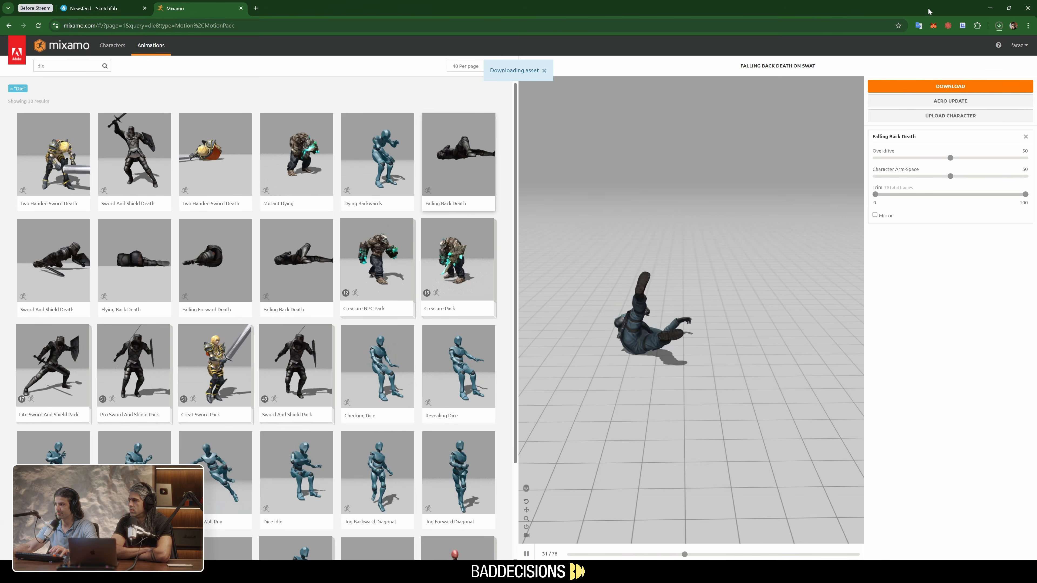
# Step: Switch back to Unreal Engine and create a folder named Swat under Content
pyautogui.click(989, 8)
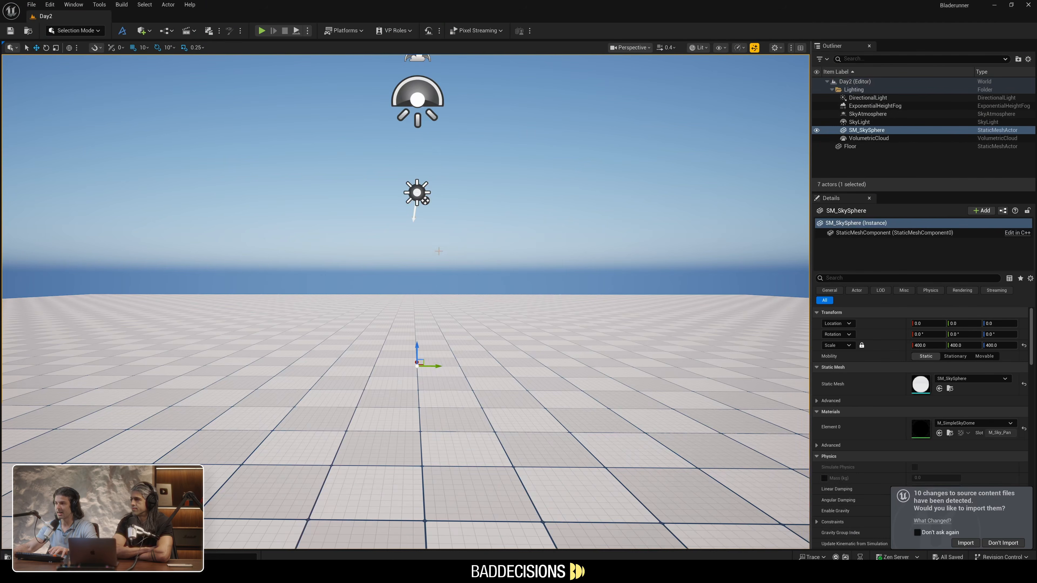
pyautogui.hotkey('ctrl', 'space')
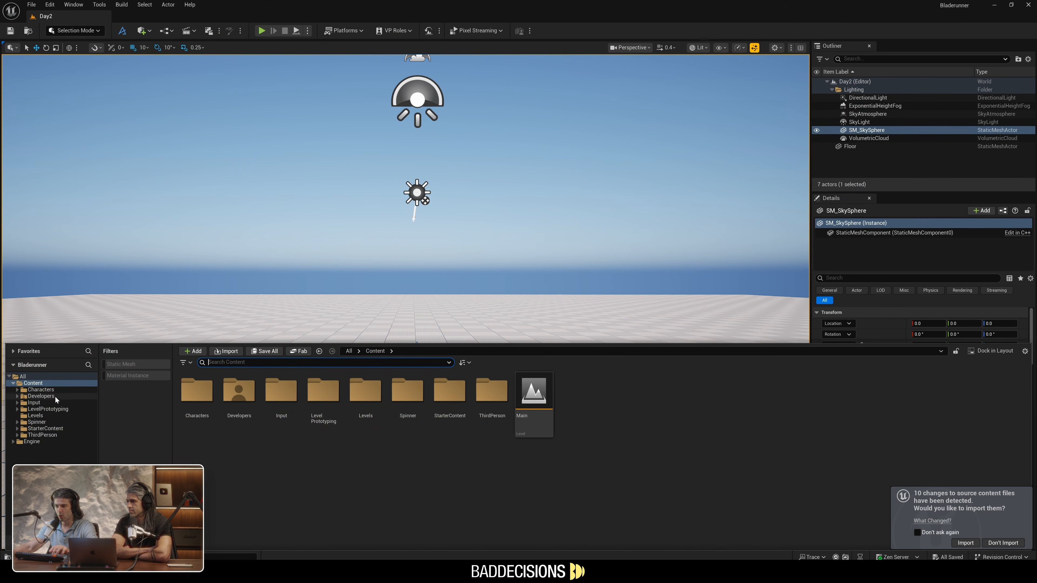
pyautogui.rightClick(33, 384)
pyautogui.click(74, 196)
pyautogui.write('Swat')
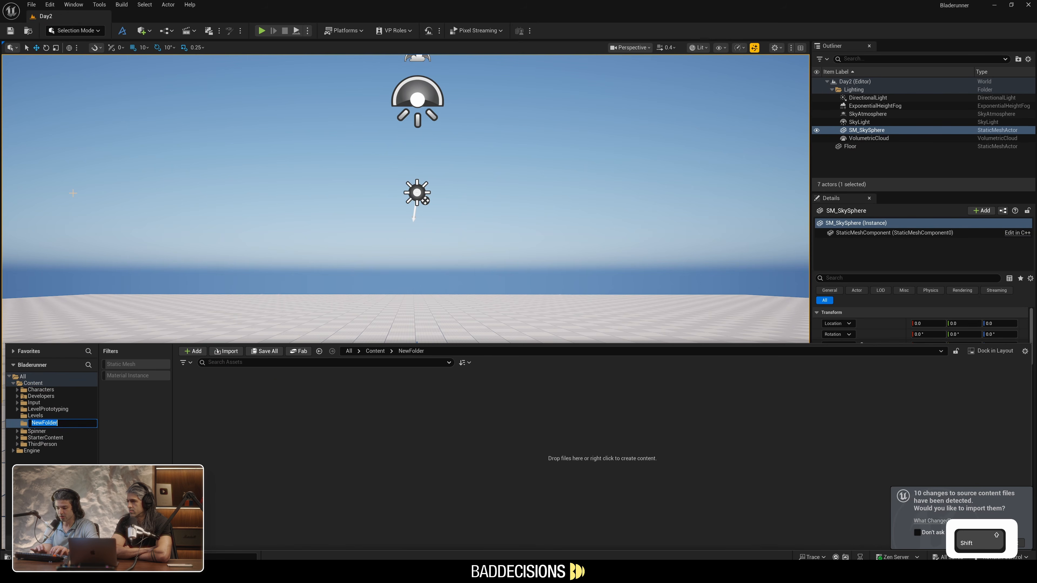
pyautogui.press('Return')
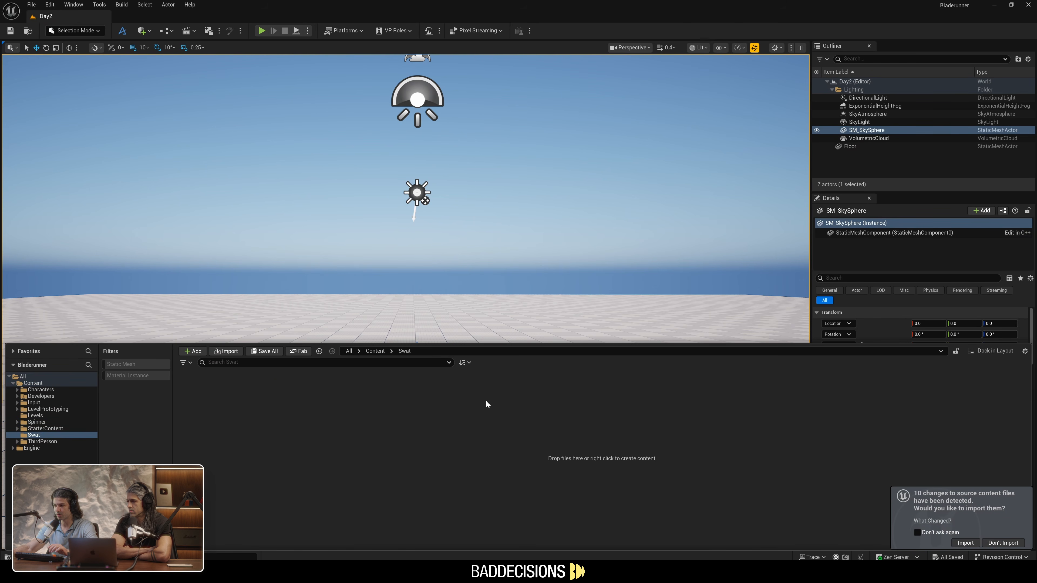
# Step: Import Falling Back Death (2).fbx and Mma Kick (1).fbx from the Downloads folder into the Swat folder, keeping the default import settings
pyautogui.click(531, 570)
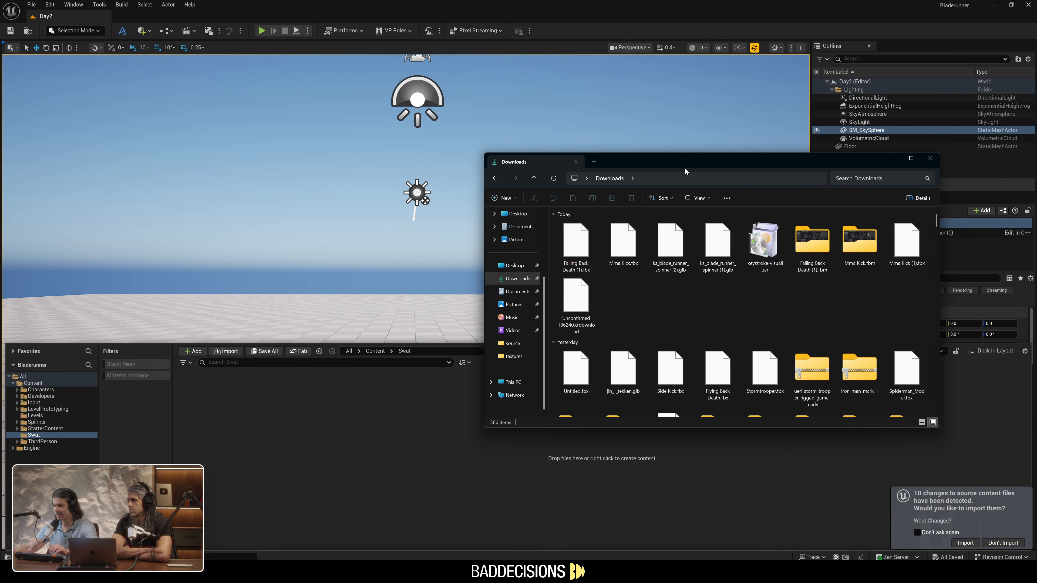
pyautogui.moveTo(668, 164); pyautogui.dragTo(689, 162)
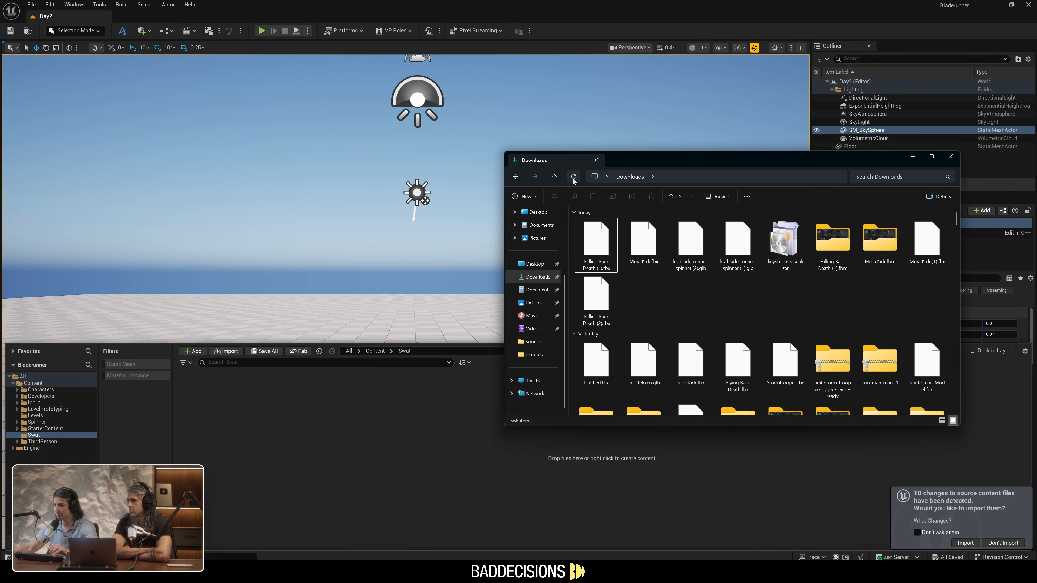
pyautogui.click(573, 178)
pyautogui.keyDown('ctrl'); pyautogui.click(595, 245); pyautogui.keyUp('ctrl')
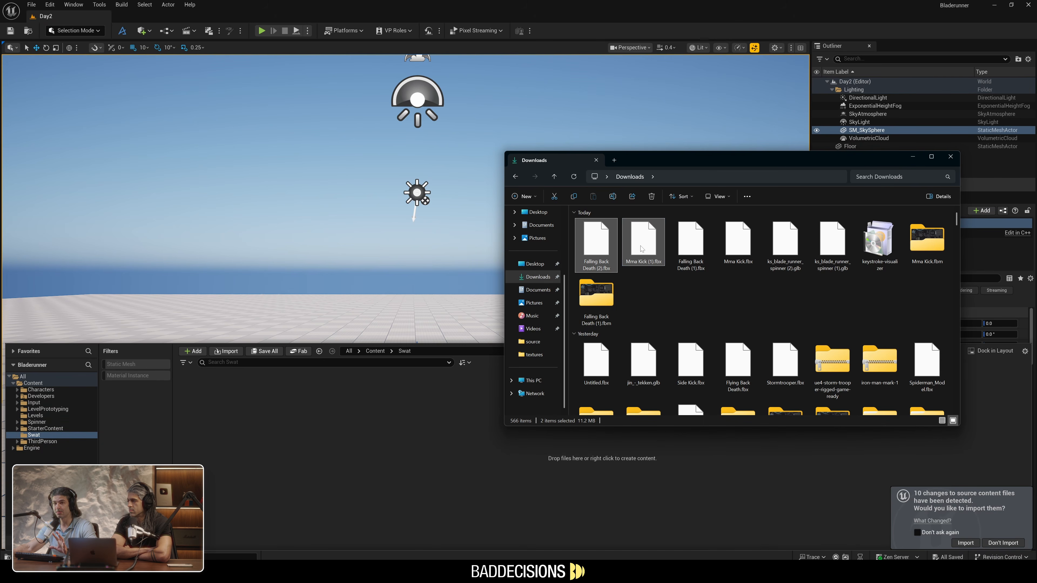
pyautogui.moveTo(641, 249); pyautogui.dragTo(301, 420)
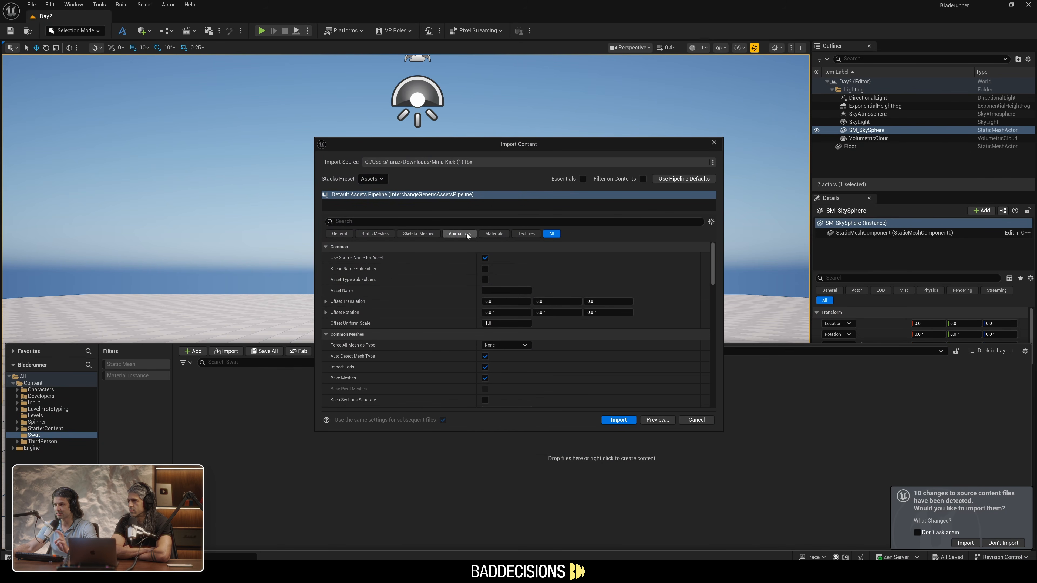
pyautogui.scroll(-3, 437, 292)
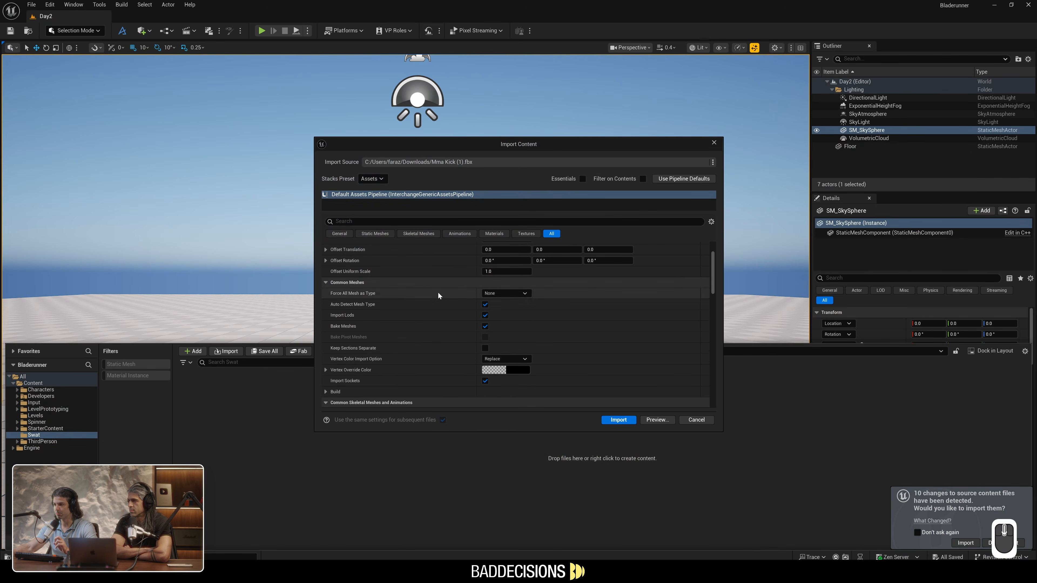
pyautogui.click(613, 420)
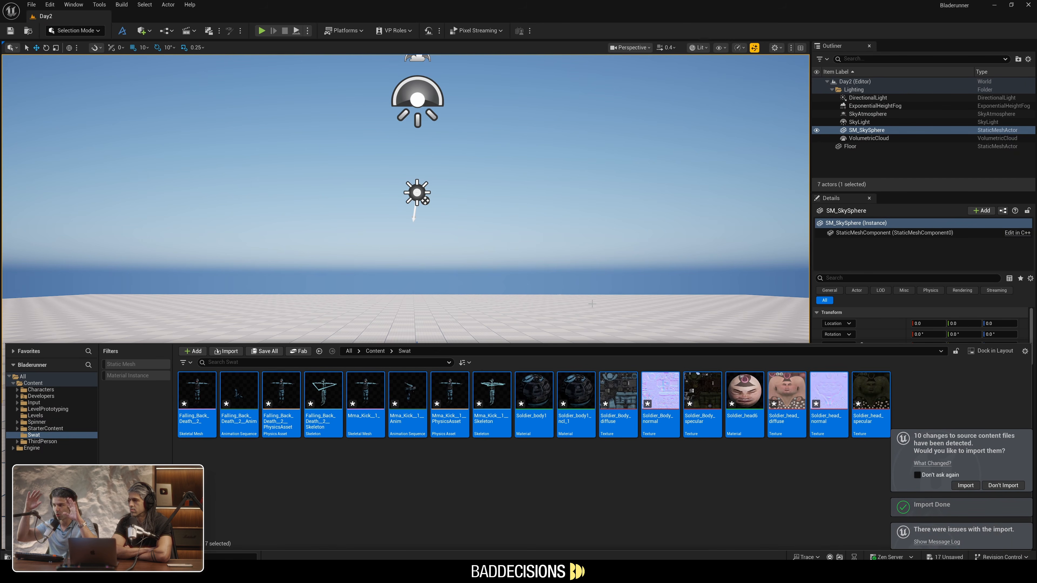
pyautogui.click(453, 493)
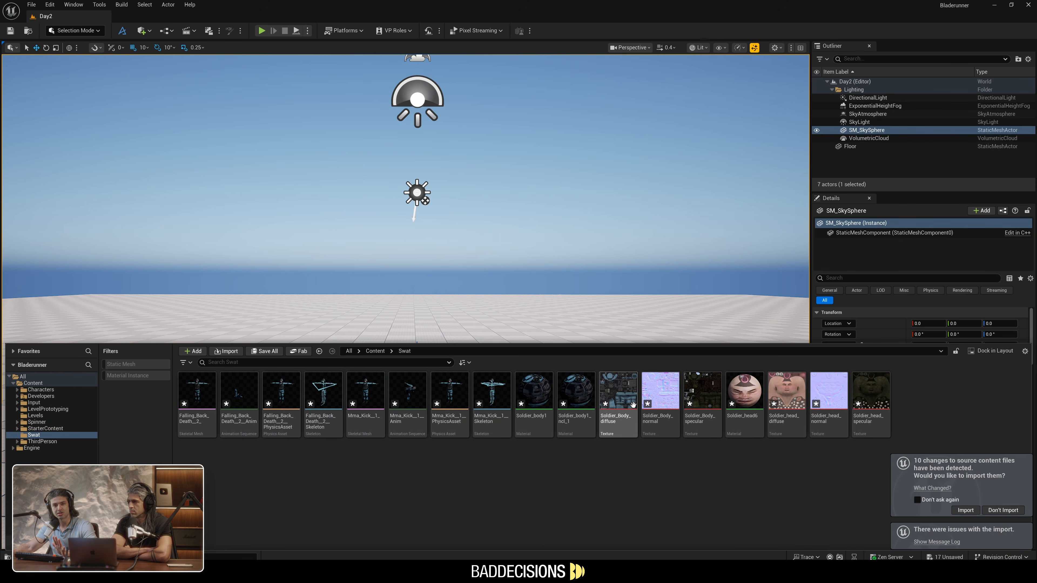
# Step: Place the Falling_Back_Death__2__Anim animation sequence on the level floor at about X -240, Y -140
pyautogui.moveTo(632, 404)
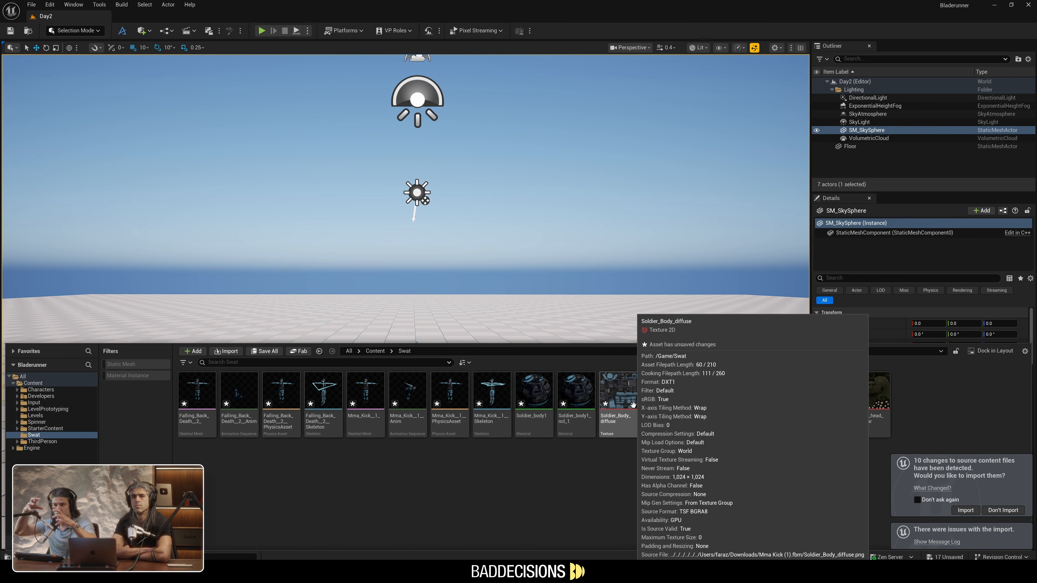
pyautogui.moveTo(454, 435)
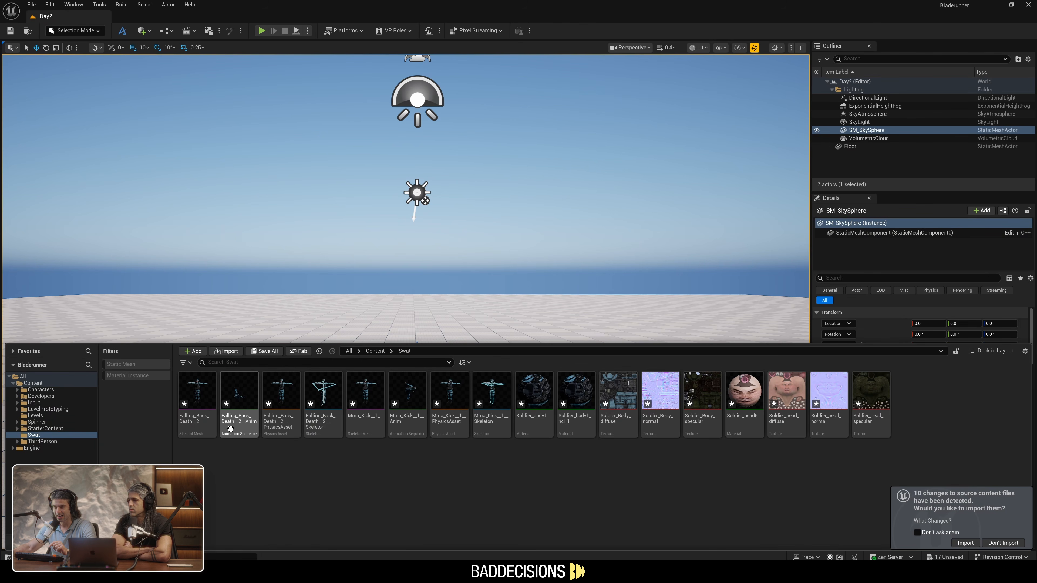
pyautogui.moveTo(243, 432)
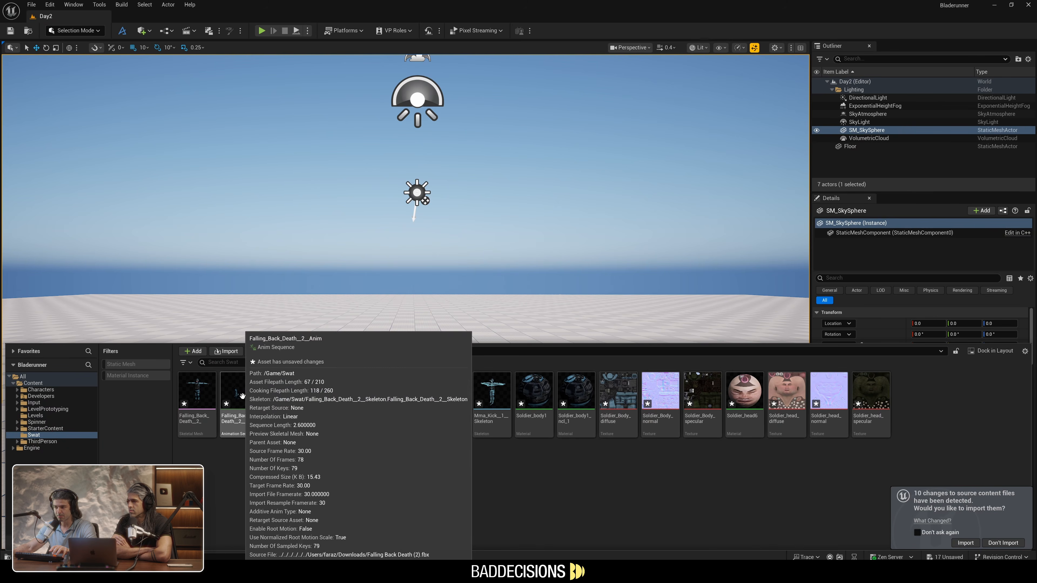
pyautogui.moveTo(239, 400); pyautogui.dragTo(339, 393)
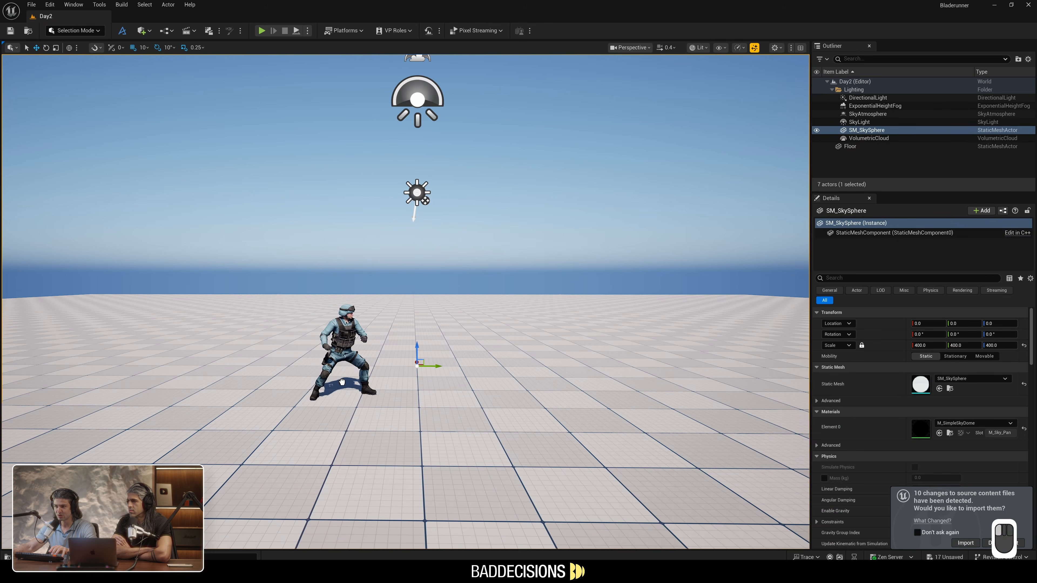
# Step: Place the Mma_Kick__1__Anim animation sequence beside the first soldier at about X -220, Y 0
pyautogui.moveTo(449, 326); pyautogui.dragTo(426, 328, button='right')
pyautogui.press('w')
pyautogui.hotkey('ctrl', 'space')
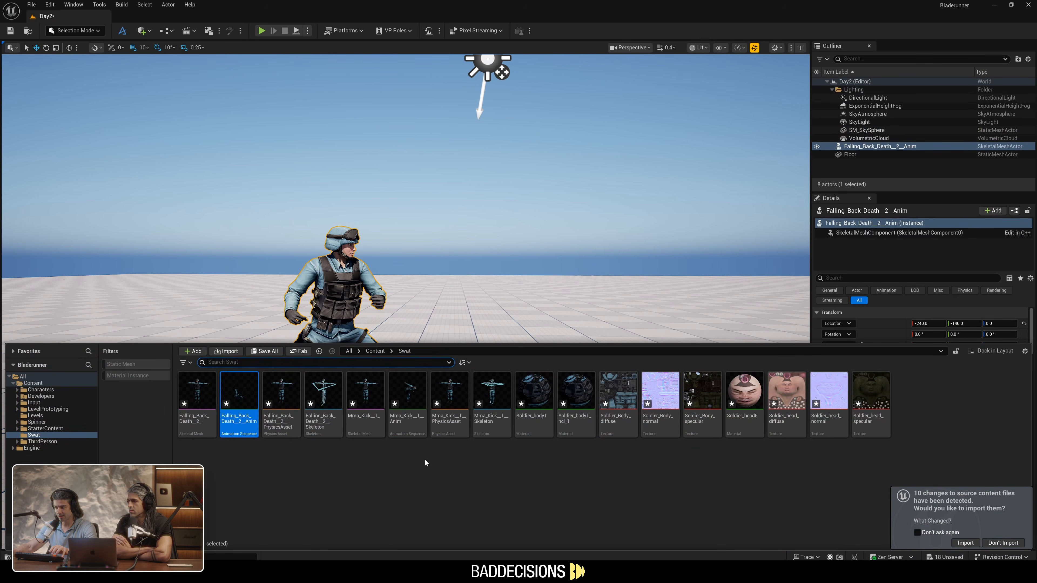
pyautogui.moveTo(405, 400); pyautogui.dragTo(506, 420)
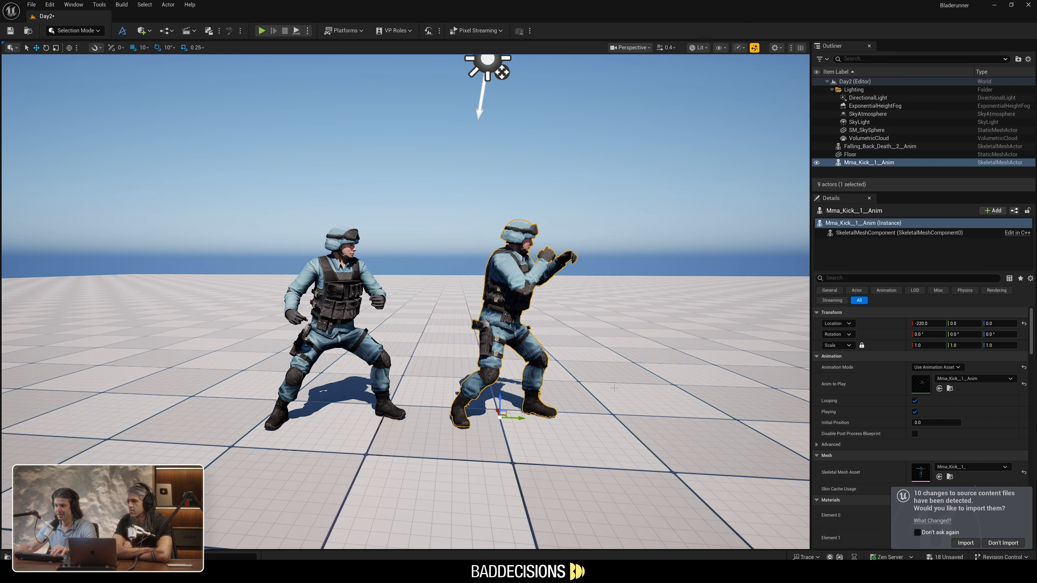
# Step: Rotate the Mma Kick soldier about 190 degrees around the vertical axis to face the other soldier
pyautogui.press('s')
pyautogui.moveTo(505, 421)
pyautogui.mouseDown(button='right')
pyautogui.moveTo(492, 418)
pyautogui.moveTo(513, 406)
pyautogui.mouseUp(button='right')
pyautogui.press('d')
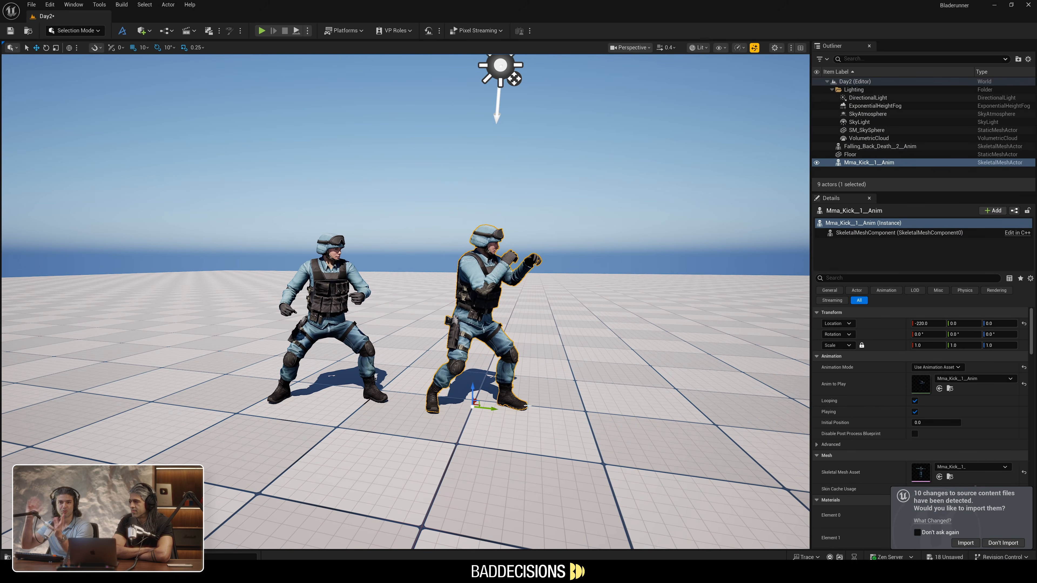
pyautogui.press('w')
pyautogui.press('d')
pyautogui.moveTo(527, 406); pyautogui.dragTo(529, 394, button='right')
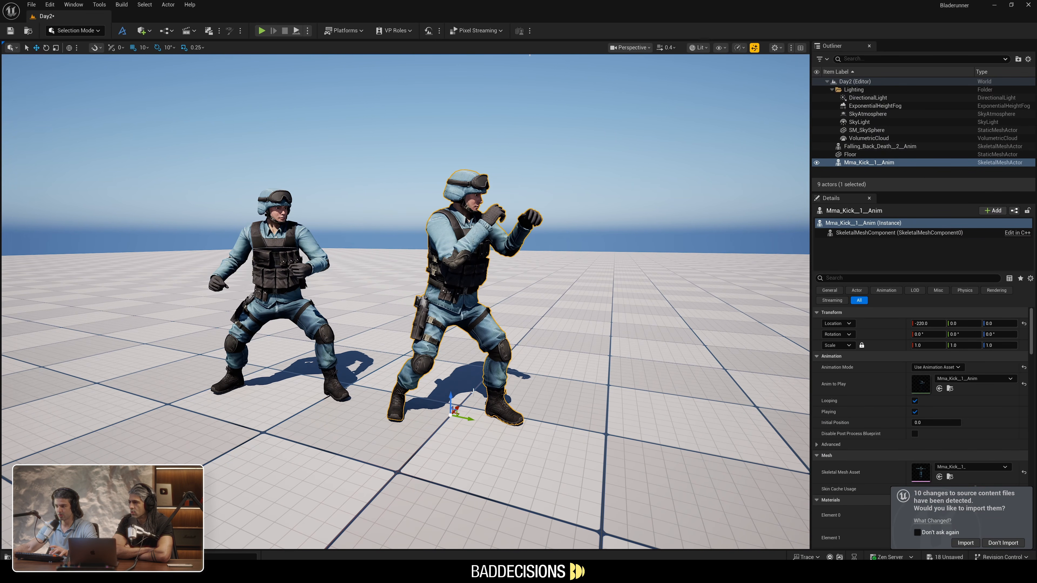
pyautogui.press('e')
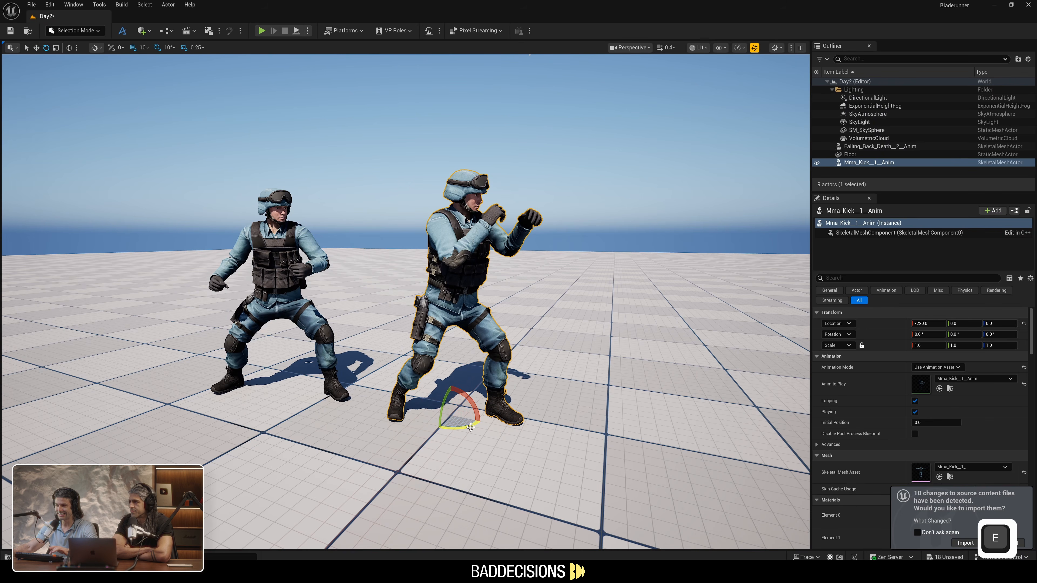
pyautogui.moveTo(471, 427); pyautogui.dragTo(426, 433)
# Step: Examine the placement of the two soldiers facing each other from the side
pyautogui.moveTo(489, 418); pyautogui.dragTo(453, 417, button='right')
pyautogui.press('w')
pyautogui.scroll(1, 449, 417)
pyautogui.press('d')
pyautogui.press('d')
pyautogui.moveTo(637, 439); pyautogui.dragTo(433, 428, button='right')
pyautogui.press('w')
pyautogui.press('s')
pyautogui.press('w')
pyautogui.press('e')
pyautogui.press('q')
pyautogui.moveTo(652, 322); pyautogui.dragTo(653, 322, button='right')
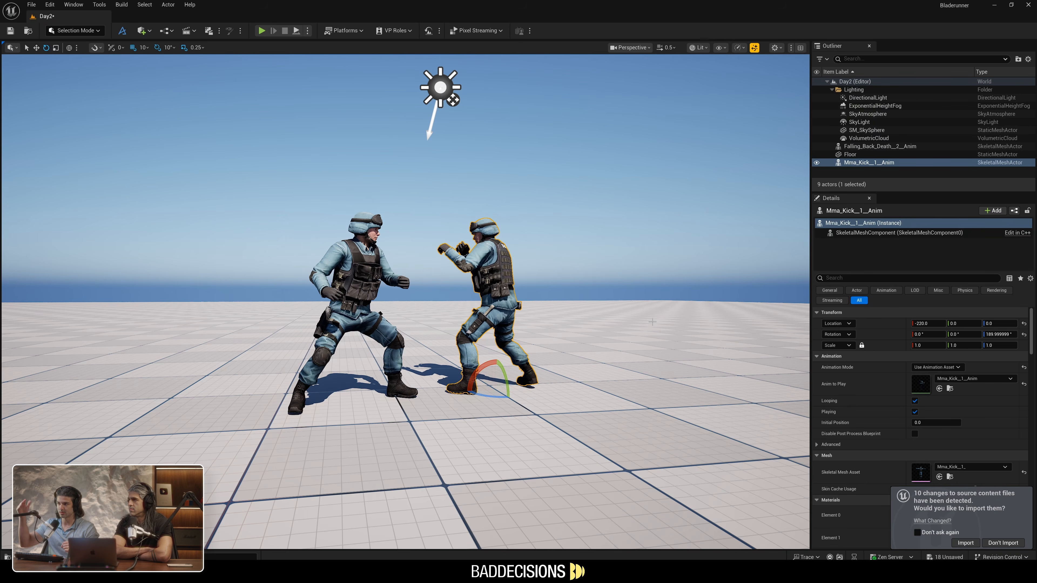
pyautogui.click(690, 257)
pyautogui.press('s')
pyautogui.moveTo(690, 258); pyautogui.dragTo(677, 255, button='right')
pyautogui.press('d')
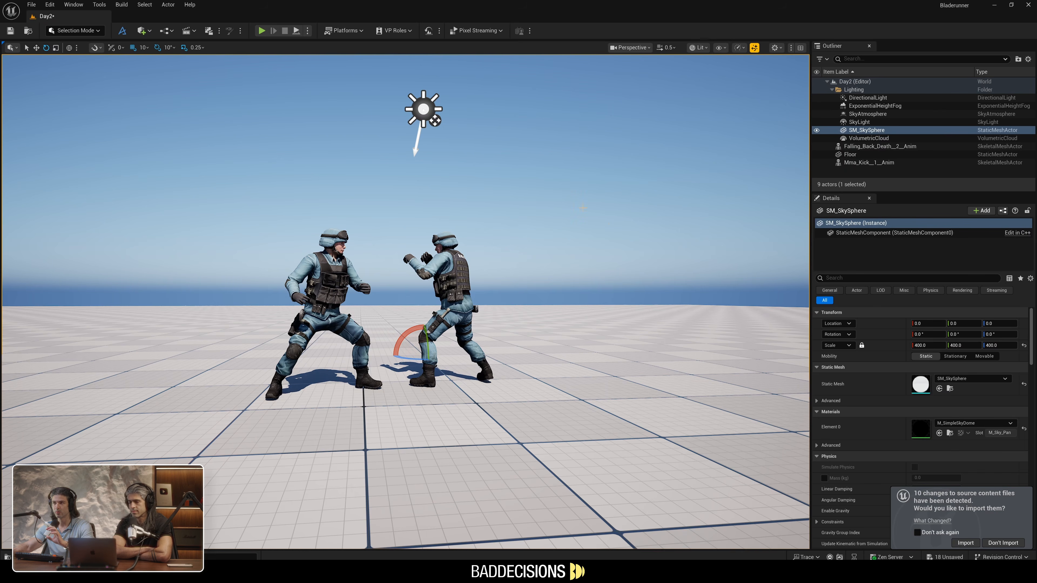
# Step: Start adding a level sequence and create a folder named Sequencer under Content as its save location
pyautogui.click(190, 30)
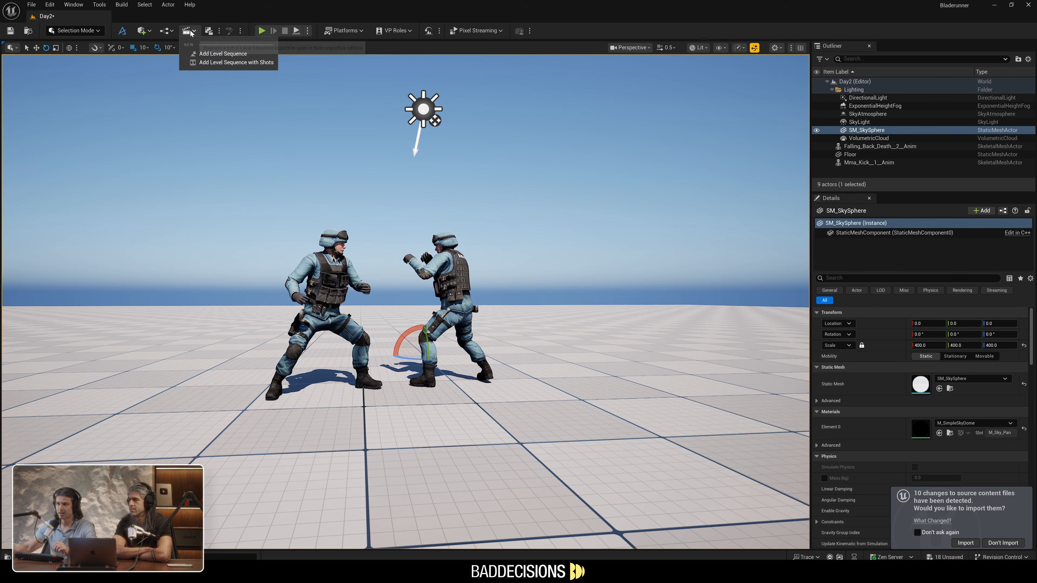
pyautogui.click(217, 50)
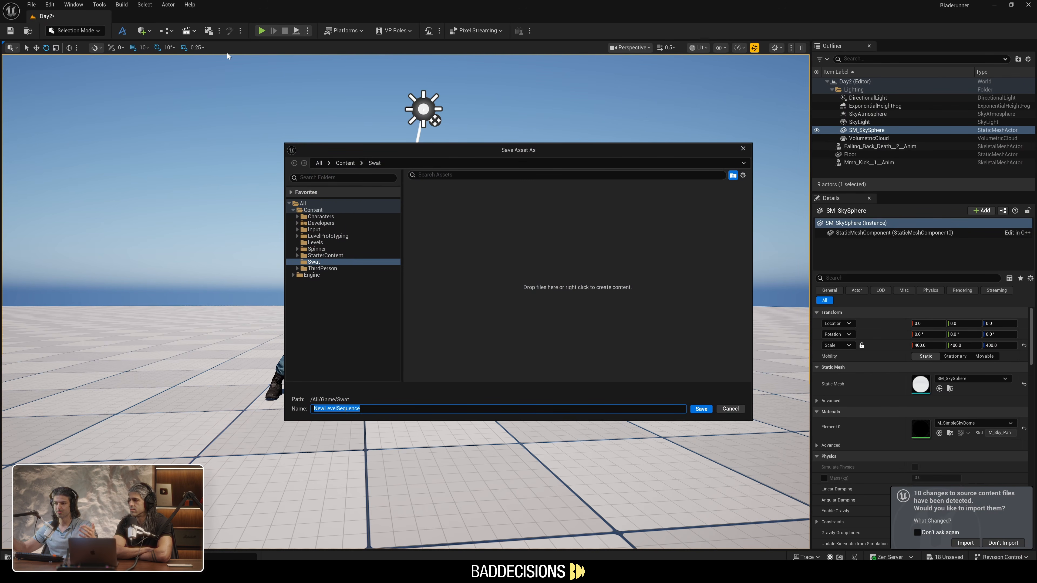
pyautogui.click(318, 210)
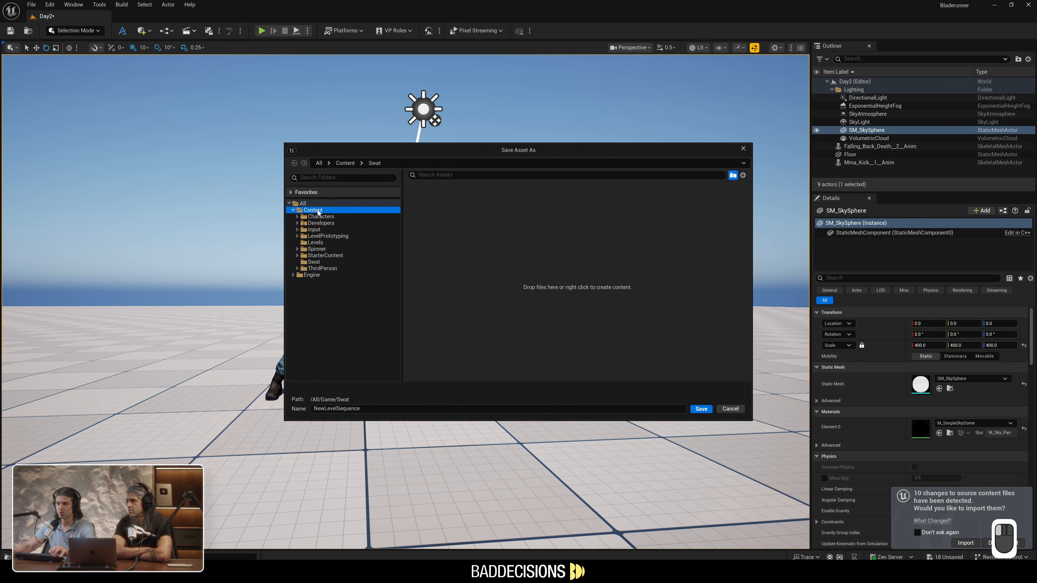
pyautogui.rightClick(319, 211)
pyautogui.click(355, 226)
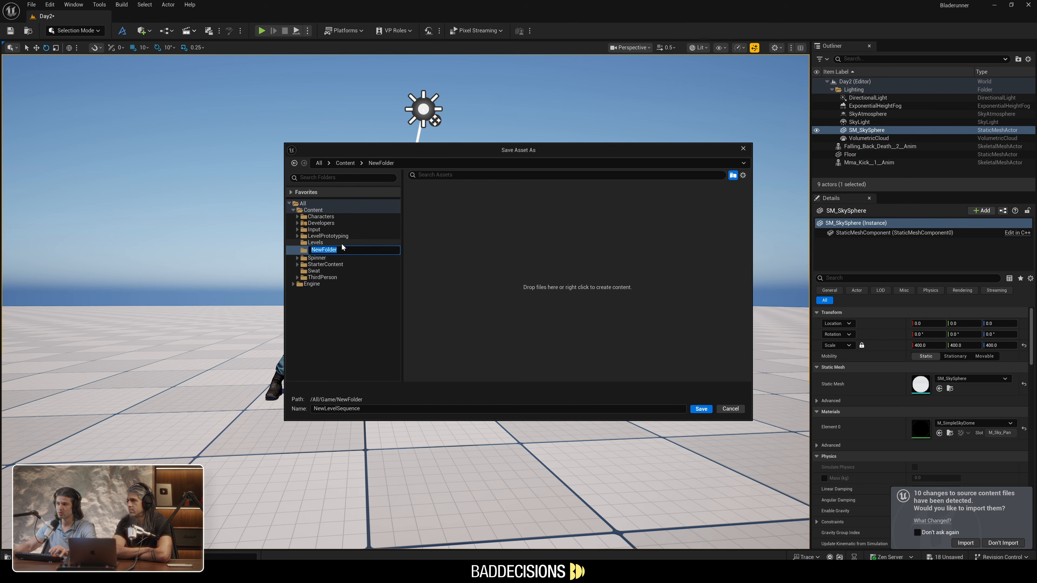
pyautogui.write('Sequencer')
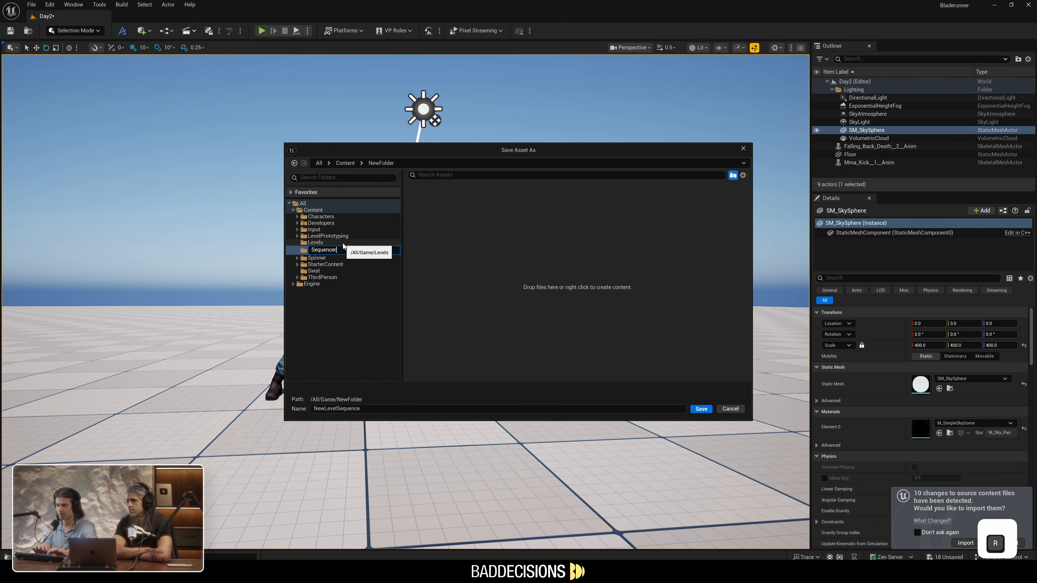
pyautogui.press('Return')
# Step: Name the level sequence Day2 and save it in the Sequencer folder
pyautogui.click(335, 409)
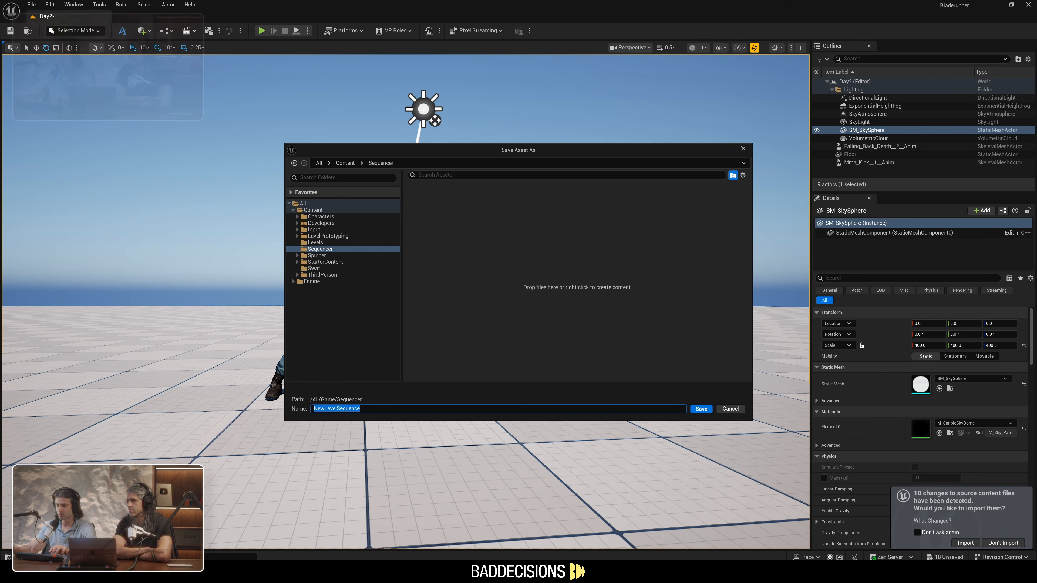
pyautogui.write('Day2')
pyautogui.press('Return')
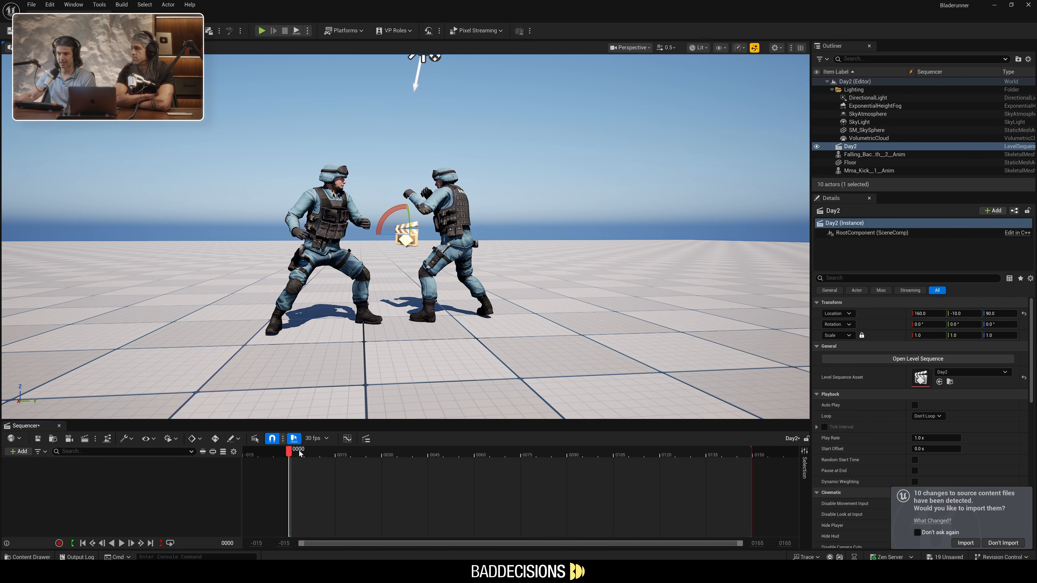
# Step: Add both soldiers, Falling_Back_Death__2__Anim and Mma_Kick__1__Anim, to the Day2 sequence with the playhead at frame 0
pyautogui.moveTo(300, 453)
pyautogui.mouseDown()
pyautogui.moveTo(713, 453)
pyautogui.moveTo(302, 455)
pyautogui.mouseUp()
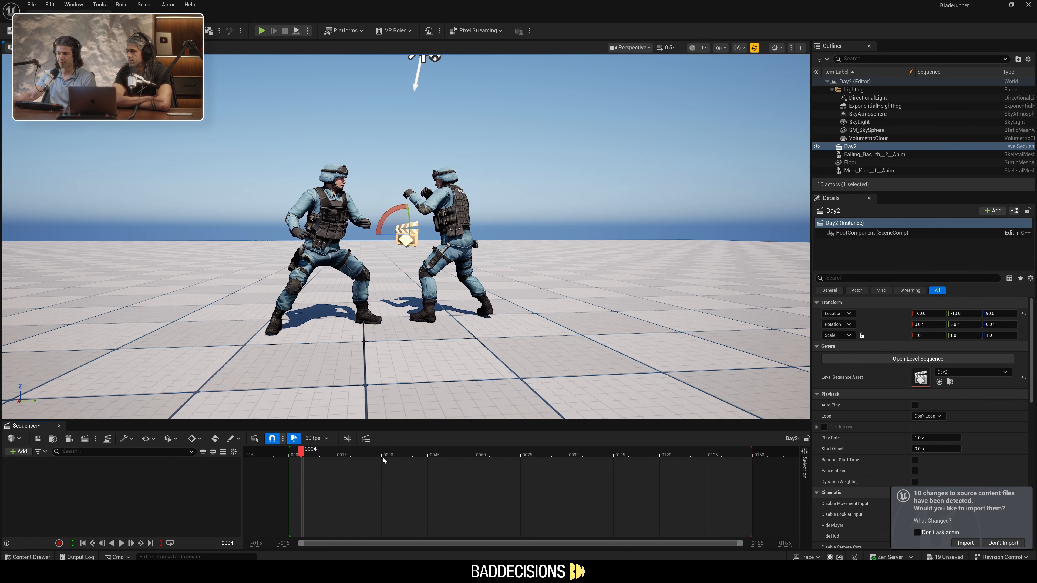
pyautogui.moveTo(383, 460); pyautogui.dragTo(291, 456)
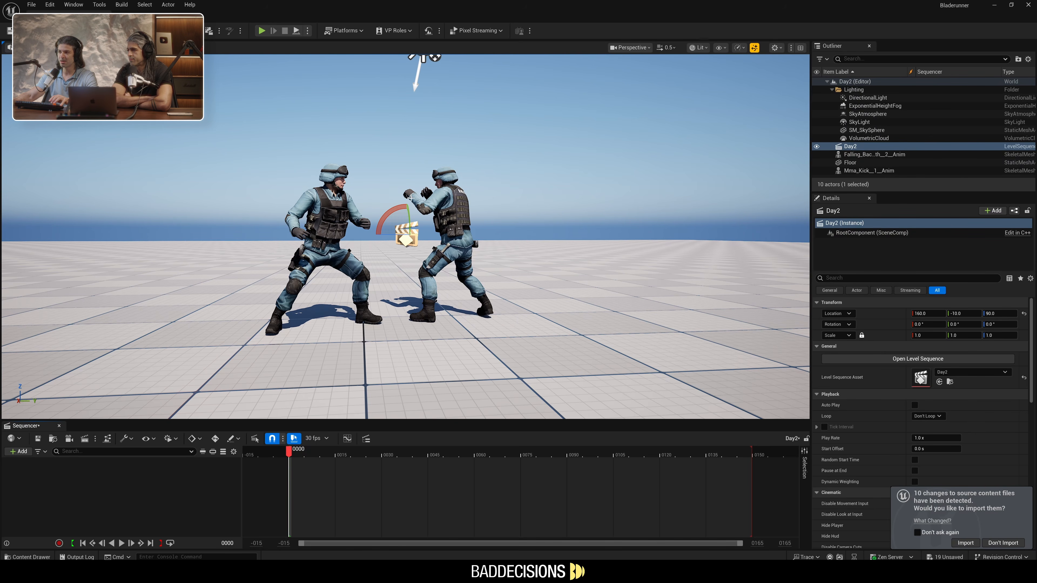
pyautogui.click(449, 196)
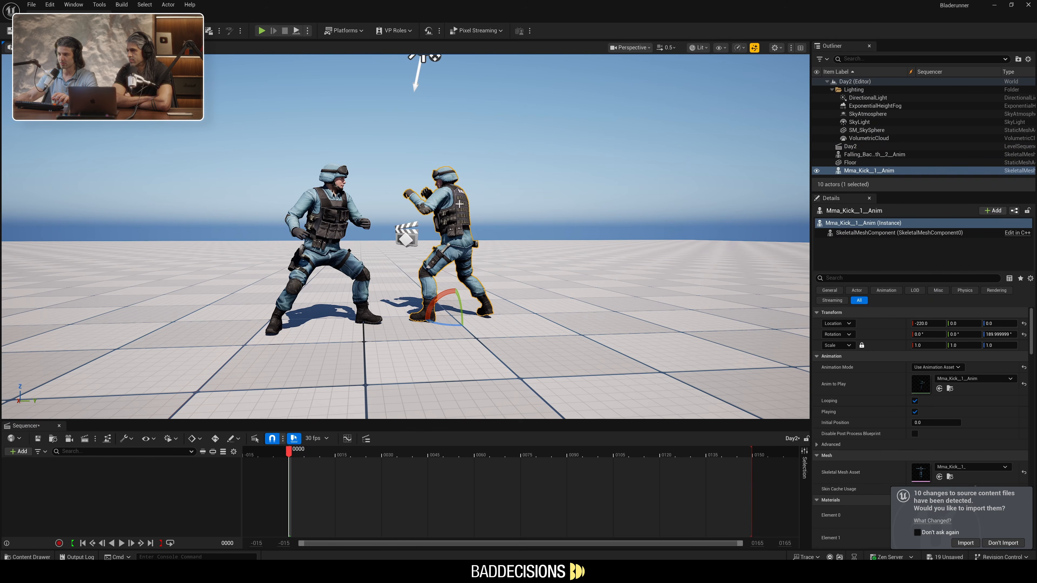
pyautogui.keyDown('shift'); pyautogui.click(328, 203); pyautogui.keyUp('shift')
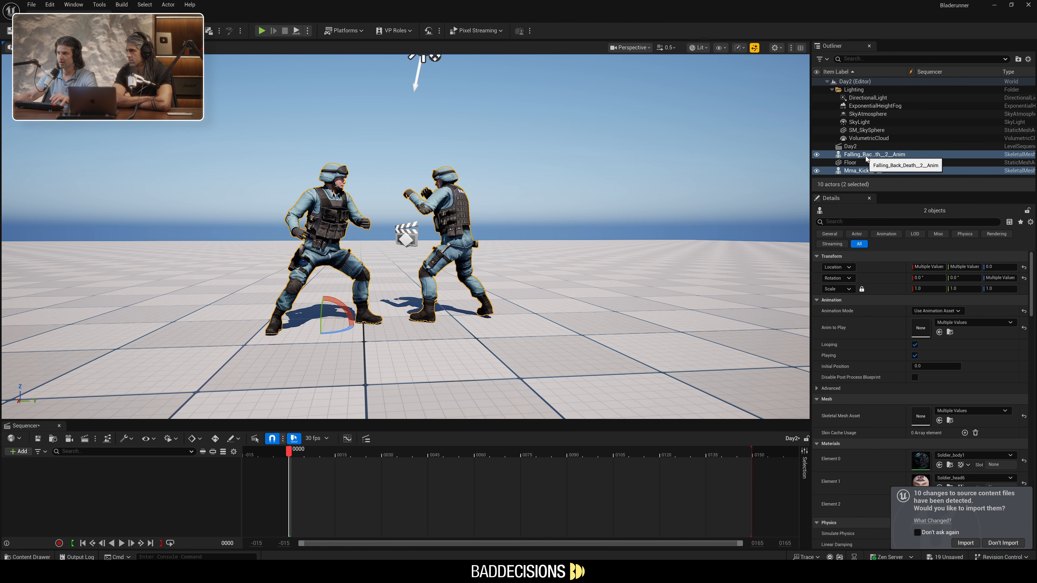
pyautogui.moveTo(873, 155); pyautogui.dragTo(78, 500)
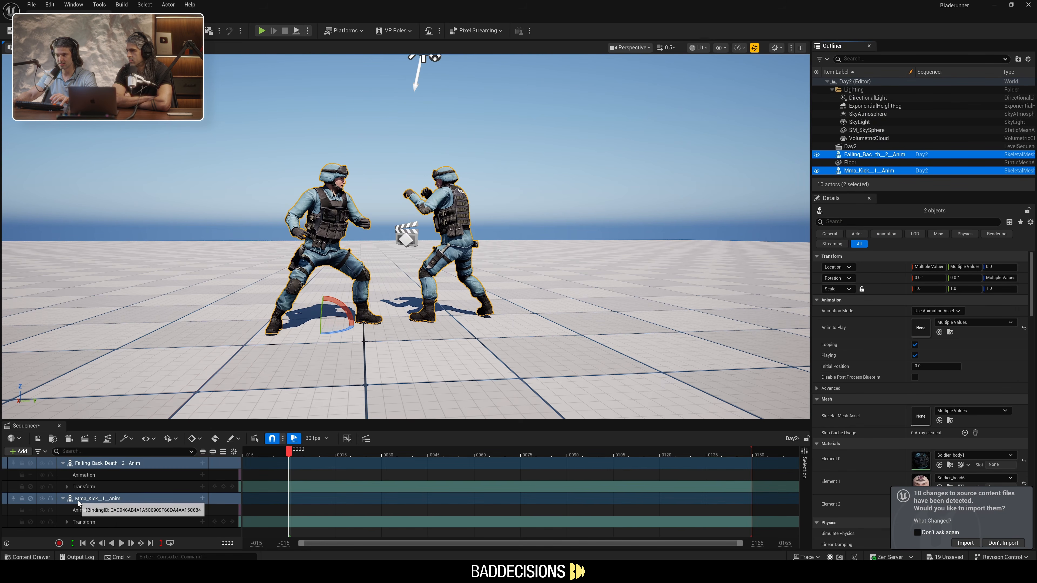
# Step: Add the Falling_Back_Death__2__Anim clip to the falling soldier's Animation track, starting at frame 0
pyautogui.click(62, 464)
pyautogui.click(63, 476)
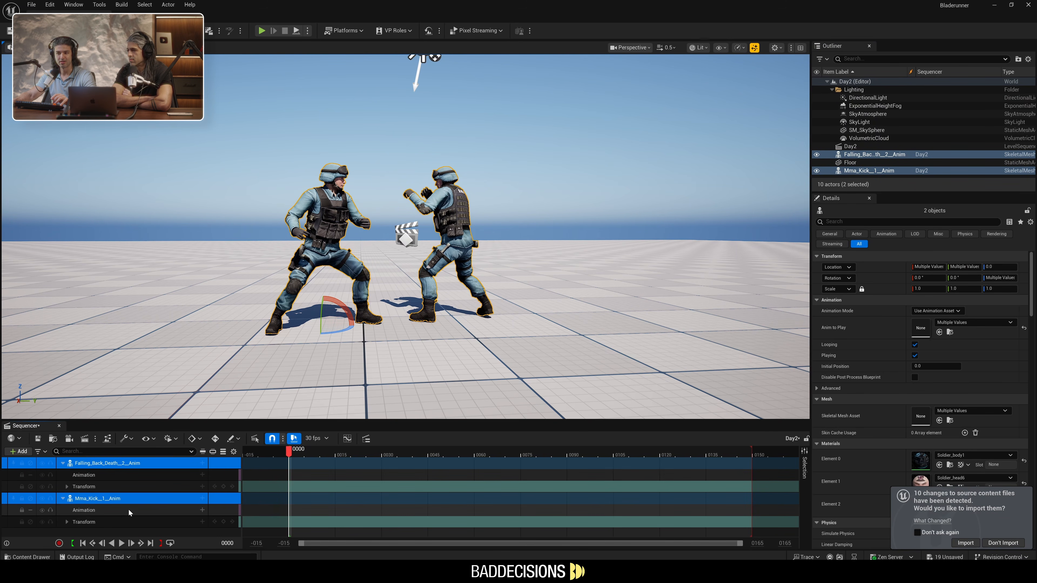
pyautogui.click(163, 475)
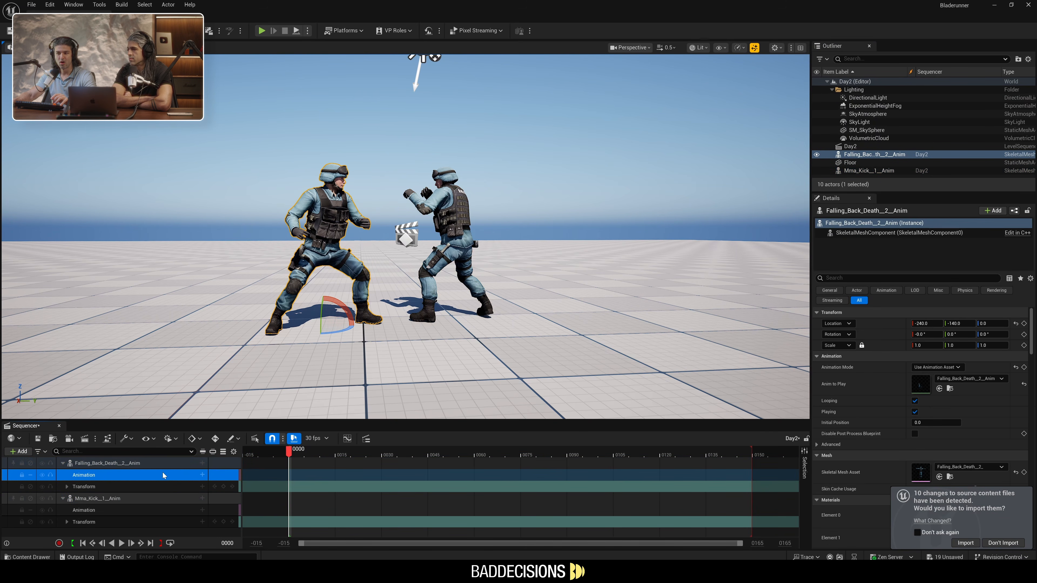
pyautogui.click(202, 475)
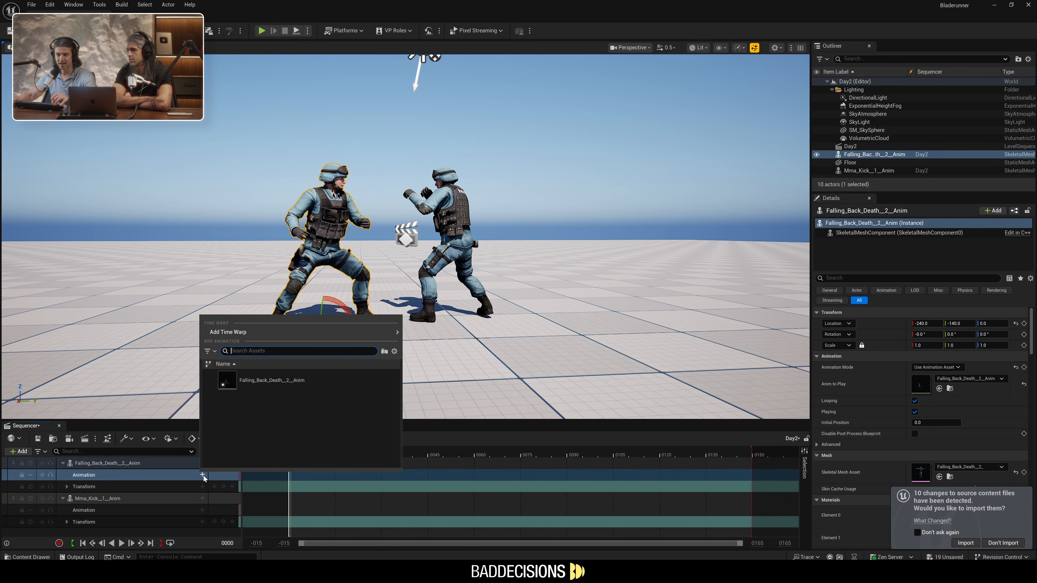
pyautogui.click(254, 380)
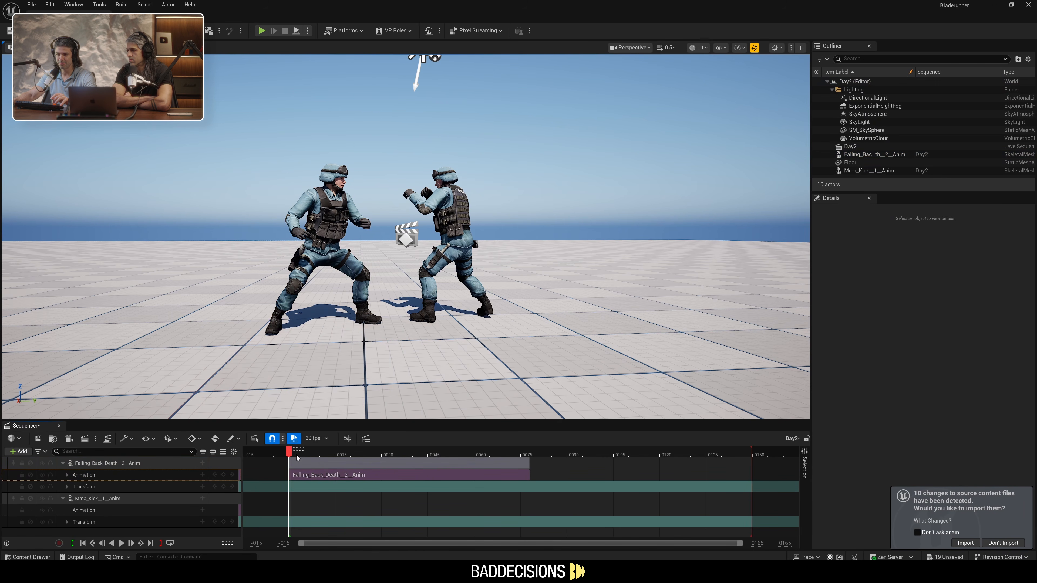
# Step: Add the Mma_Kick__1__Anim clip to the kicking soldier's Animation track at frame 1 and scrub to frame 10 to compare both motions
pyautogui.moveTo(297, 453)
pyautogui.mouseDown()
pyautogui.moveTo(496, 457)
pyautogui.moveTo(292, 451)
pyautogui.mouseUp()
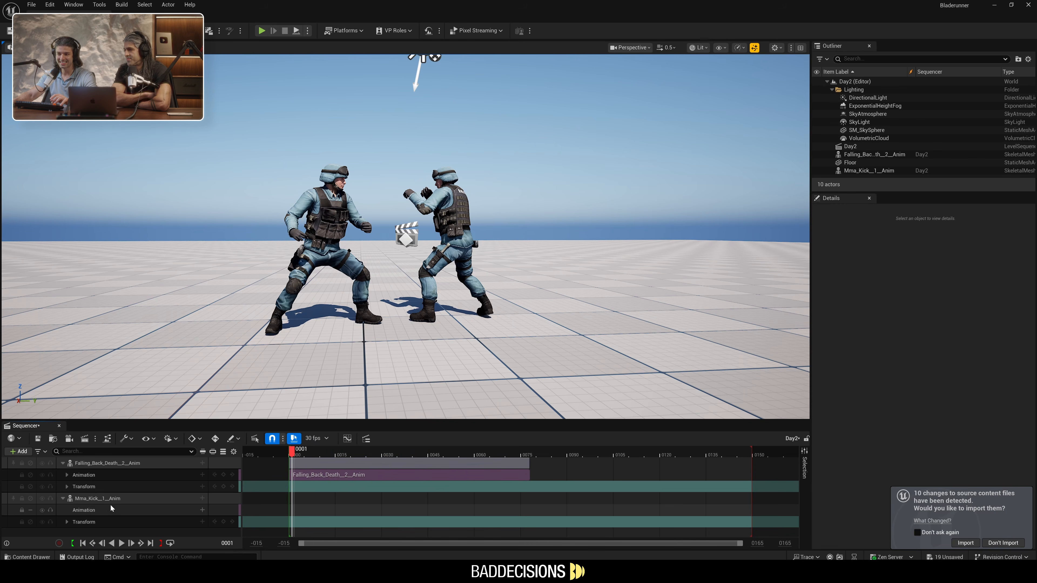
pyautogui.click(202, 509)
pyautogui.click(250, 416)
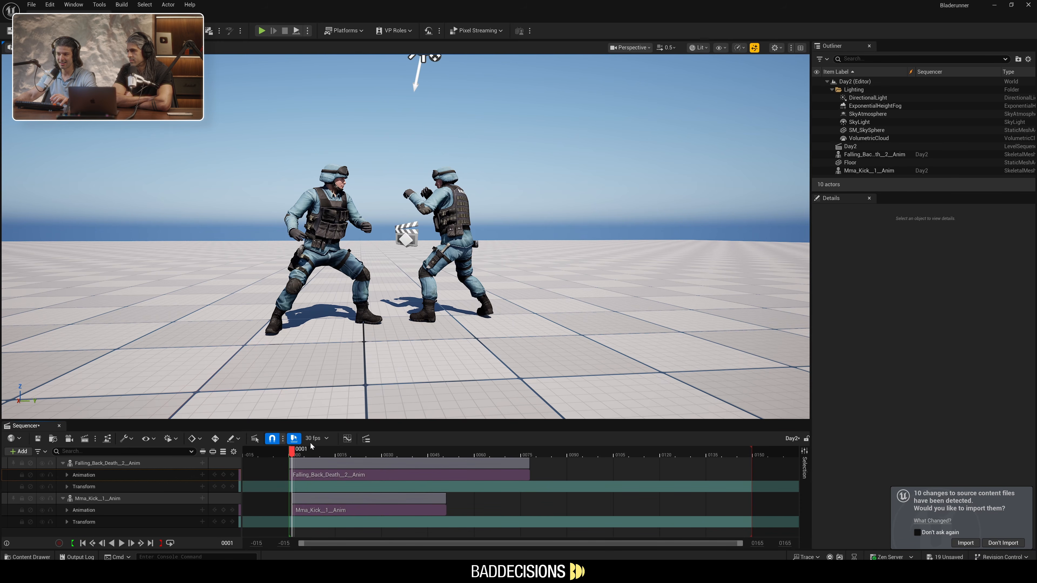
pyautogui.moveTo(300, 454); pyautogui.dragTo(319, 462)
pyautogui.click(319, 499)
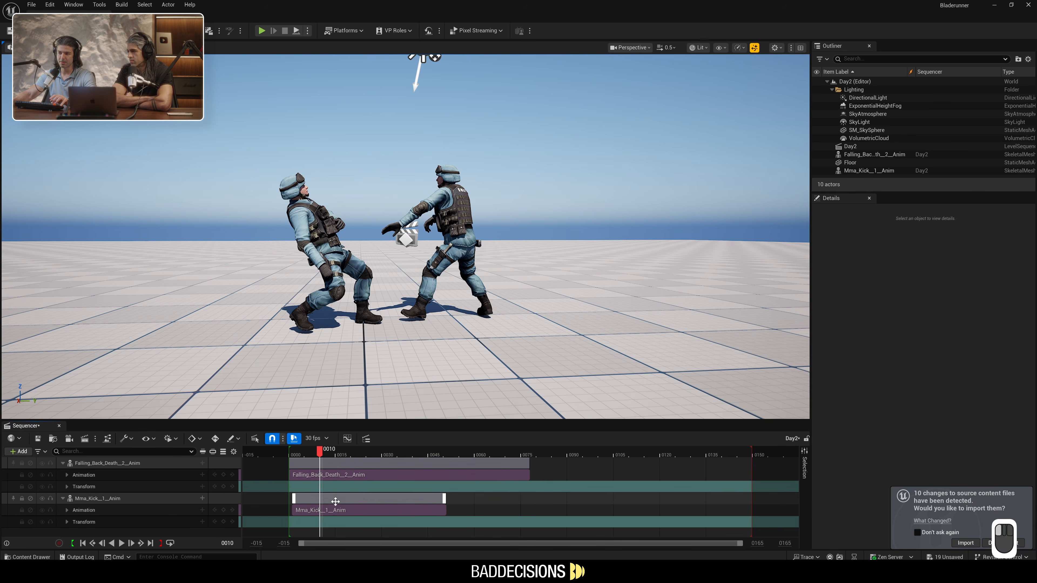
# Step: Shift the Mma_Kick clip to start about 17 frames before frame 0 so the kick meets the fall, and check the timing
pyautogui.moveTo(336, 500)
pyautogui.mouseDown()
pyautogui.moveTo(366, 501)
pyautogui.moveTo(281, 496)
pyautogui.moveTo(421, 499)
pyautogui.moveTo(288, 497)
pyautogui.moveTo(393, 502)
pyautogui.moveTo(322, 500)
pyautogui.mouseUp()
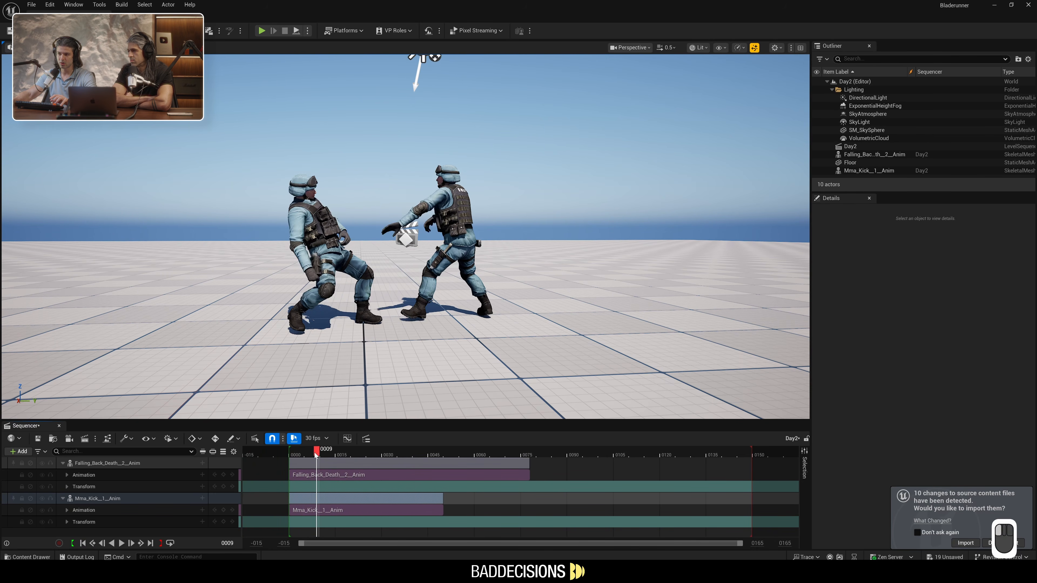
pyautogui.moveTo(320, 452); pyautogui.dragTo(356, 461)
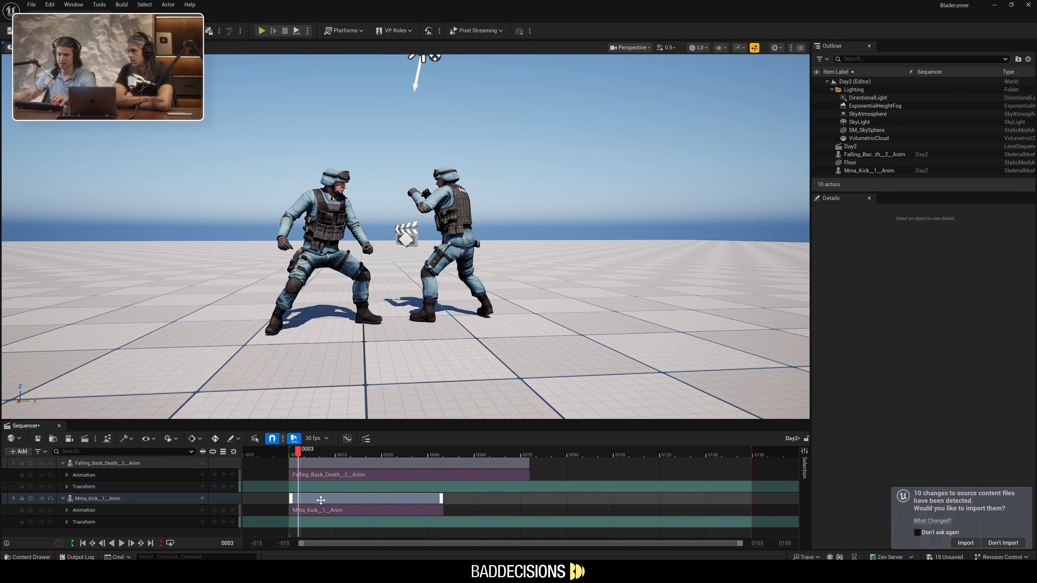
pyautogui.moveTo(333, 497); pyautogui.dragTo(305, 496)
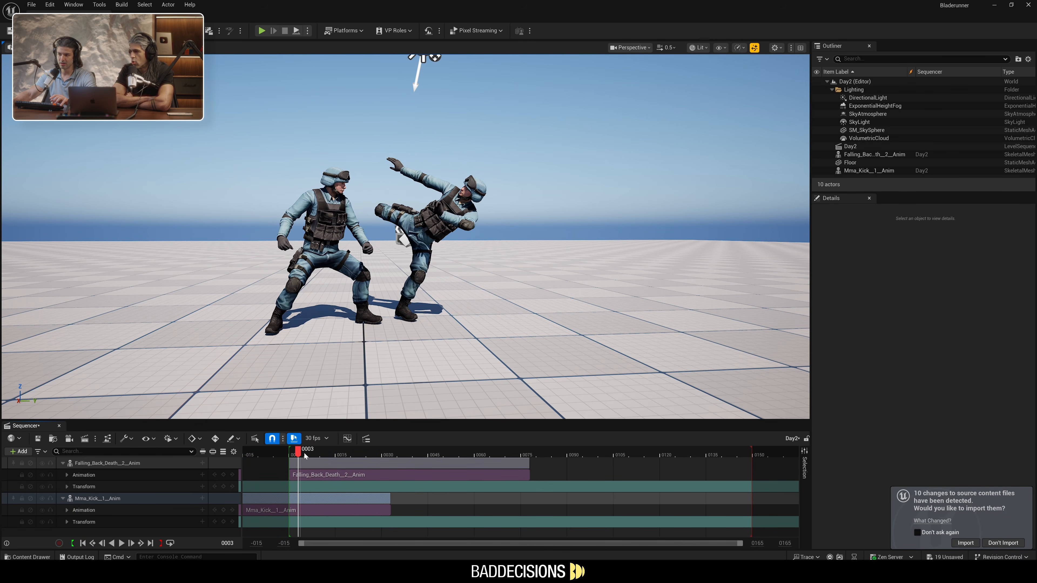
pyautogui.moveTo(303, 452)
pyautogui.mouseDown()
pyautogui.moveTo(291, 451)
pyautogui.moveTo(390, 461)
pyautogui.moveTo(298, 453)
pyautogui.mouseUp()
pyautogui.press('space')
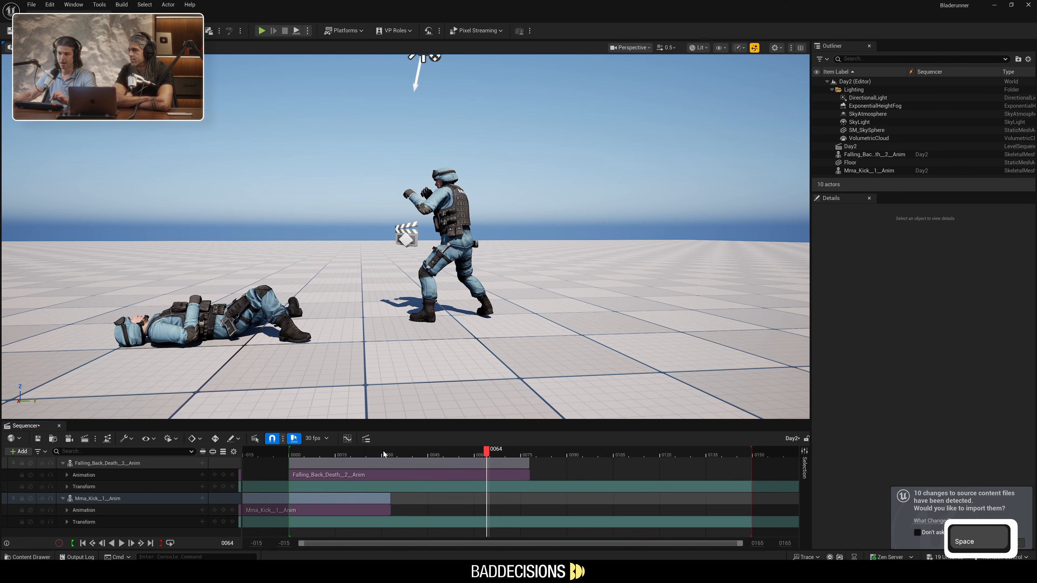
pyautogui.moveTo(369, 454); pyautogui.dragTo(707, 464)
pyautogui.moveTo(583, 453); pyautogui.dragTo(629, 451)
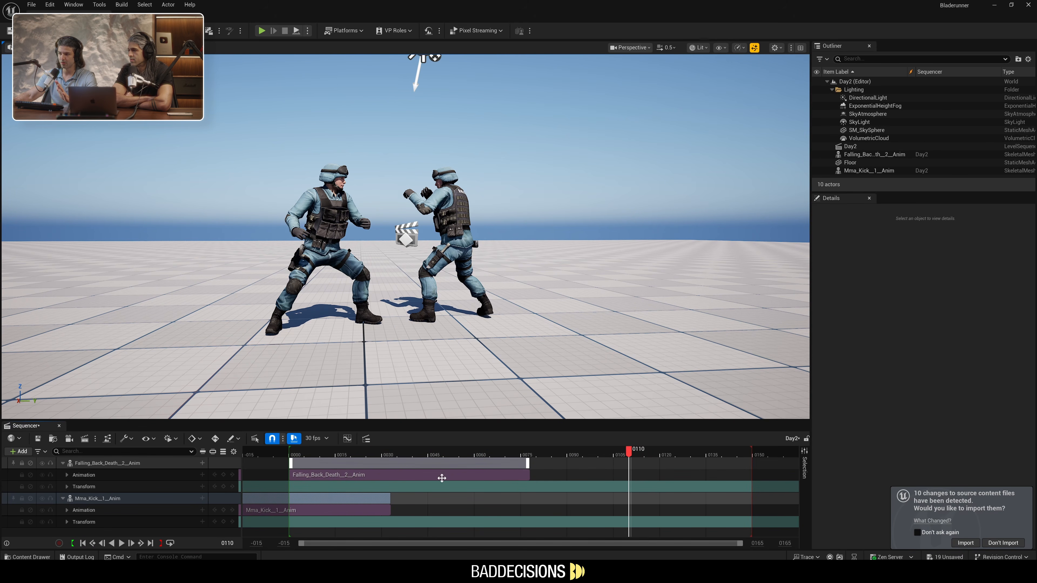
# Step: Shorten the sequence's playback range so it ends with the Mma_Kick clip, at about frame 33
pyautogui.moveTo(544, 474); pyautogui.dragTo(603, 480, button='right')
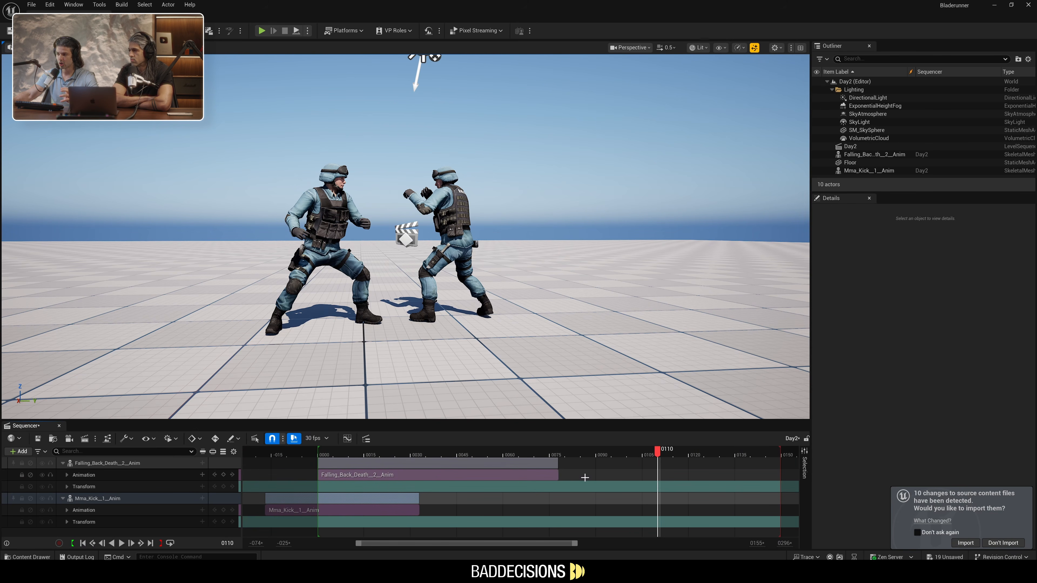
pyautogui.keyDown('ctrl'); pyautogui.scroll(-5, 586, 474); pyautogui.keyUp('ctrl')
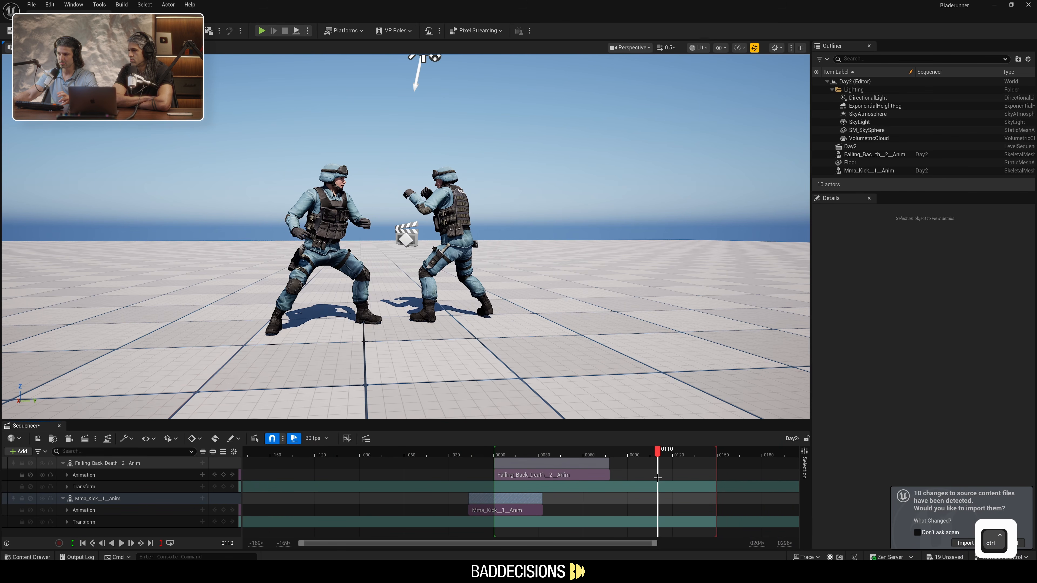
pyautogui.keyDown('ctrl'); pyautogui.scroll(3, 644, 480); pyautogui.keyUp('ctrl')
pyautogui.keyDown('ctrl'); pyautogui.scroll(-3, 643, 480); pyautogui.keyUp('ctrl')
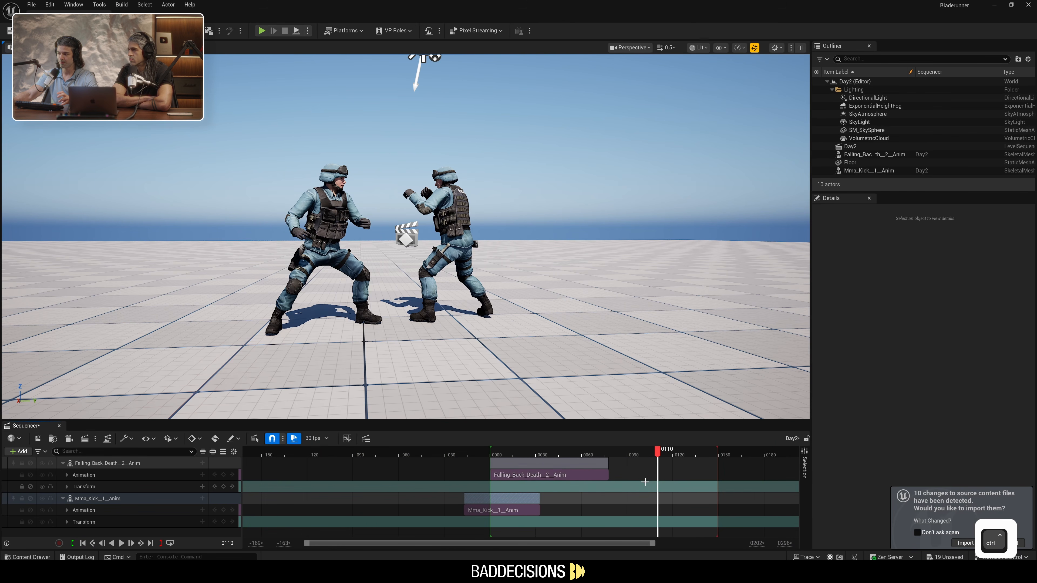
pyautogui.keyDown('ctrl'); pyautogui.scroll(7, 643, 481); pyautogui.keyUp('ctrl')
pyautogui.keyDown('ctrl'); pyautogui.scroll(-5, 643, 481); pyautogui.keyUp('ctrl')
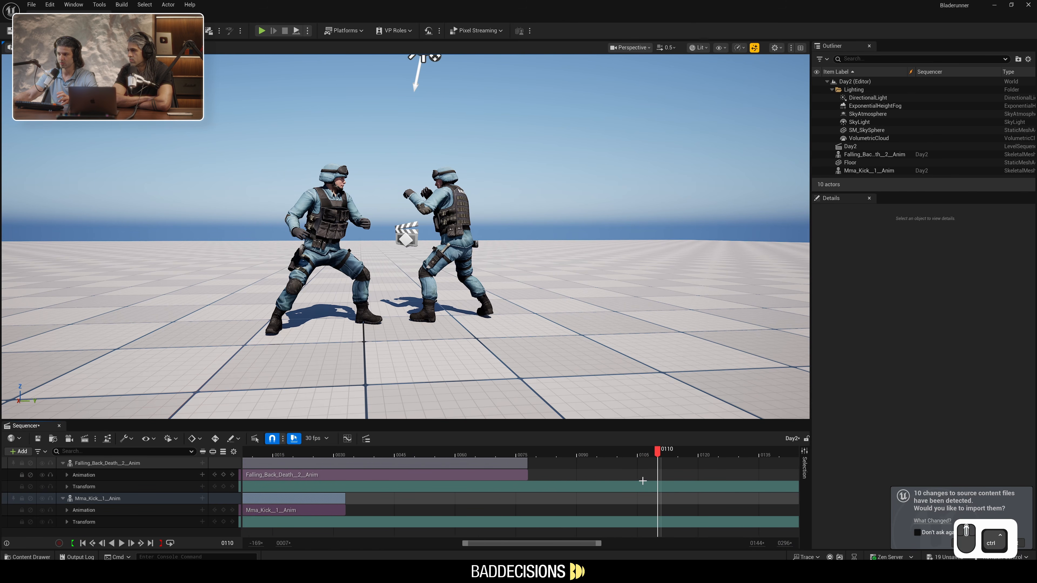
pyautogui.keyDown('ctrl'); pyautogui.scroll(-7, 638, 466); pyautogui.keyUp('ctrl')
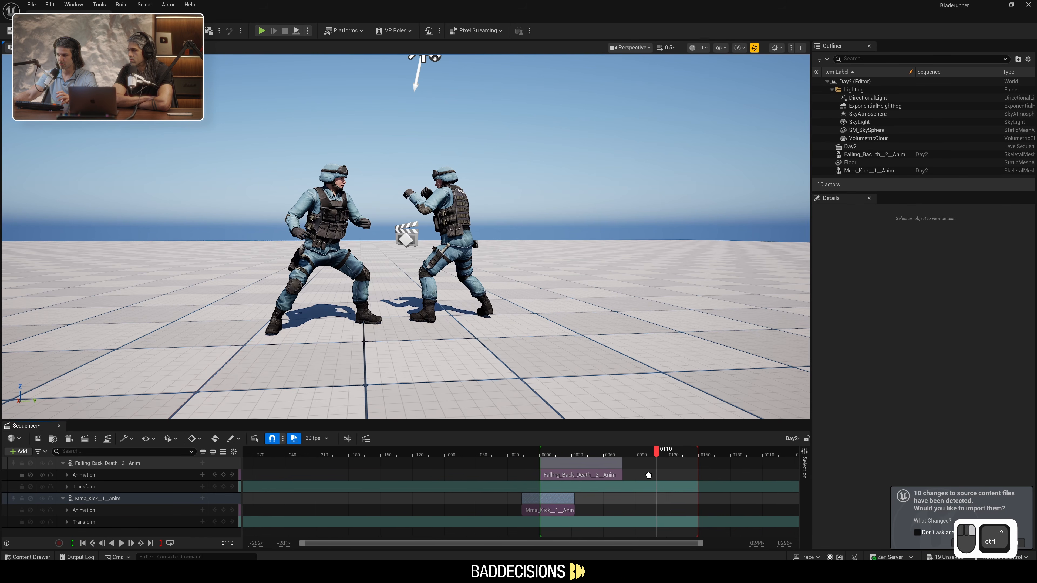
pyautogui.moveTo(650, 470); pyautogui.dragTo(596, 477, button='right')
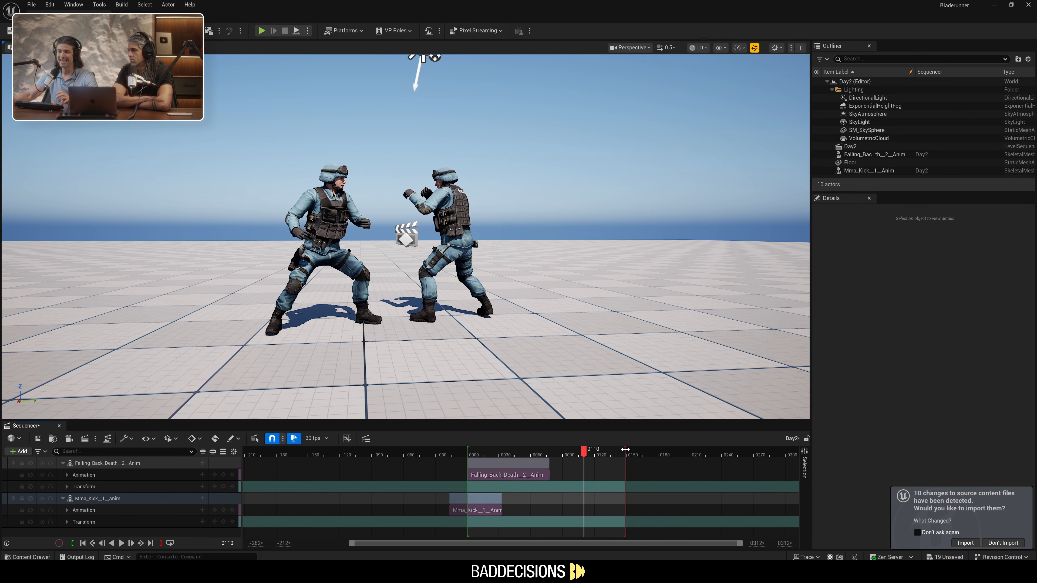
pyautogui.moveTo(625, 449); pyautogui.dragTo(604, 450)
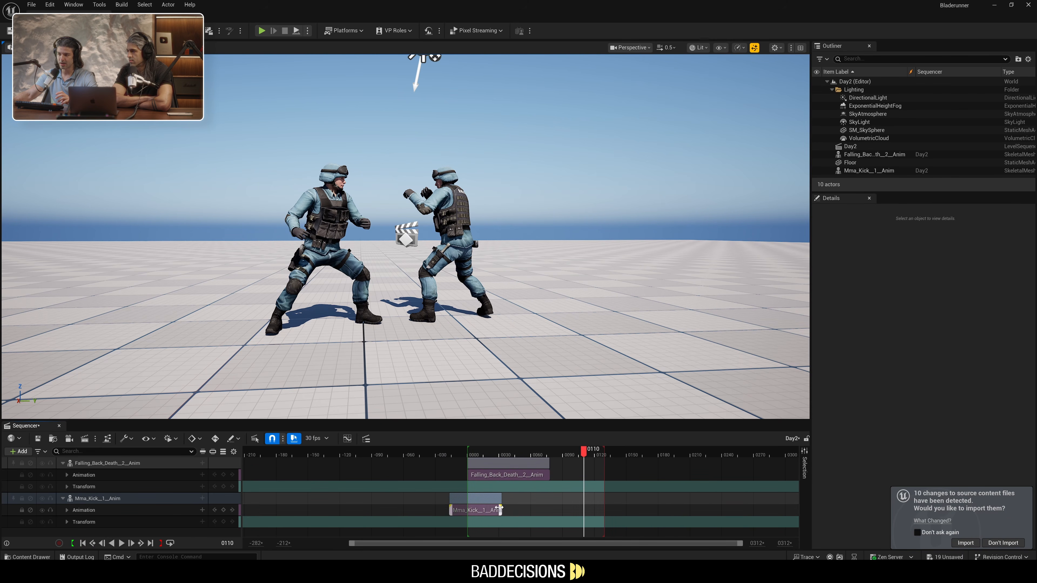
pyautogui.moveTo(493, 452); pyautogui.dragTo(503, 462)
pyautogui.moveTo(603, 449); pyautogui.dragTo(498, 450)
pyautogui.keyDown('ctrl'); pyautogui.scroll(5, 507, 452); pyautogui.keyUp('ctrl')
# Step: Play the shortened sequence to review how the kick and the fall line up
pyautogui.press('space')
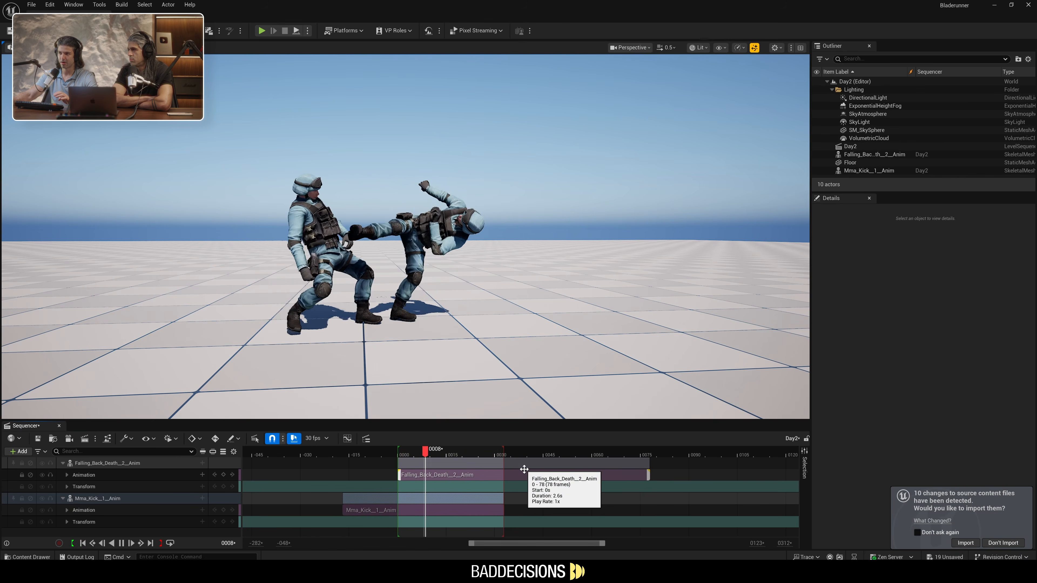
pyautogui.press('space')
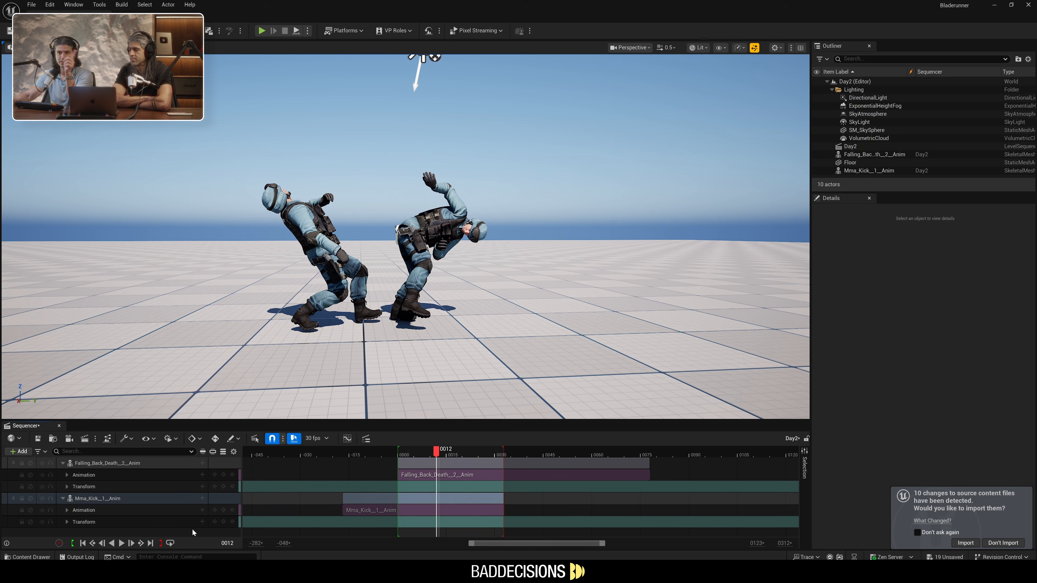
pyautogui.click(237, 496)
pyautogui.press('space')
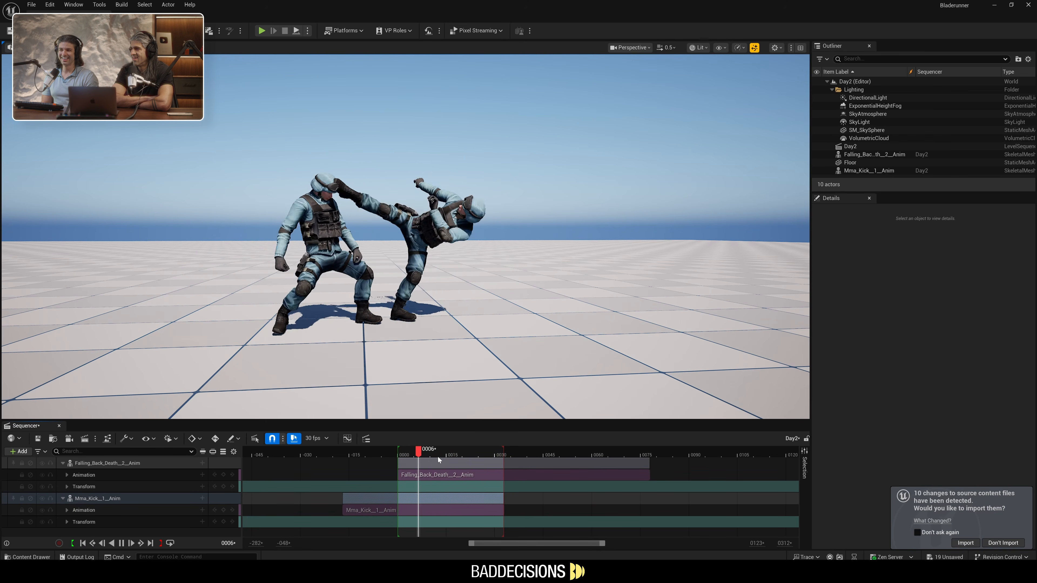
# Step: Reframe the fight from behind the kicking soldier and set the playhead to the kick's impact at frame 6
pyautogui.moveTo(437, 367); pyautogui.dragTo(9, 357, button='right')
pyautogui.press('w')
pyautogui.press('d')
pyautogui.press('w')
pyautogui.press('s')
pyautogui.moveTo(479, 308)
pyautogui.mouseDown(button='right')
pyautogui.moveTo(493, 312)
pyautogui.moveTo(479, 308)
pyautogui.moveTo(483, 296)
pyautogui.mouseUp(button='right')
pyautogui.press('w')
pyautogui.press('s')
pyautogui.press('g')
pyautogui.moveTo(451, 450); pyautogui.dragTo(419, 451)
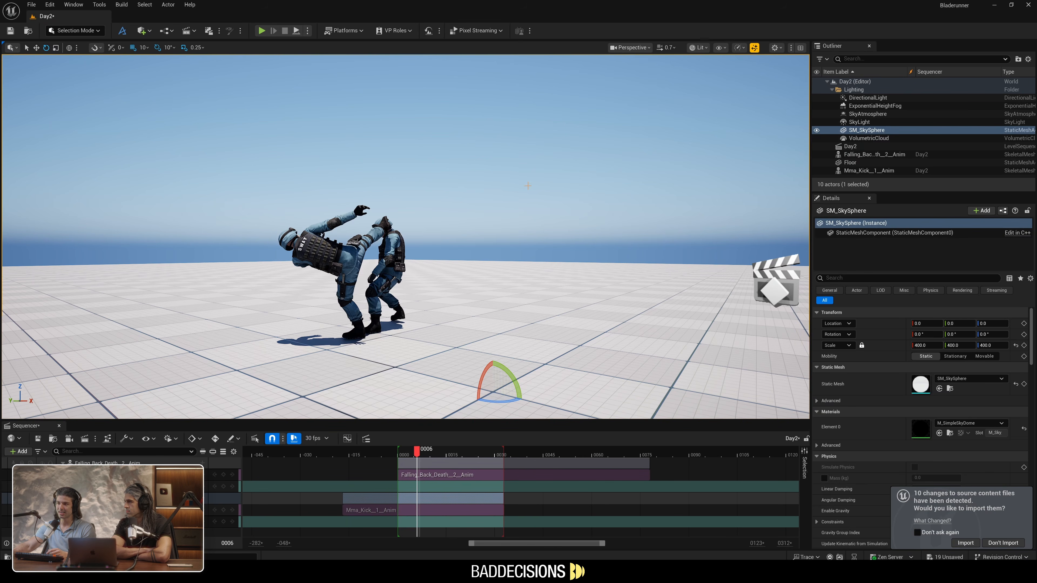
# Step: Rotate the sunlight through several low and high angles, ending on bright daylight with the soldiers' shadows falling on the kicker's side
pyautogui.moveTo(114, 178); pyautogui.dragTo(113, 178, button='right')
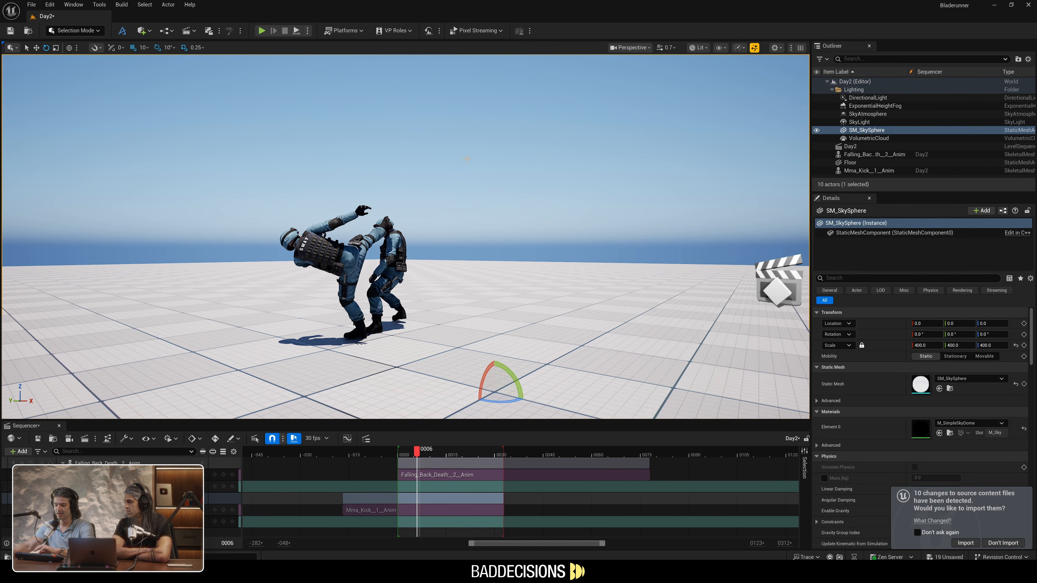
pyautogui.hotkey('ctrl', 'l')
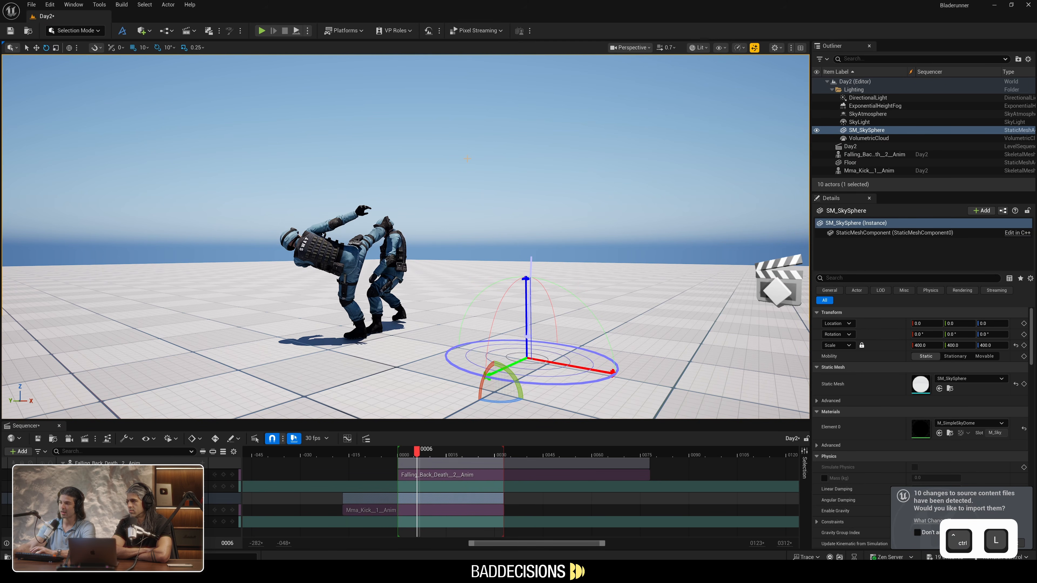
pyautogui.hotkey('ctrl', 'l')
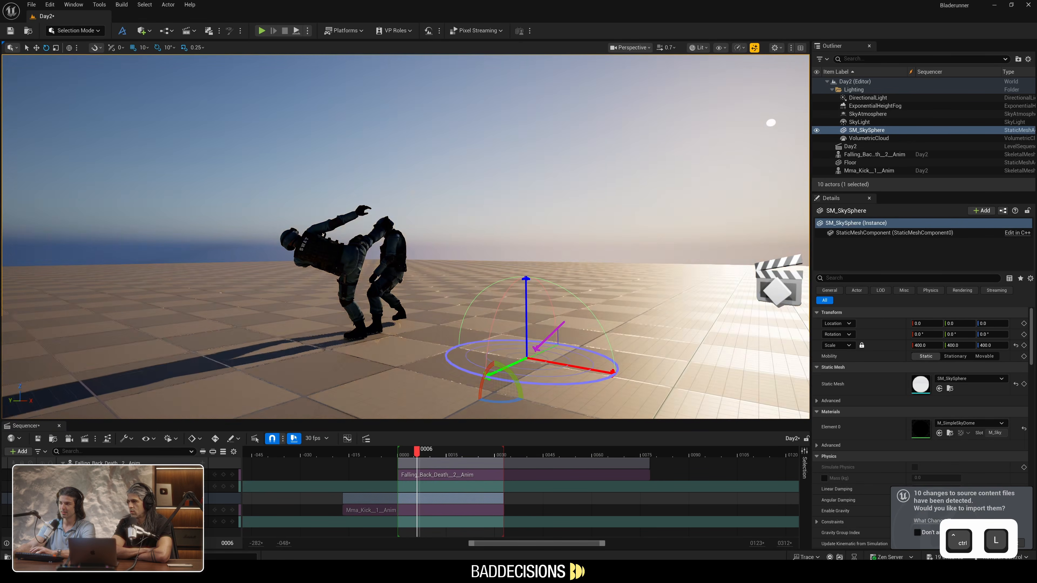
pyautogui.hotkey('ctrl', 'l')
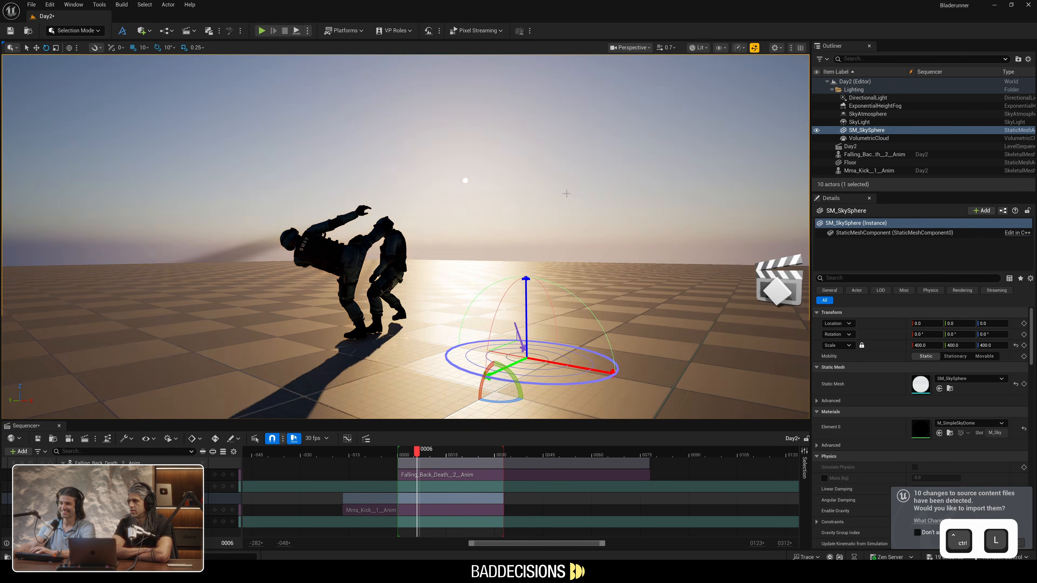
pyautogui.hotkey('ctrl', 'l')
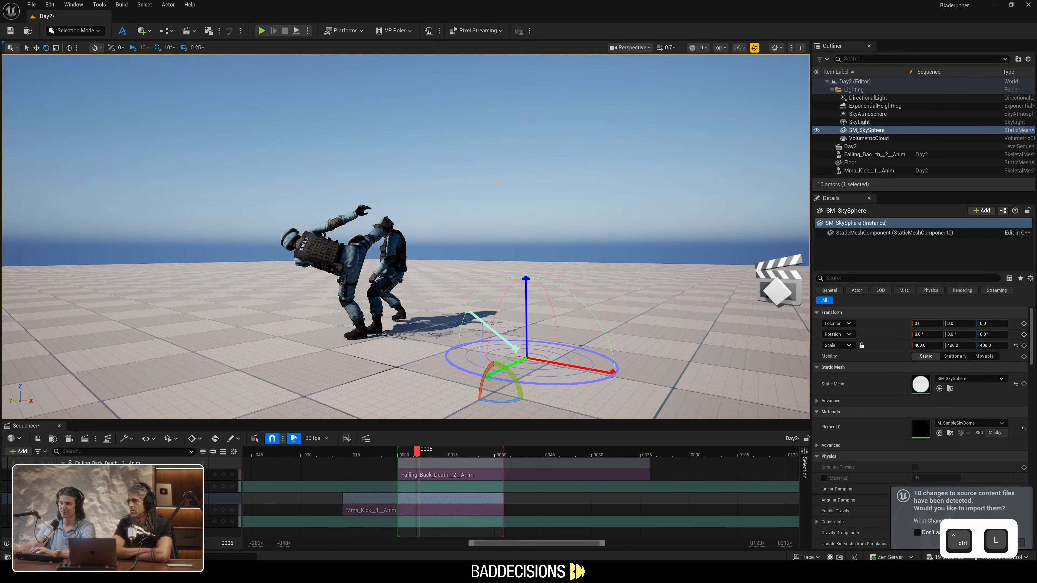
pyautogui.hotkey('ctrl', 'l')
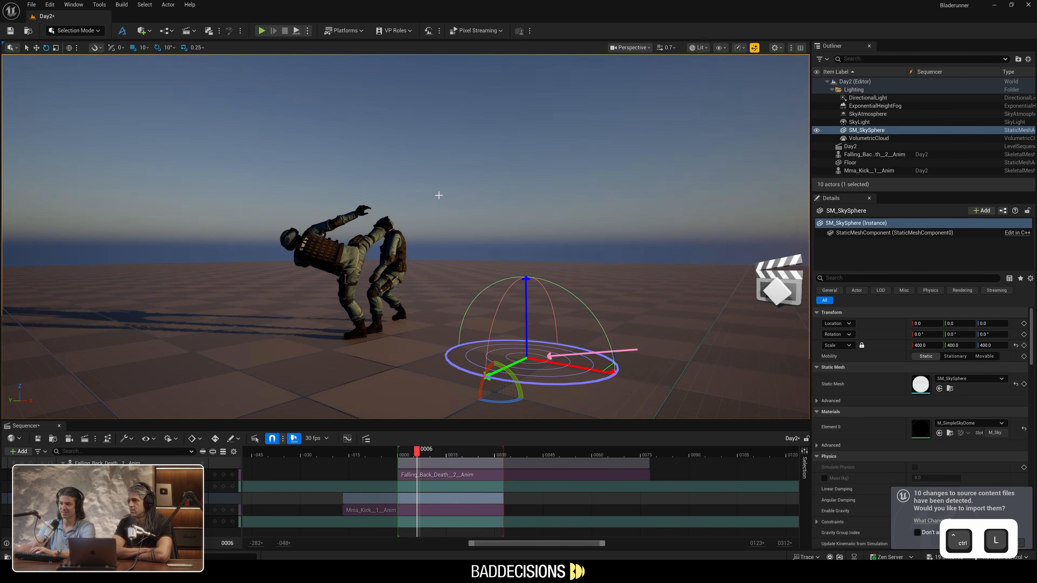
pyautogui.hotkey('ctrl', 'l')
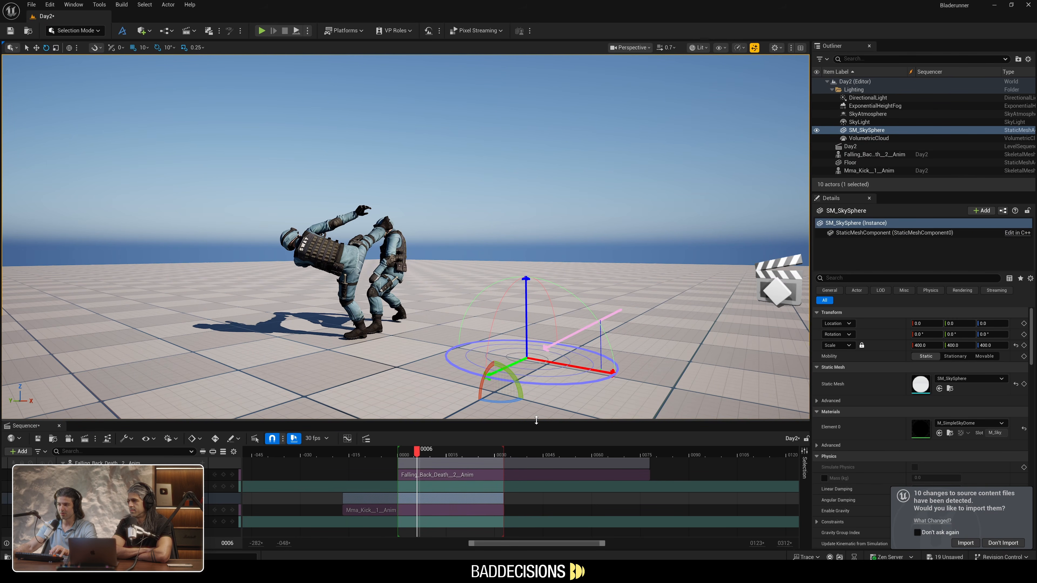
# Step: Enlarge the viewport by shrinking the Sequencer and side panels, and reframe the fight from behind the soldier being kicked
pyautogui.moveTo(536, 424); pyautogui.dragTo(536, 499)
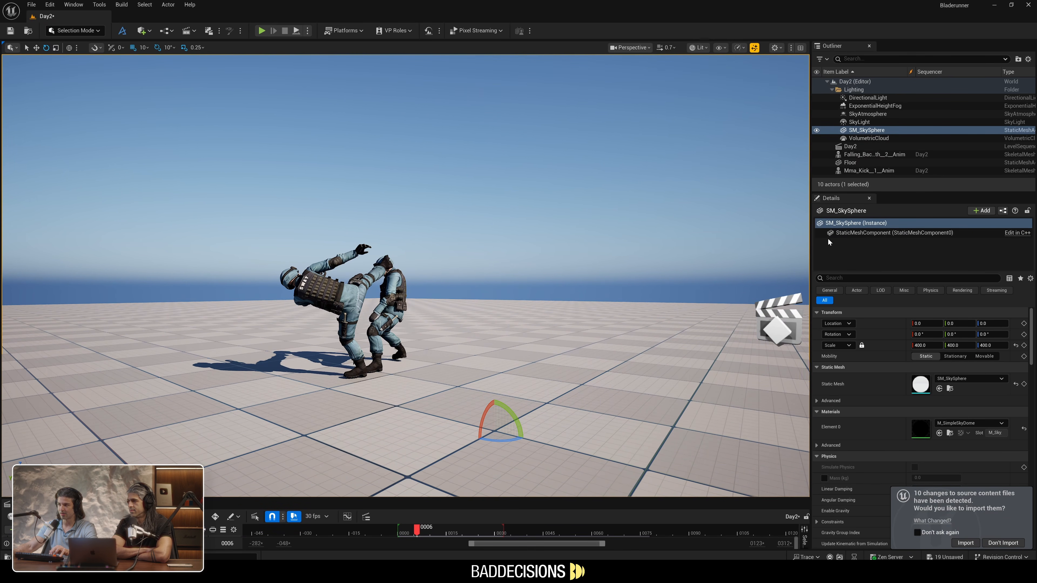
pyautogui.moveTo(811, 240); pyautogui.dragTo(855, 242)
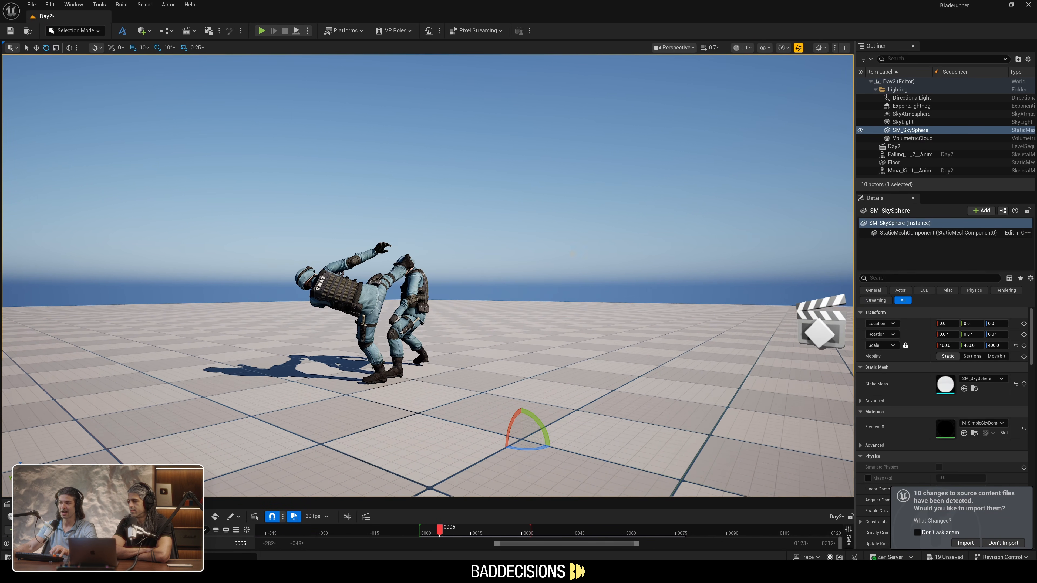
pyautogui.press('w')
pyautogui.moveTo(578, 253); pyautogui.dragTo(490, 261, button='right')
pyautogui.press('s')
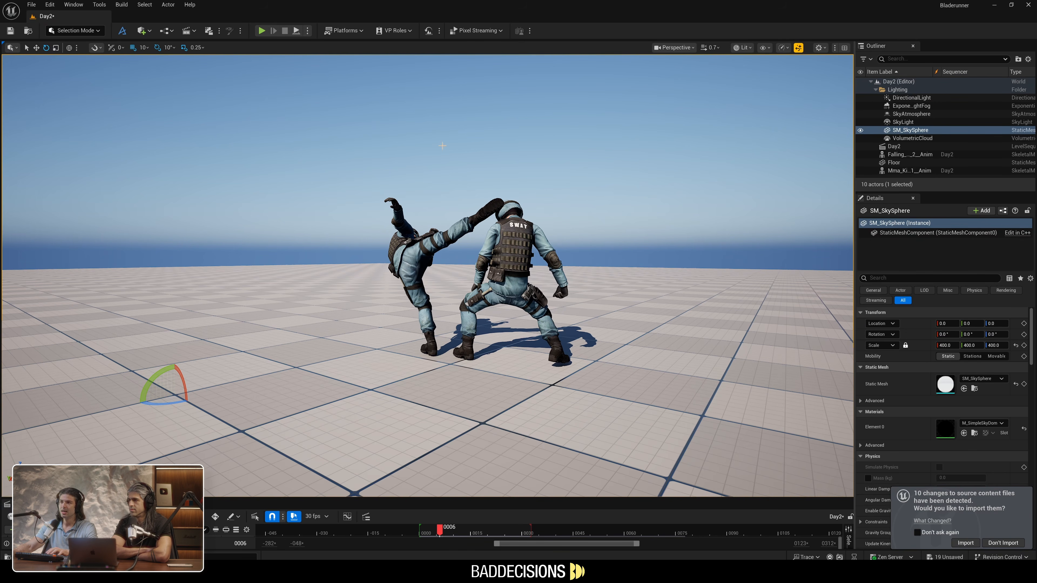
# Step: Place a Cine Camera Actor on the floor beside the fighters, at X -330, Y -280, and view it with both soldiers
pyautogui.click(143, 31)
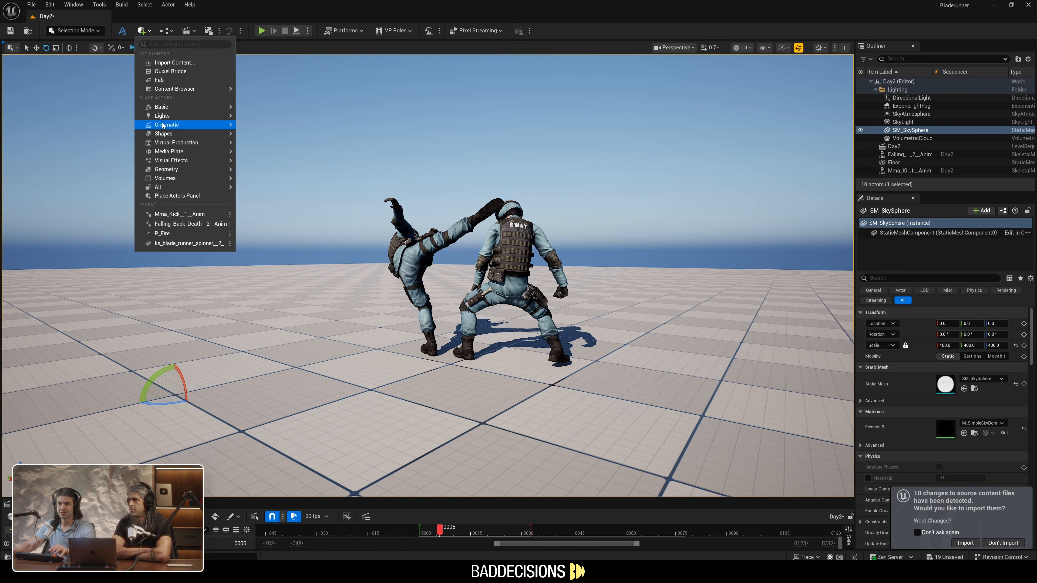
pyautogui.moveTo(166, 127)
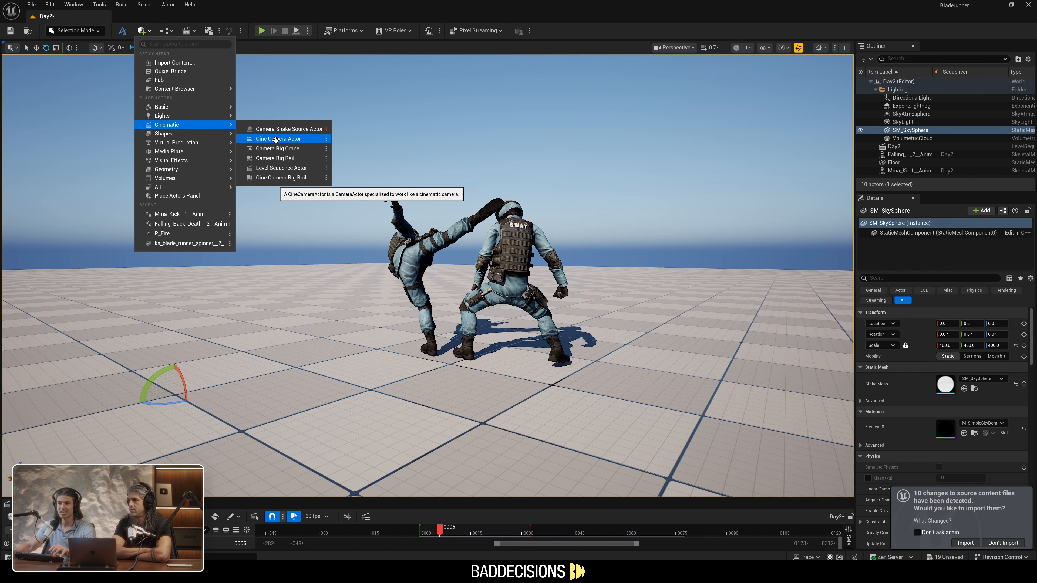
pyautogui.moveTo(275, 140); pyautogui.dragTo(693, 362)
pyautogui.press('w')
pyautogui.moveTo(665, 389)
pyautogui.mouseDown(button='right')
pyautogui.moveTo(755, 400)
pyautogui.moveTo(653, 402)
pyautogui.mouseUp(button='right')
pyautogui.moveTo(343, 266); pyautogui.dragTo(346, 266, button='right')
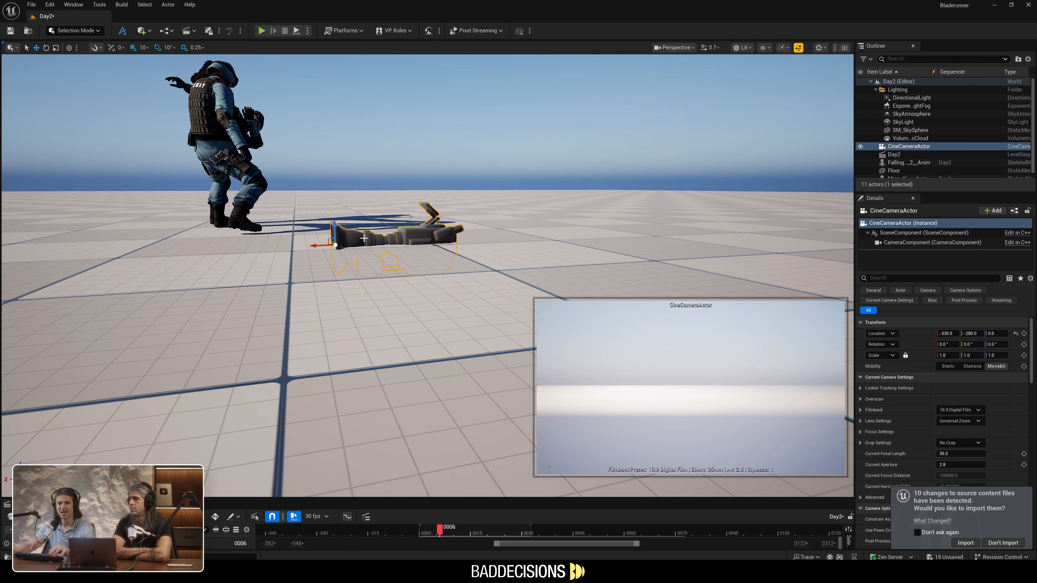
pyautogui.press('e')
pyautogui.moveTo(494, 217); pyautogui.dragTo(551, 241, button='right')
pyautogui.press('s')
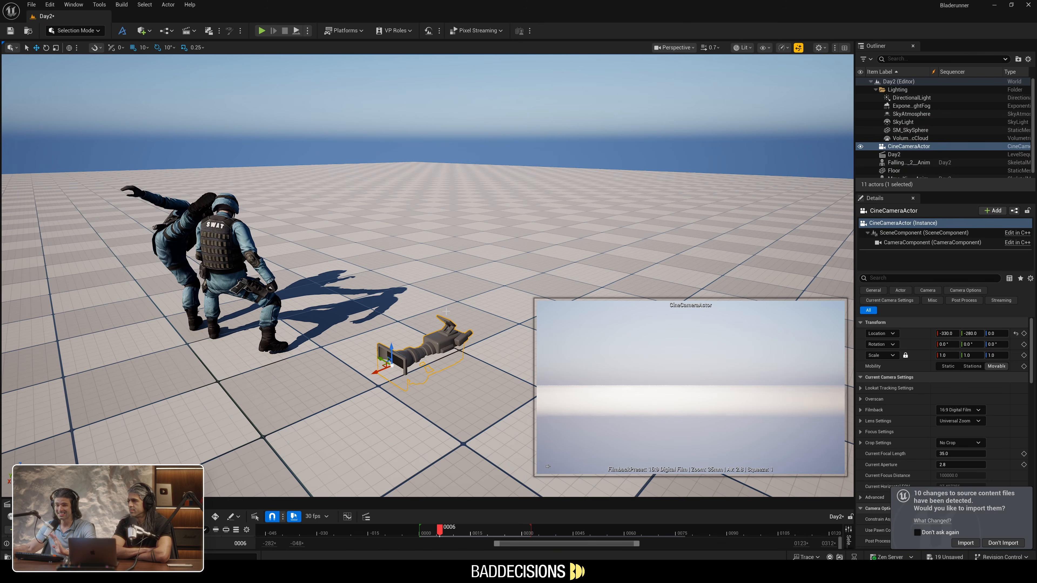
# Step: Raise the cine camera to Z 130 and move it back to X -700, Y -100 so that it faces both fighters
pyautogui.press('e')
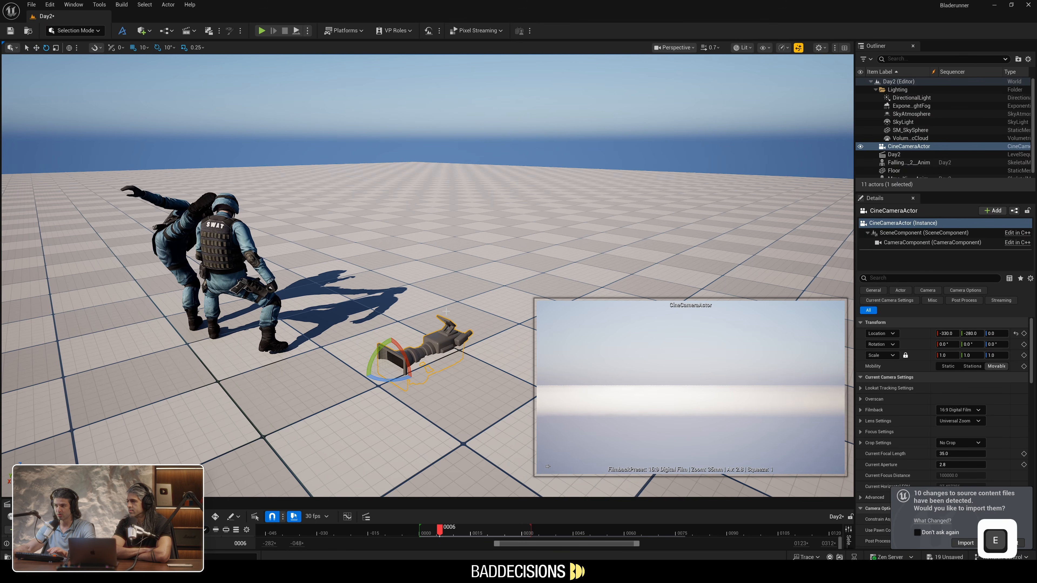
pyautogui.moveTo(398, 360); pyautogui.dragTo(294, 206)
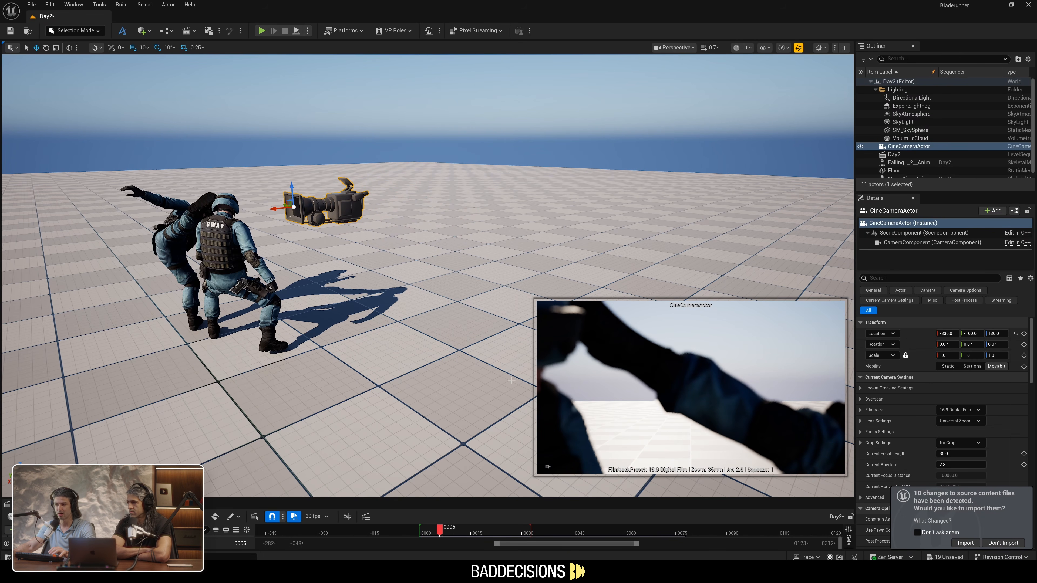
pyautogui.click(466, 138)
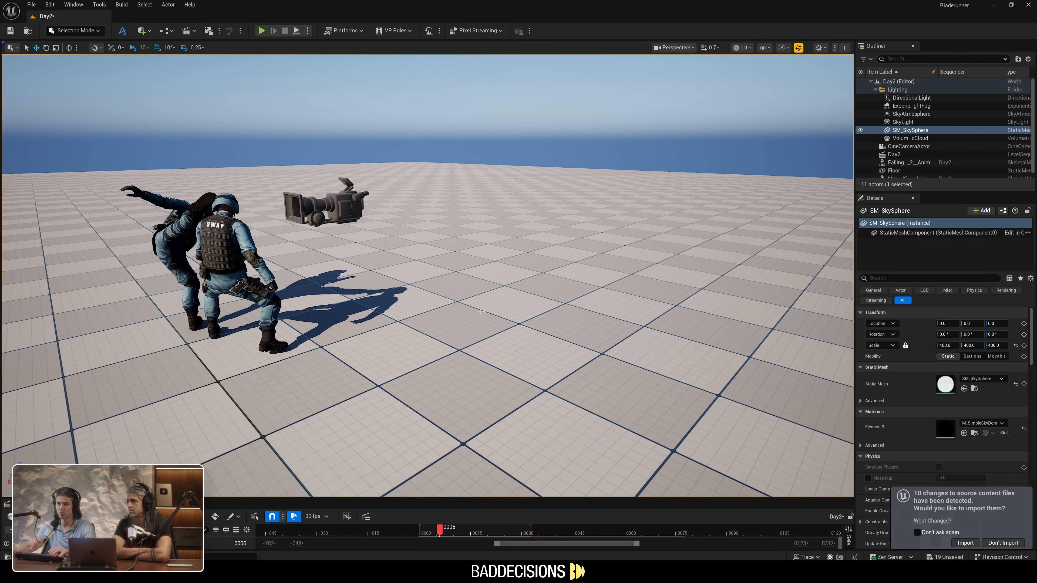
pyautogui.click(343, 196)
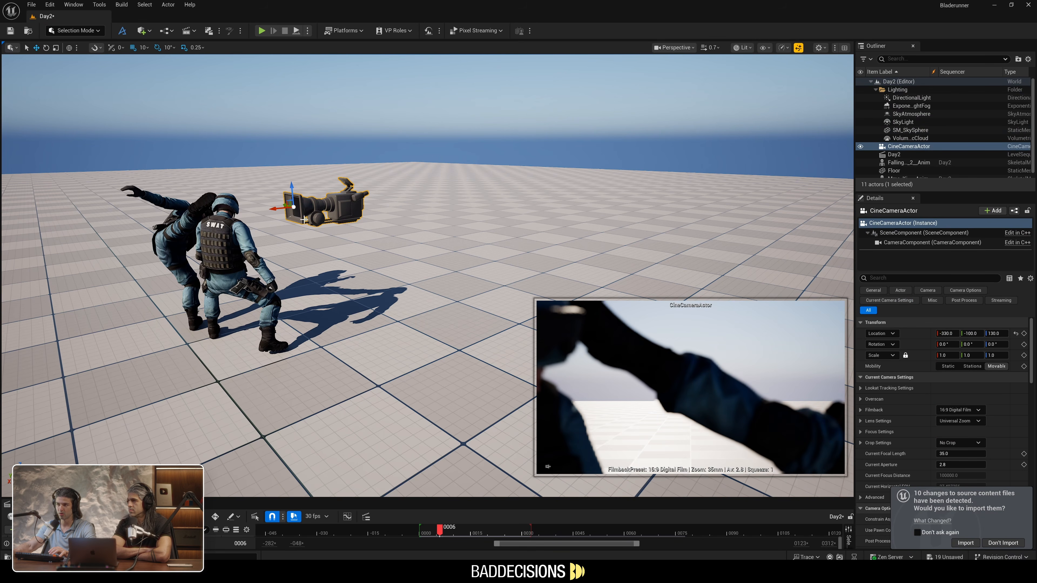
pyautogui.moveTo(277, 208); pyautogui.dragTo(496, 191)
pyautogui.press('e')
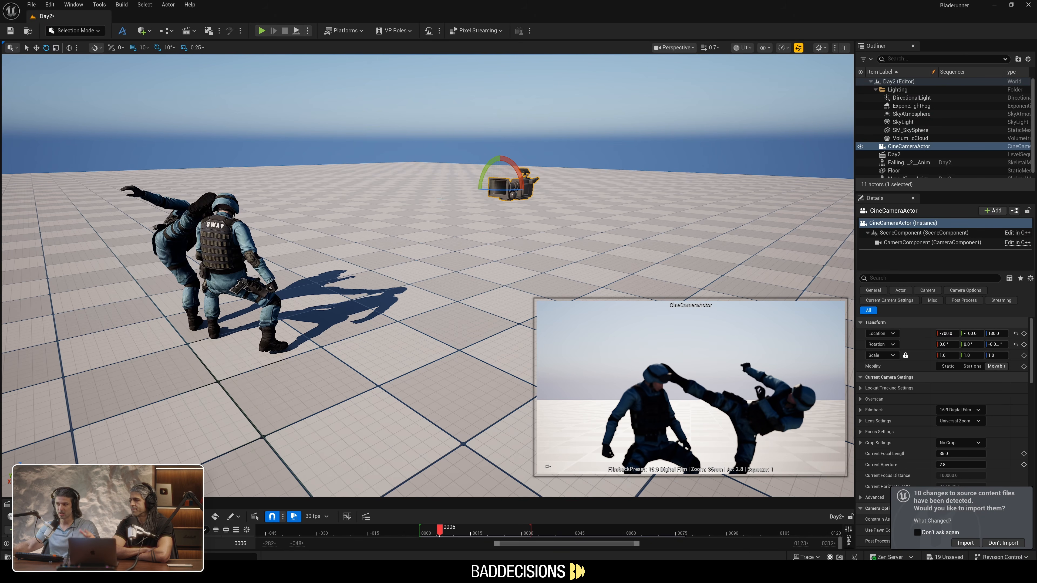
# Step: Look through the CineCameraActor and move it back and down to about X -826, Y -80, Z 91, framing both fighters head to toe
pyautogui.click(680, 48)
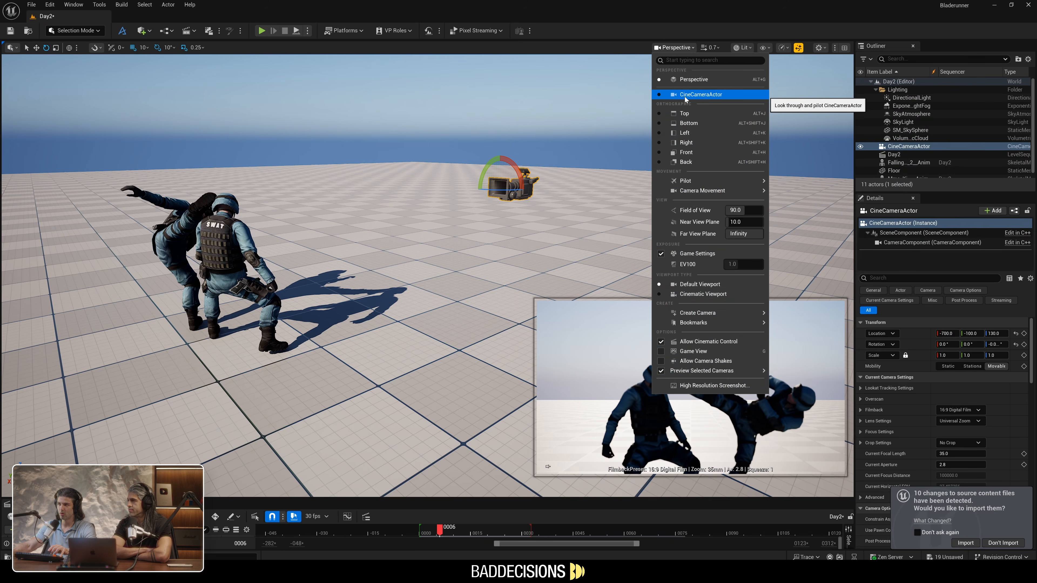
pyautogui.click(706, 94)
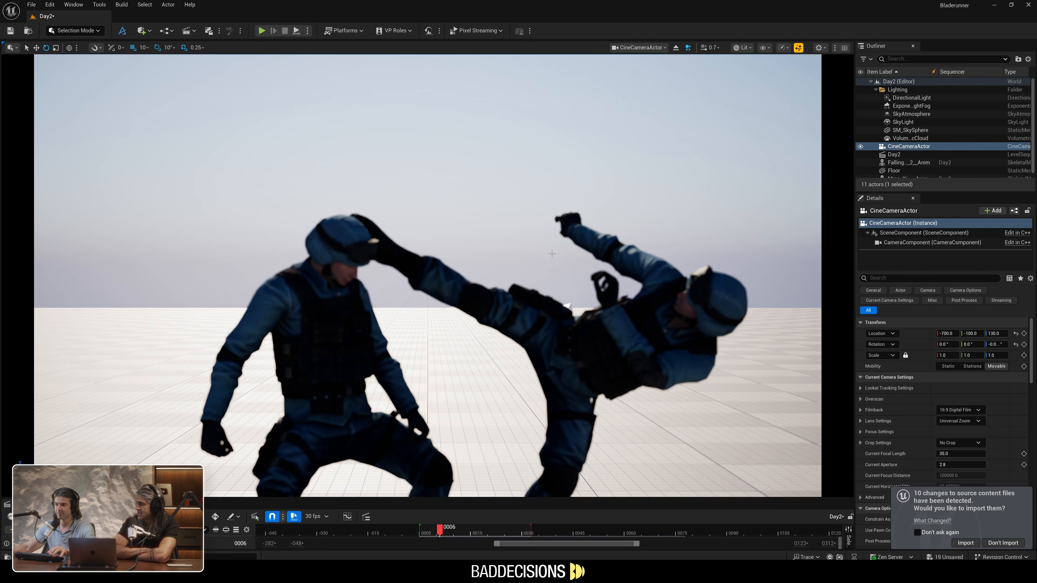
pyautogui.press('s')
pyautogui.moveTo(492, 274); pyautogui.dragTo(520, 272, button='right')
pyautogui.press('a')
pyautogui.press('w')
pyautogui.press('d')
pyautogui.press('s')
pyautogui.press('a')
pyautogui.press('w')
pyautogui.press('q')
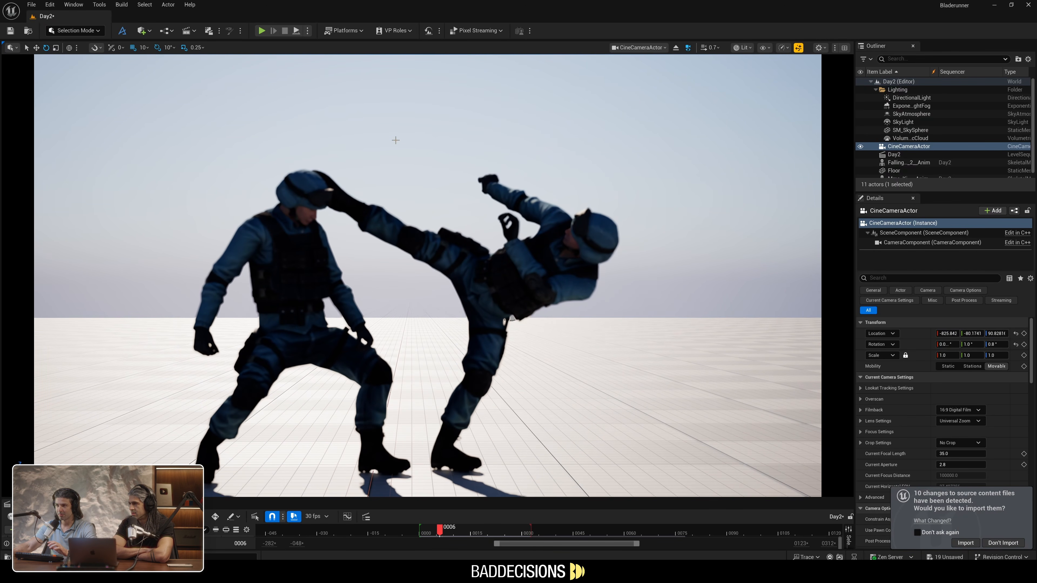
# Step: Rotate the sunlight to a low, warm angle that lights the fighters from the camera's side, and move the camera slightly closer to them
pyautogui.click(393, 139)
pyautogui.hotkey('ctrl', 'l')
pyautogui.hotkey('ctrl', 'l')
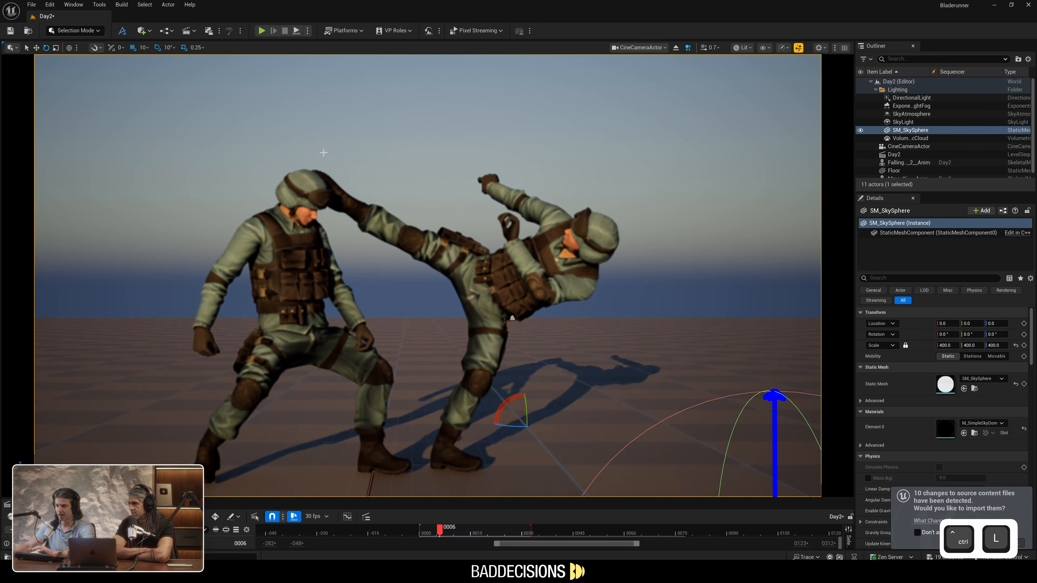
pyautogui.moveTo(321, 152); pyautogui.dragTo(322, 152, button='right')
pyautogui.press('w')
pyautogui.press('s')
pyautogui.moveTo(529, 175); pyautogui.dragTo(530, 174, button='right')
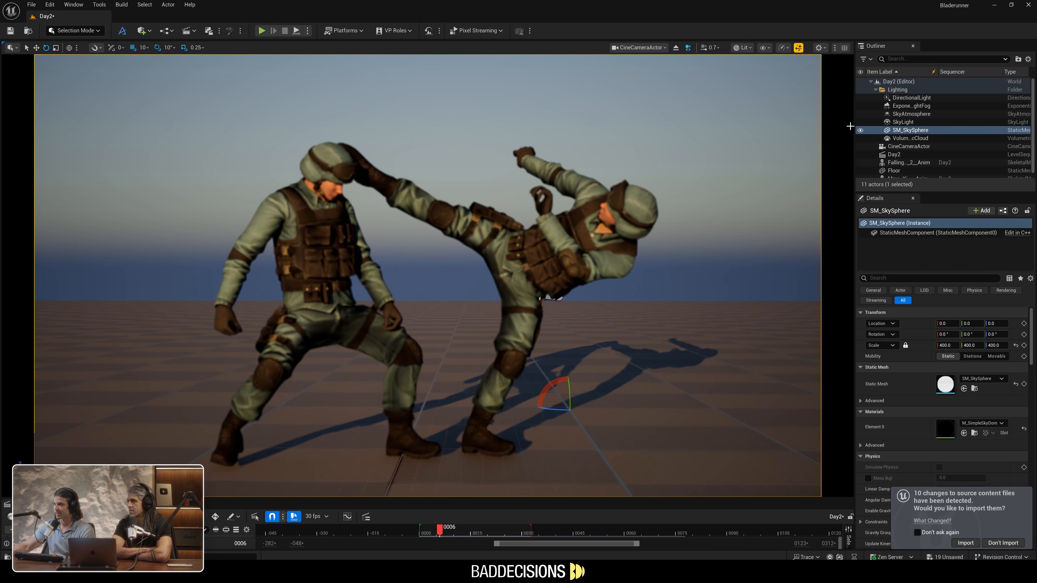
# Step: Select the CineCameraActor and decline importing the changed source content files
pyautogui.scroll(-1, 937, 133)
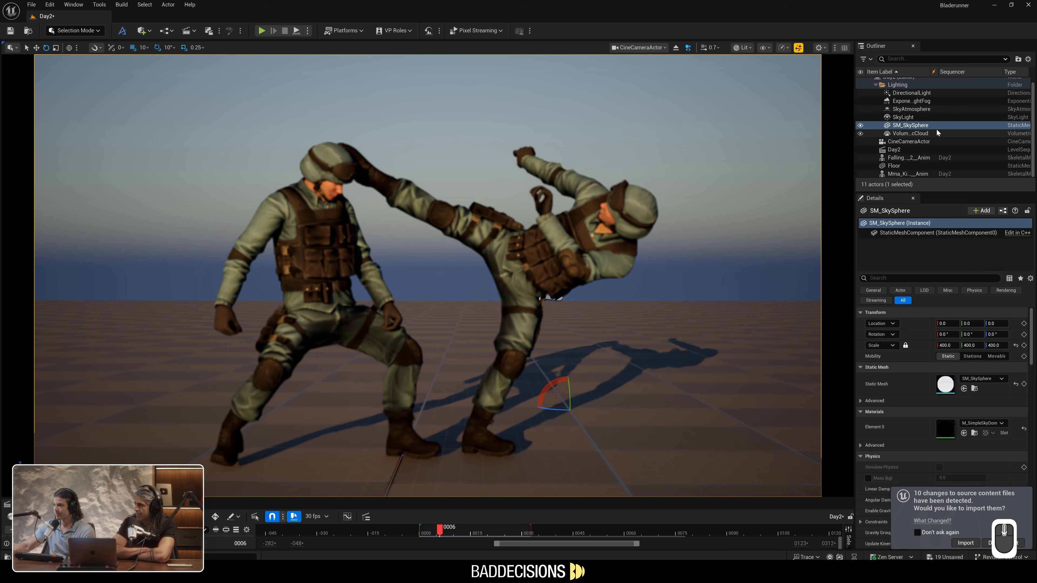
pyautogui.click(902, 143)
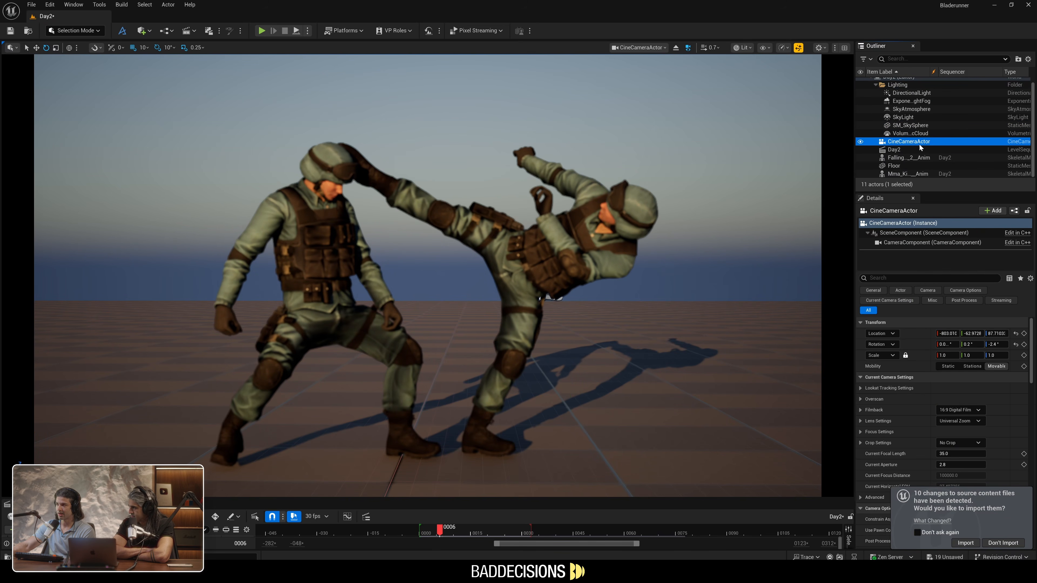
pyautogui.click(989, 543)
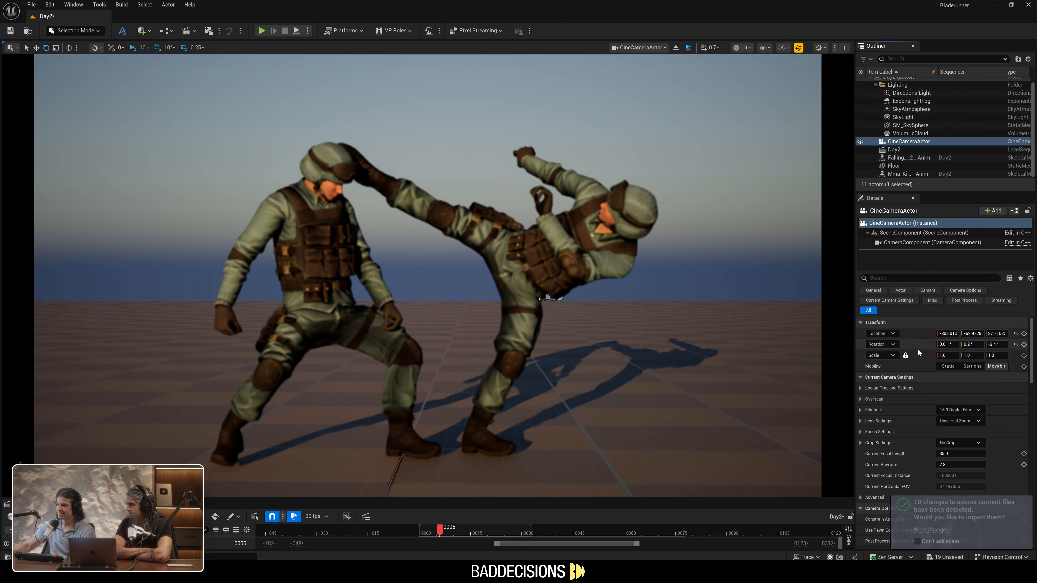
# Step: Try a wider filmback sensor width of about 34.34 mm on the camera and reset it to the default
pyautogui.scroll(-2, 904, 385)
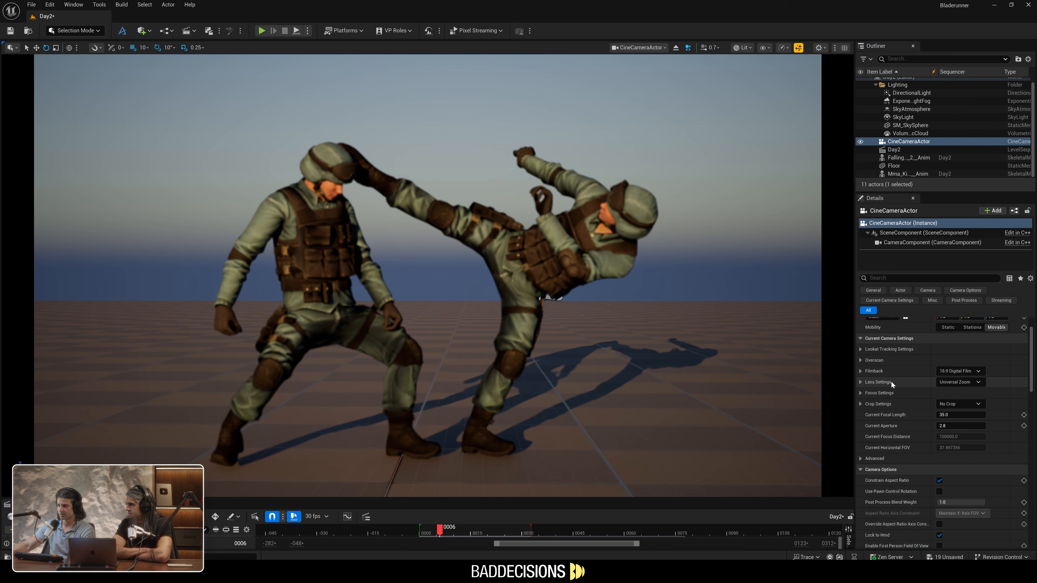
pyautogui.click(860, 371)
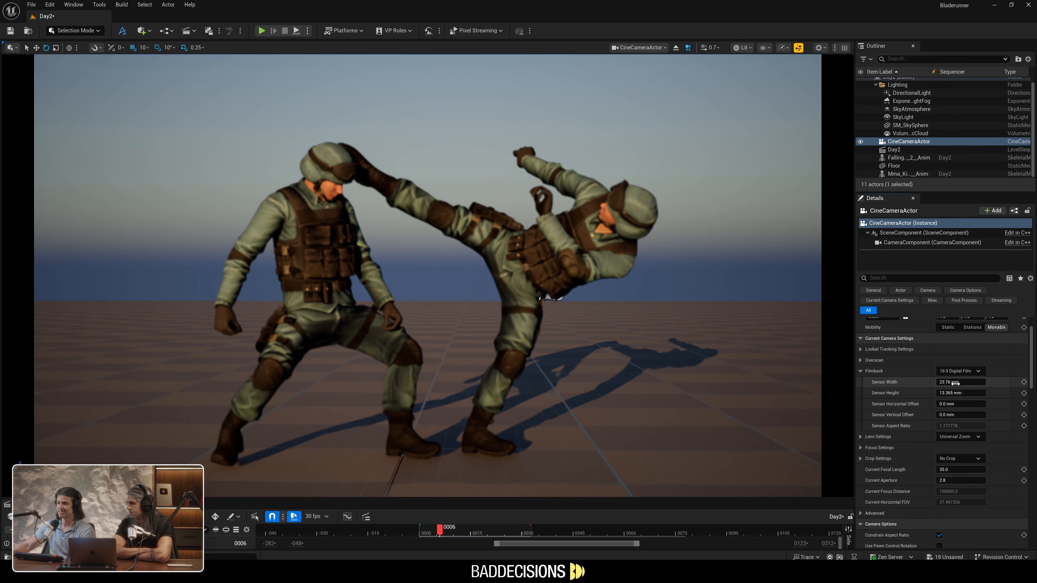
pyautogui.moveTo(955, 382)
pyautogui.mouseDown()
pyautogui.moveTo(983, 383)
pyautogui.moveTo(959, 382)
pyautogui.moveTo(970, 382)
pyautogui.mouseUp()
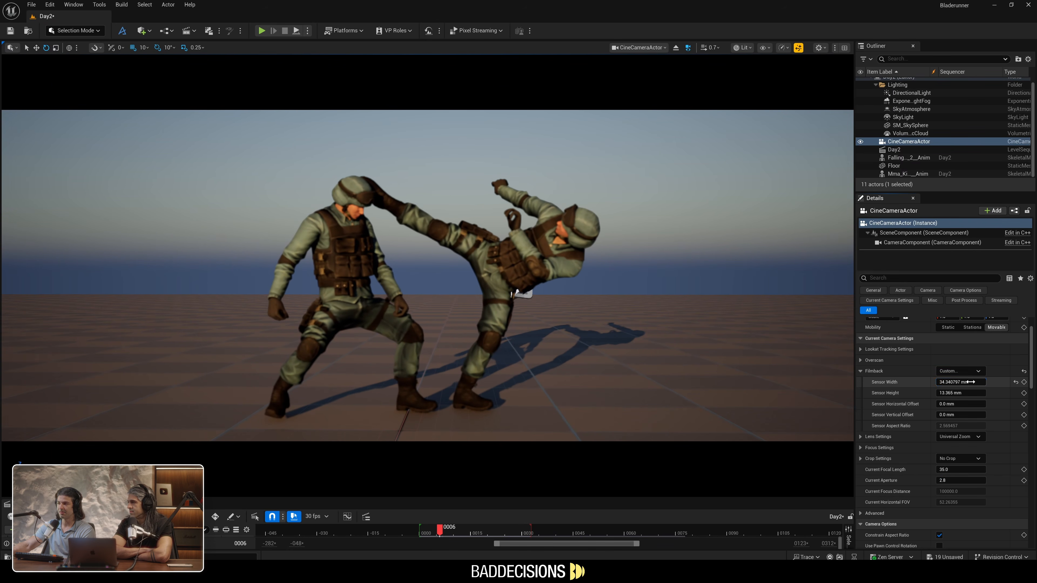
pyautogui.click(1015, 381)
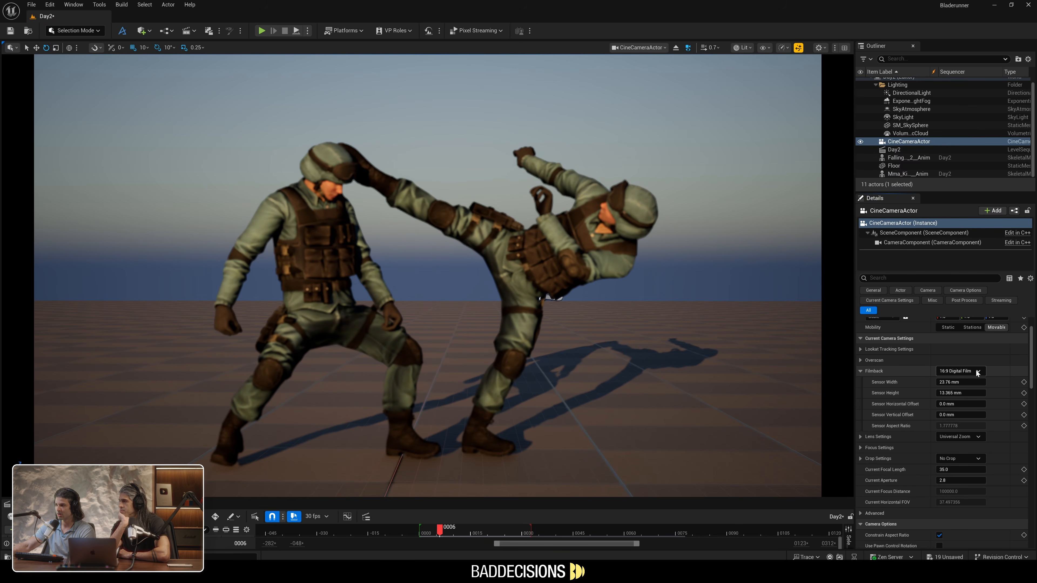
# Step: Set the camera's filmback to Full Frame DSLR and its crop to 2.39
pyautogui.click(962, 369)
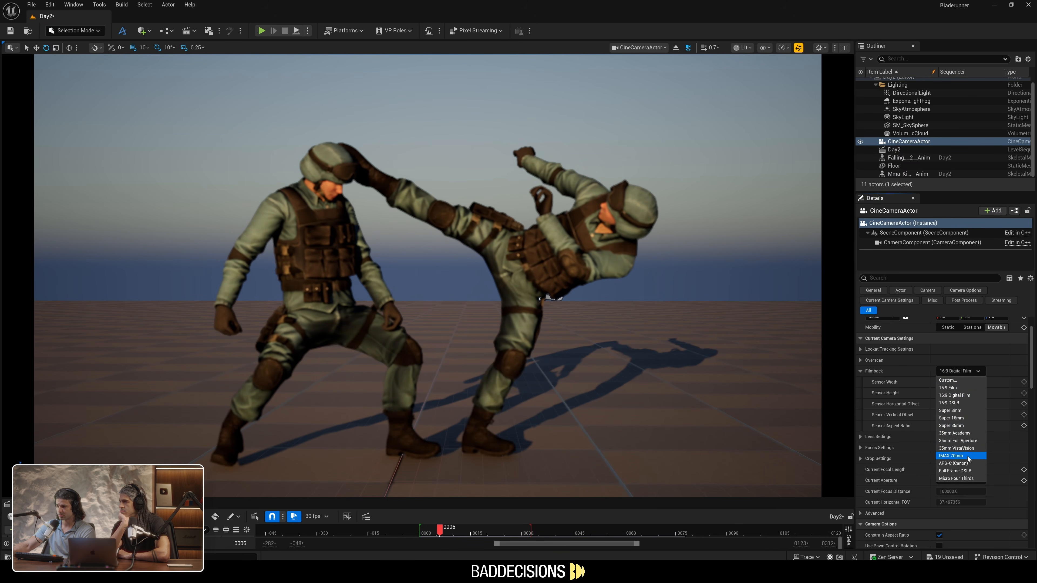
pyautogui.click(969, 471)
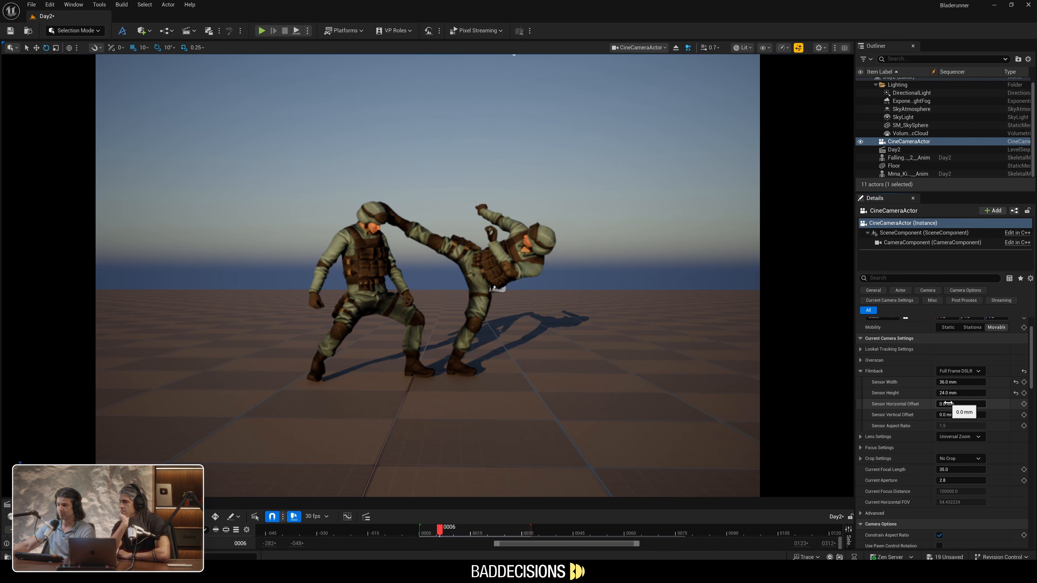
pyautogui.click(969, 459)
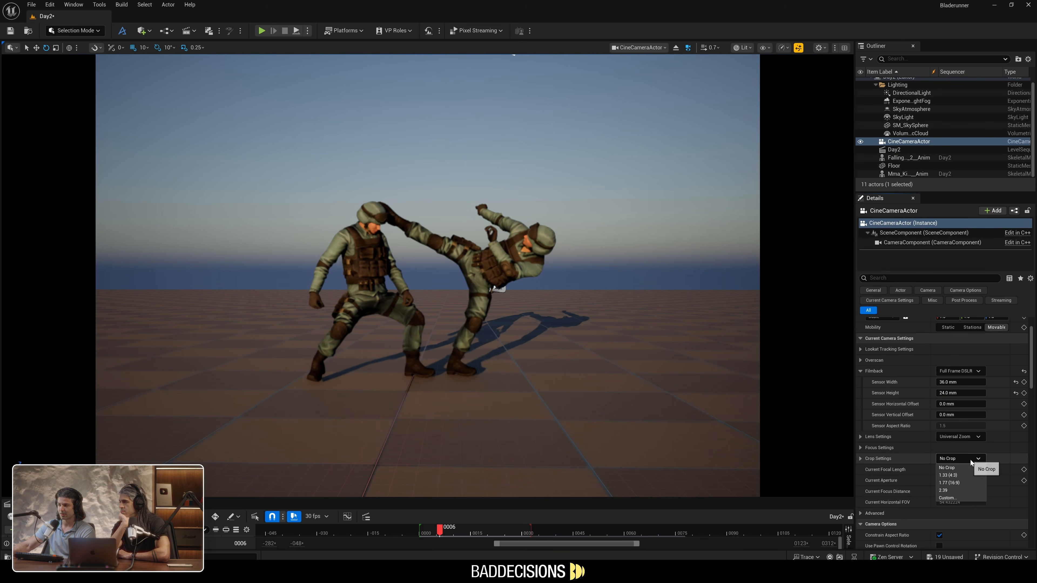
pyautogui.click(956, 492)
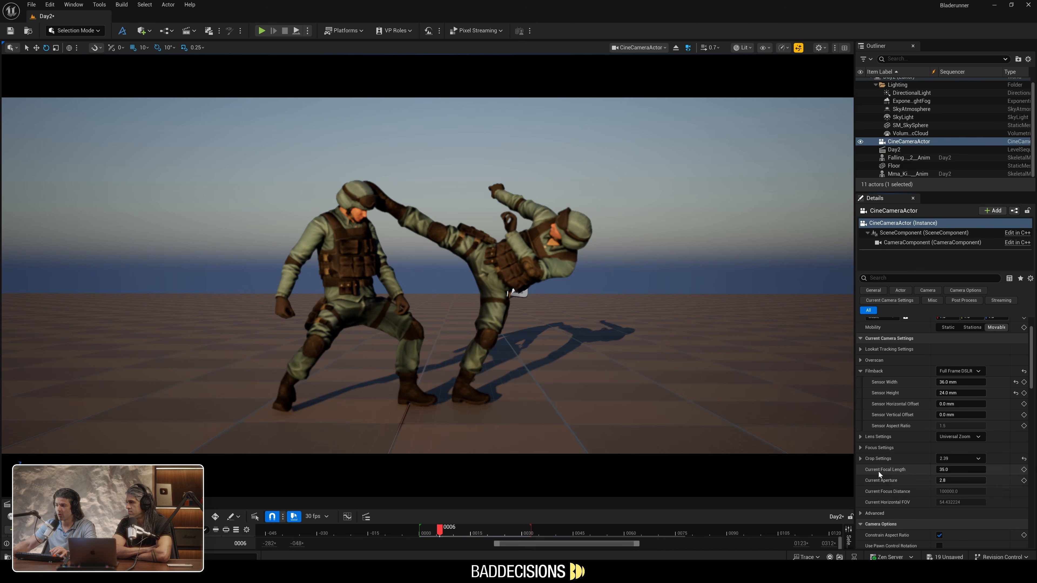
# Step: Try different focal lengths on the camera, down to about 15 mm, while moving it around in front of the fighters
pyautogui.moveTo(952, 471); pyautogui.dragTo(546, 357)
pyautogui.press('w')
pyautogui.moveTo(545, 357)
pyautogui.mouseDown(button='right')
pyautogui.moveTo(545, 317)
pyautogui.moveTo(544, 387)
pyautogui.moveTo(543, 341)
pyautogui.mouseUp(button='right')
pyautogui.press('q')
pyautogui.press('a')
pyautogui.press('s')
pyautogui.press('w')
pyautogui.press('s')
pyautogui.press('e')
pyautogui.press('a')
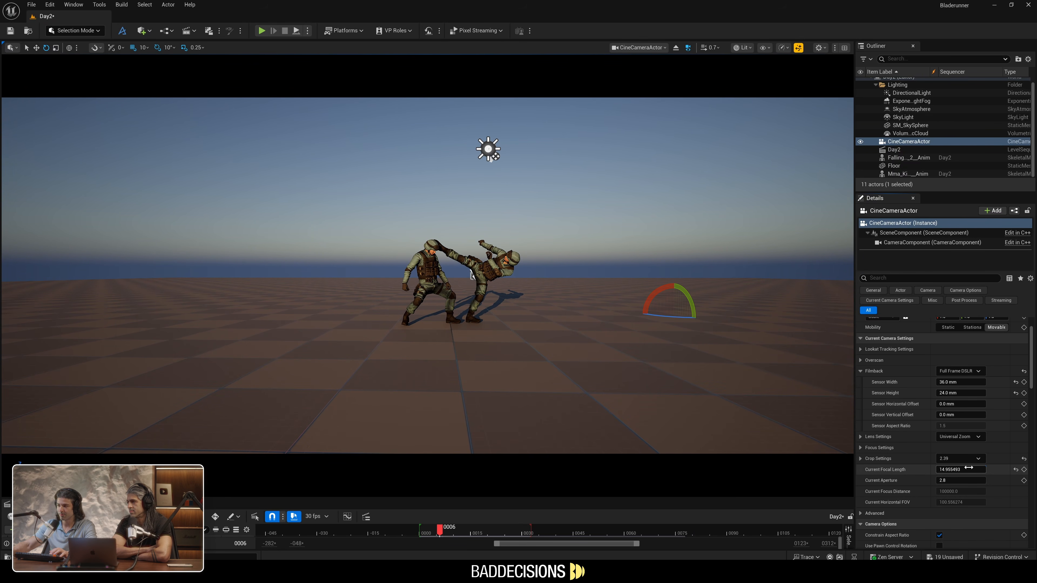
# Step: Set the camera's focal length to 50 mm and reframe both fighters from a low angle, using a camera speed of 0.3
pyautogui.write('50')
pyautogui.press('Return')
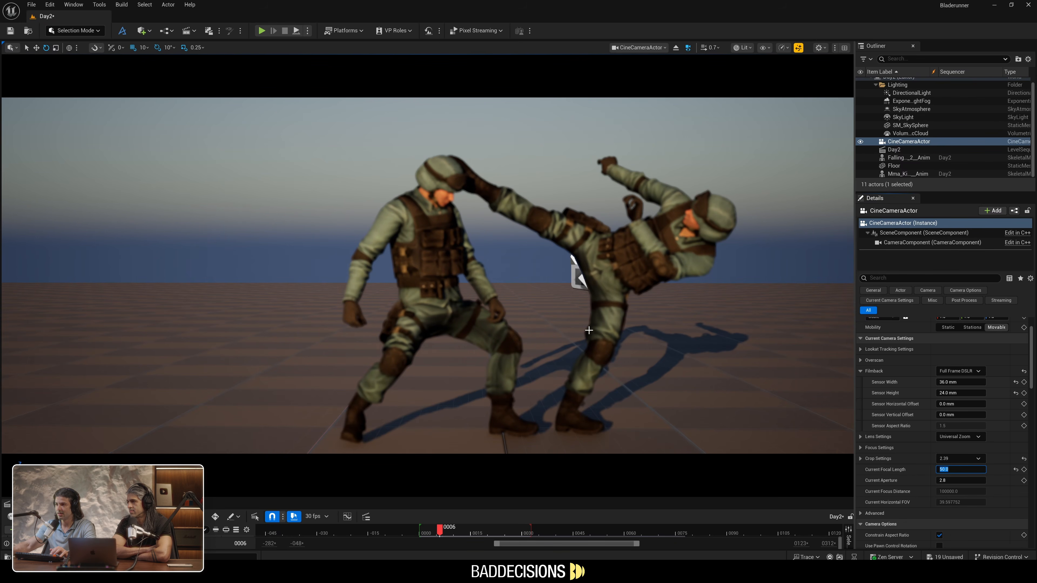
pyautogui.press('w')
pyautogui.moveTo(489, 286); pyautogui.dragTo(506, 245, button='right')
pyautogui.press('a')
pyautogui.scroll(-3, 486, 286)
pyautogui.press('w')
pyautogui.moveTo(666, 305); pyautogui.dragTo(666, 305, button='right')
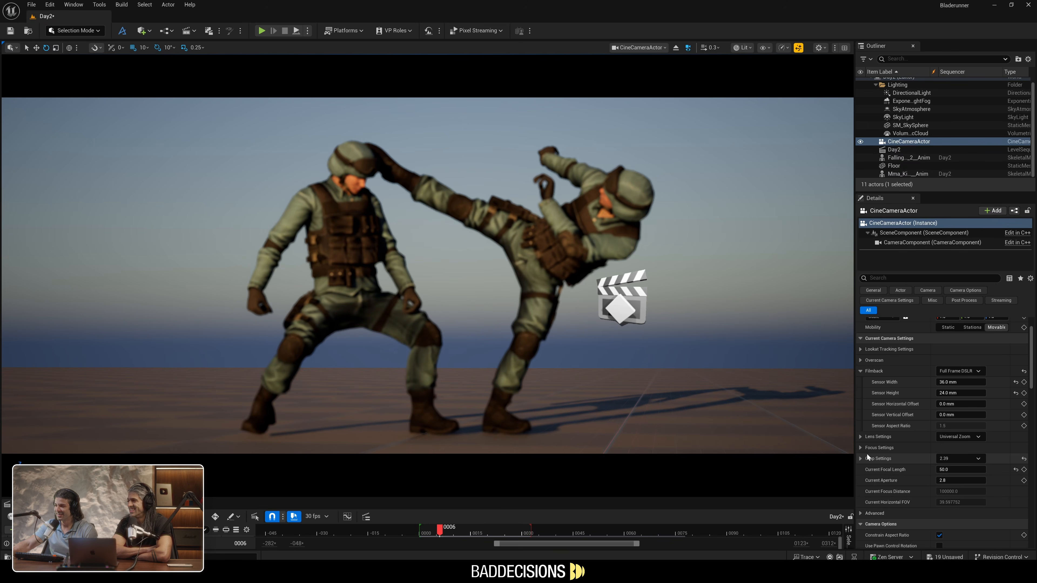
# Step: Set the camera's manual focus distance to about 435.6 cm to bring the fighters into focus
pyautogui.click(860, 448)
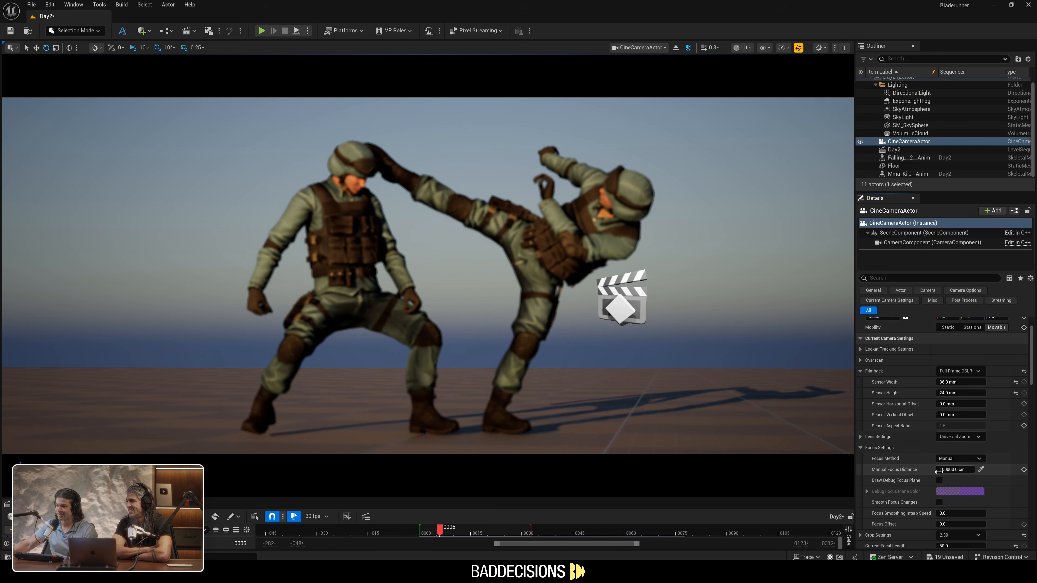
pyautogui.click(954, 469)
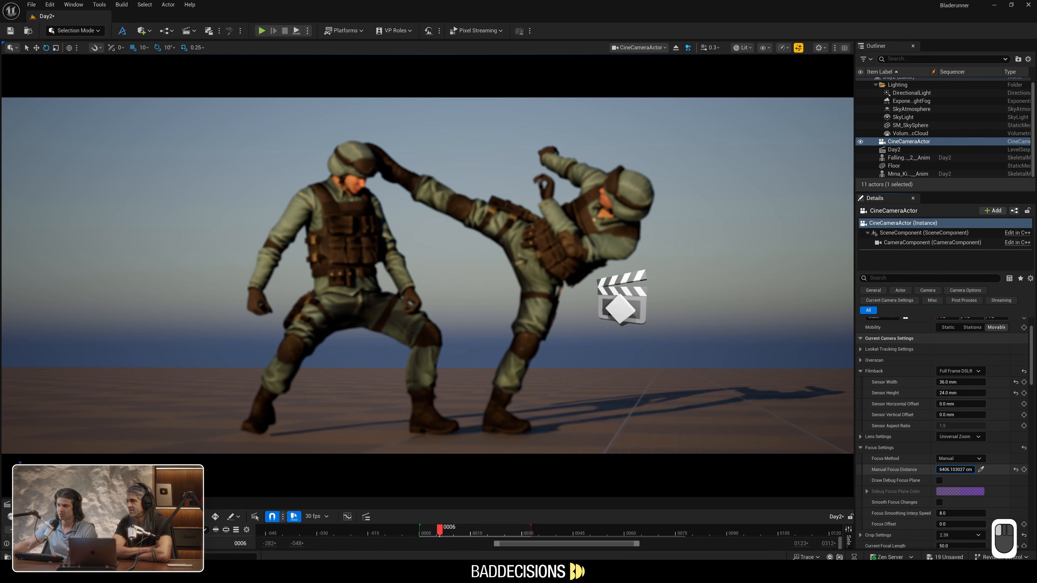
pyautogui.moveTo(954, 469); pyautogui.dragTo(942, 469)
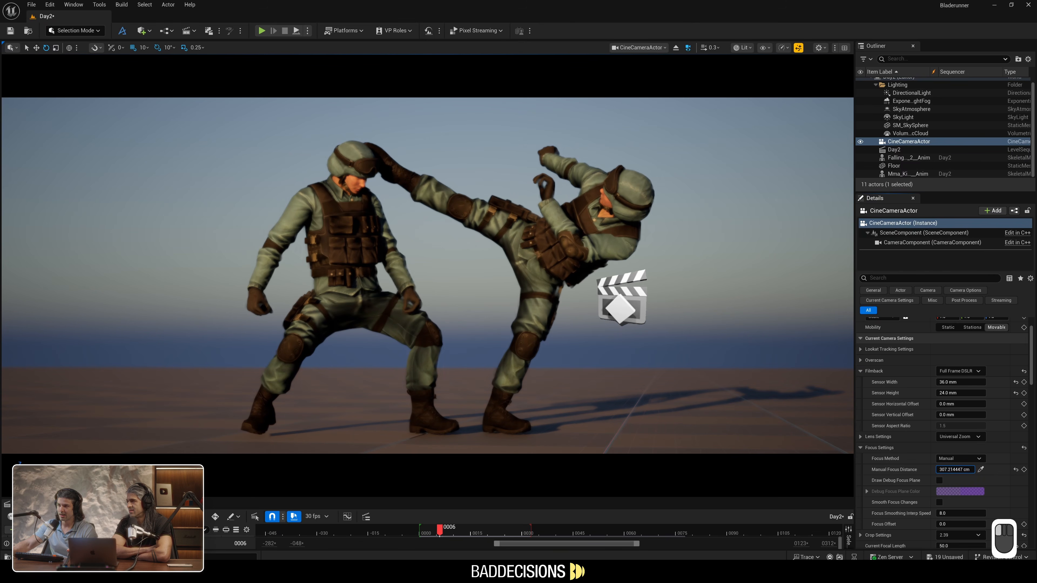
pyautogui.moveTo(954, 469); pyautogui.dragTo(953, 470)
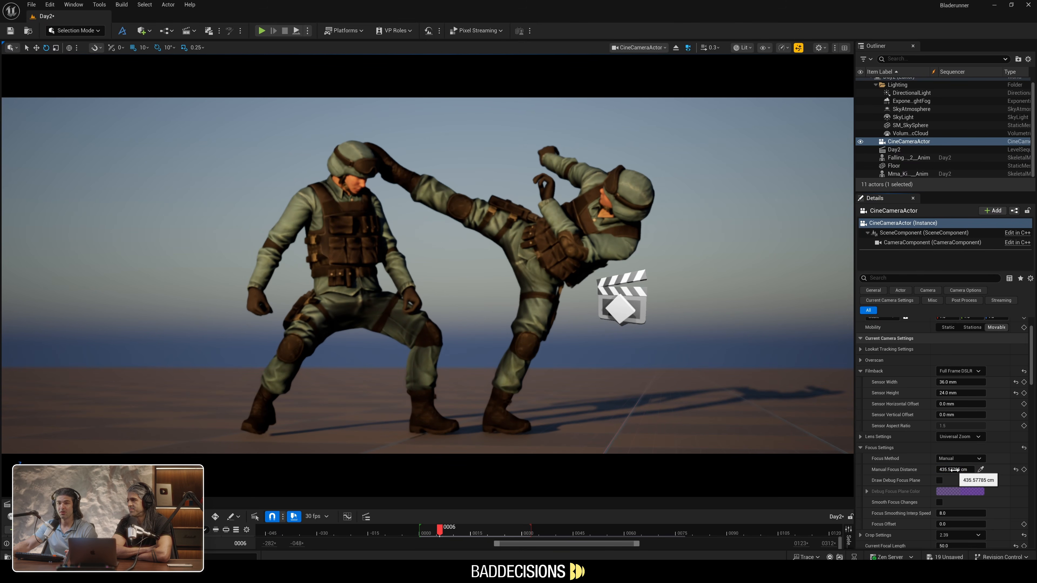
# Step: Set the camera's manual focus distance to about 605.2 cm using the debug focus plane, then hide the plane again
pyautogui.click(939, 481)
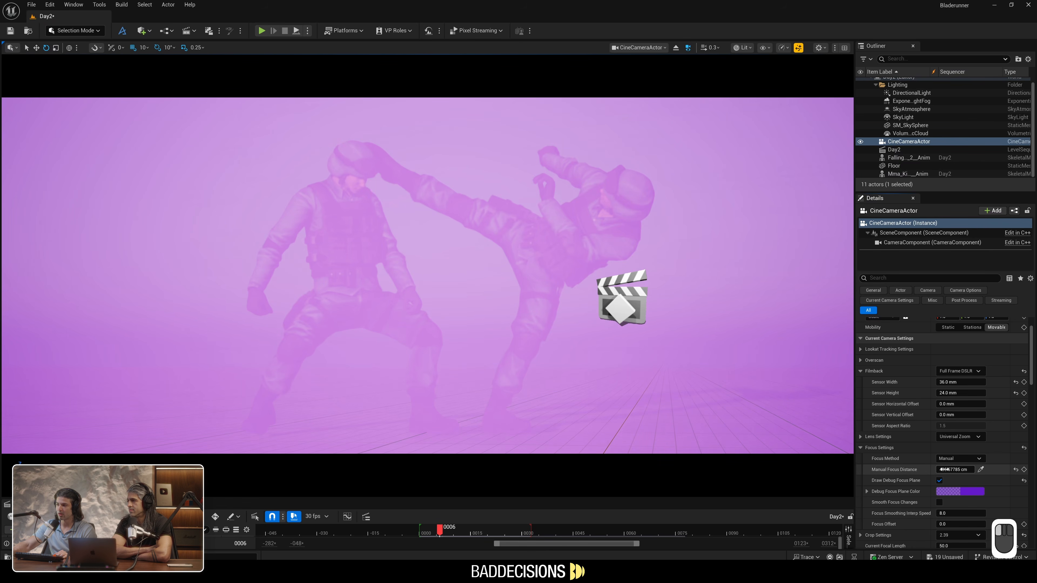
pyautogui.moveTo(941, 469)
pyautogui.mouseDown()
pyautogui.moveTo(996, 469)
pyautogui.moveTo(944, 469)
pyautogui.mouseUp()
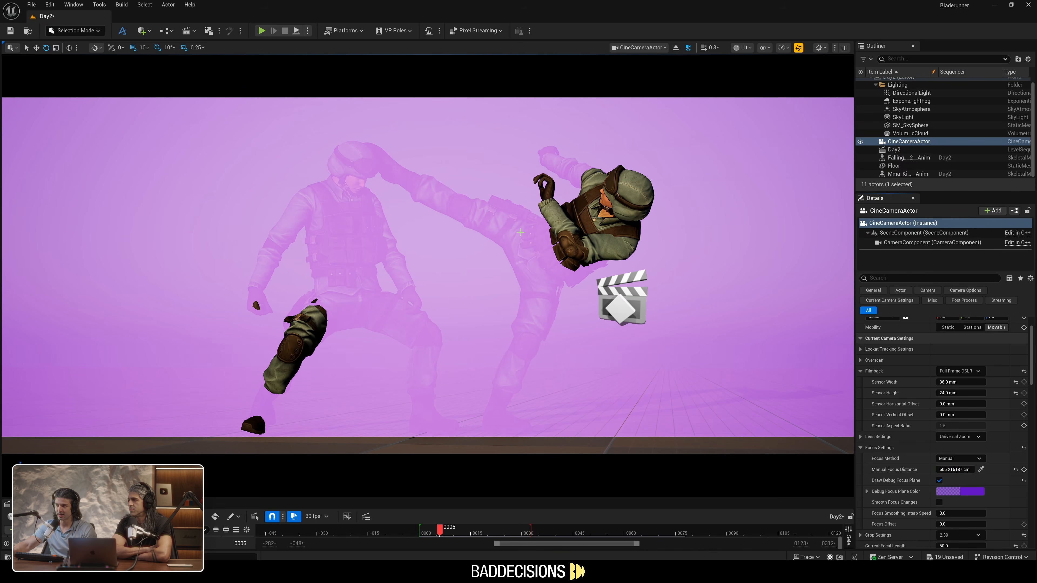
pyautogui.click(939, 480)
# Step: Shift the camera framing of the two fighters slightly and put the viewport in game view to hide the editor icons
pyautogui.moveTo(633, 271); pyautogui.dragTo(657, 270, button='right')
pyautogui.press('a')
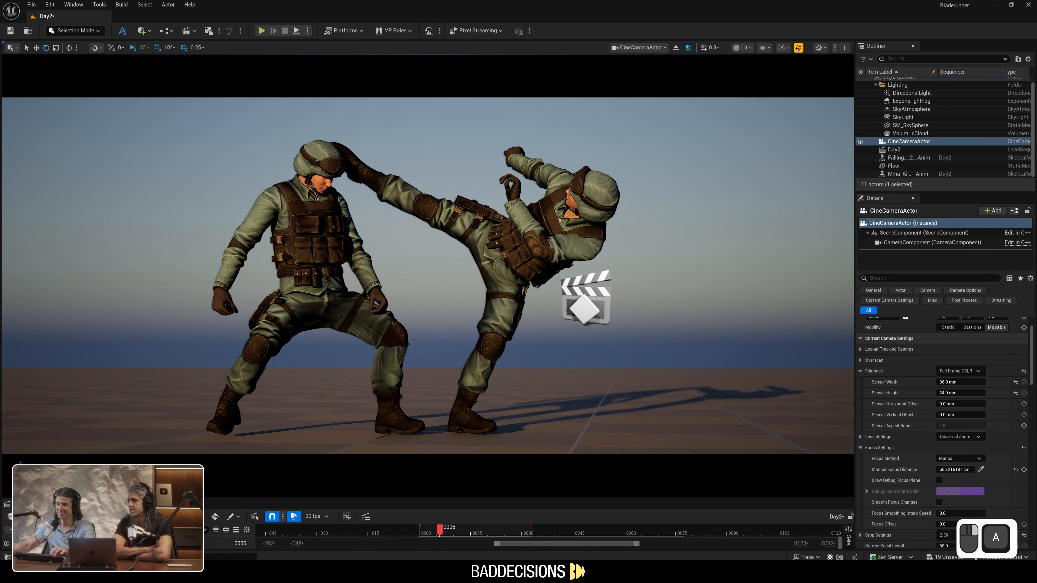
pyautogui.click(655, 253)
pyautogui.press('g')
pyautogui.press('g')
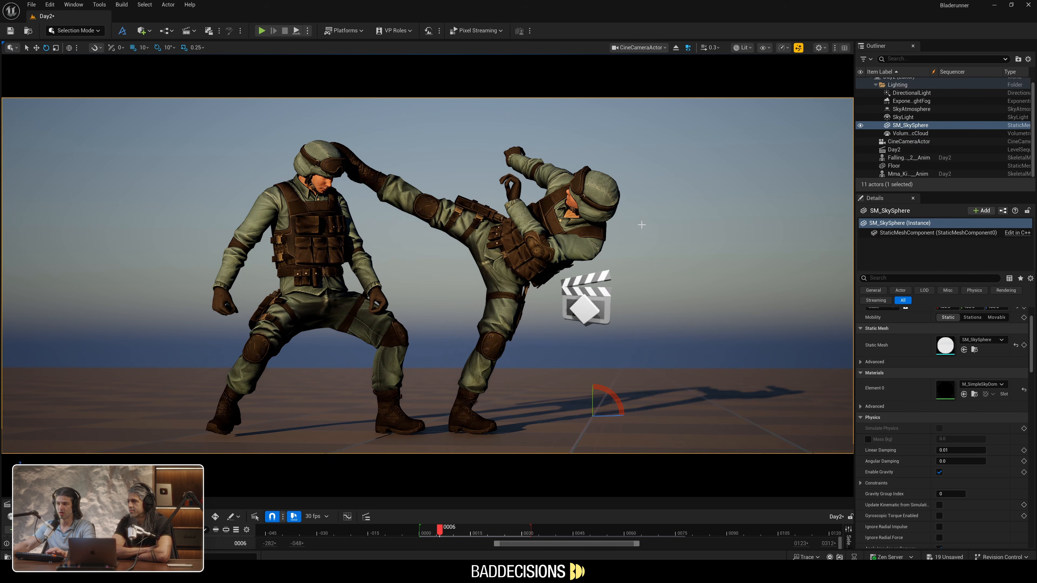
pyautogui.press('g')
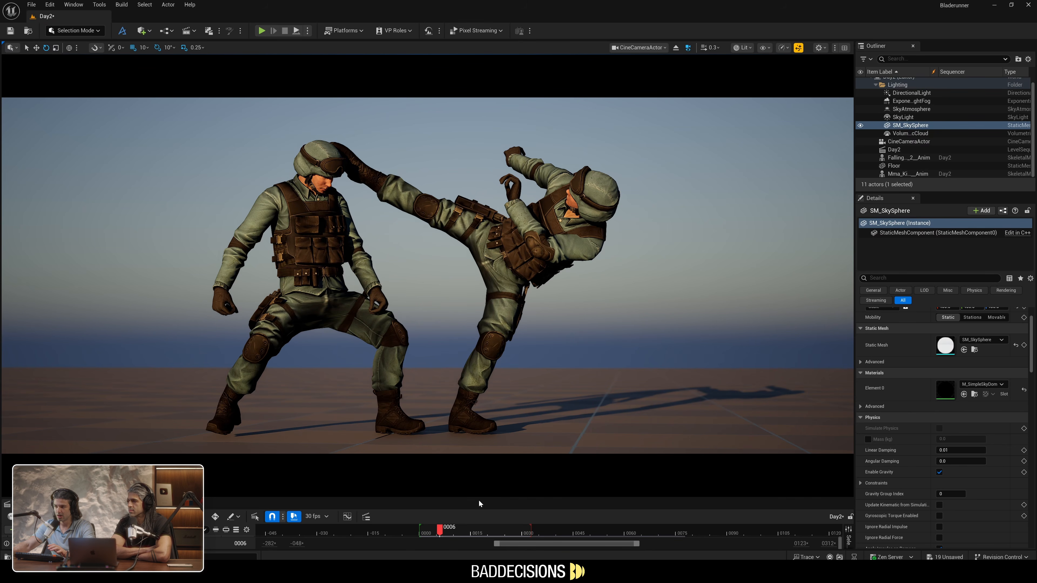
# Step: Enlarge the Sequencer area and play the fight animation from about frame 2
pyautogui.moveTo(477, 499); pyautogui.dragTo(479, 453)
pyautogui.click(426, 485)
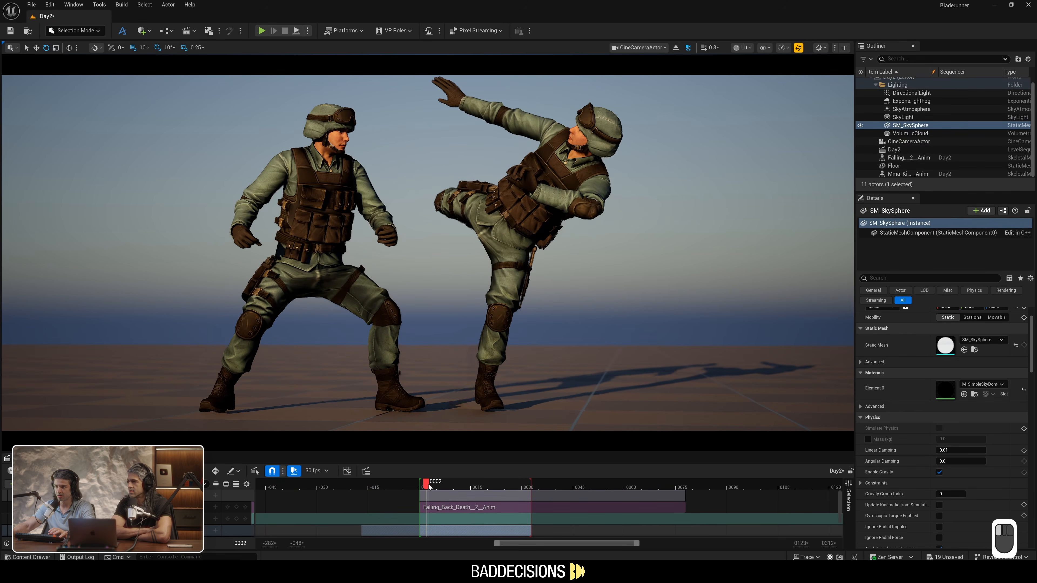
pyautogui.press('space')
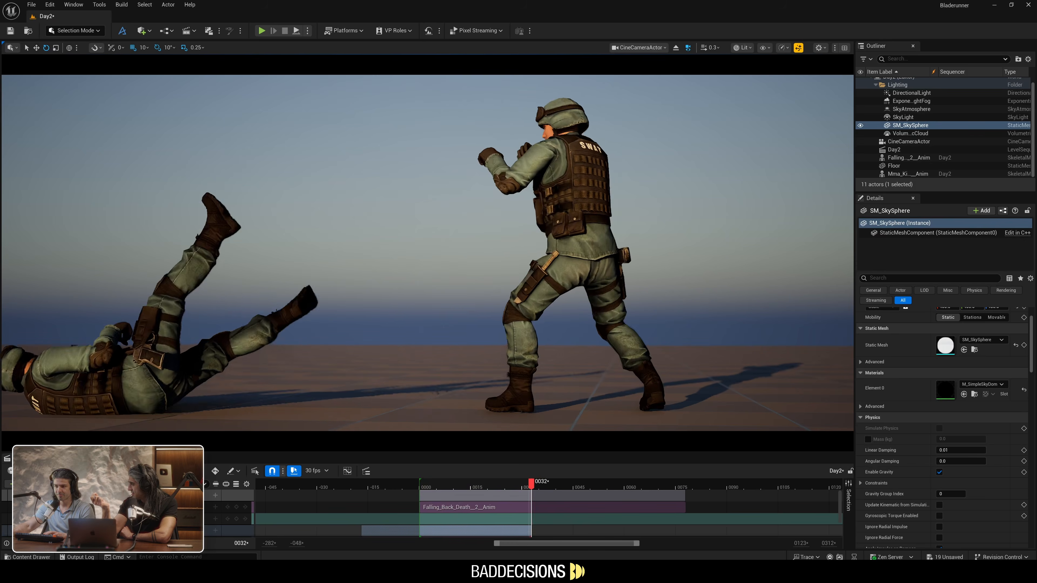
# Step: Collapse the two character tracks in the Sequencer and replay the fight animation from frame 0
pyautogui.click(29, 496)
pyautogui.click(30, 507)
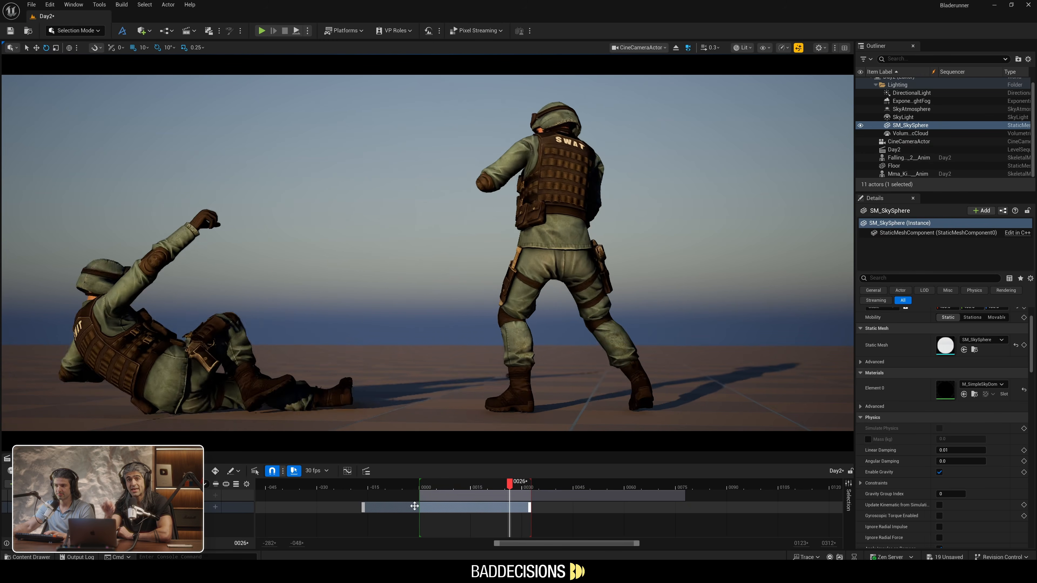
pyautogui.click(453, 487)
pyautogui.press('space')
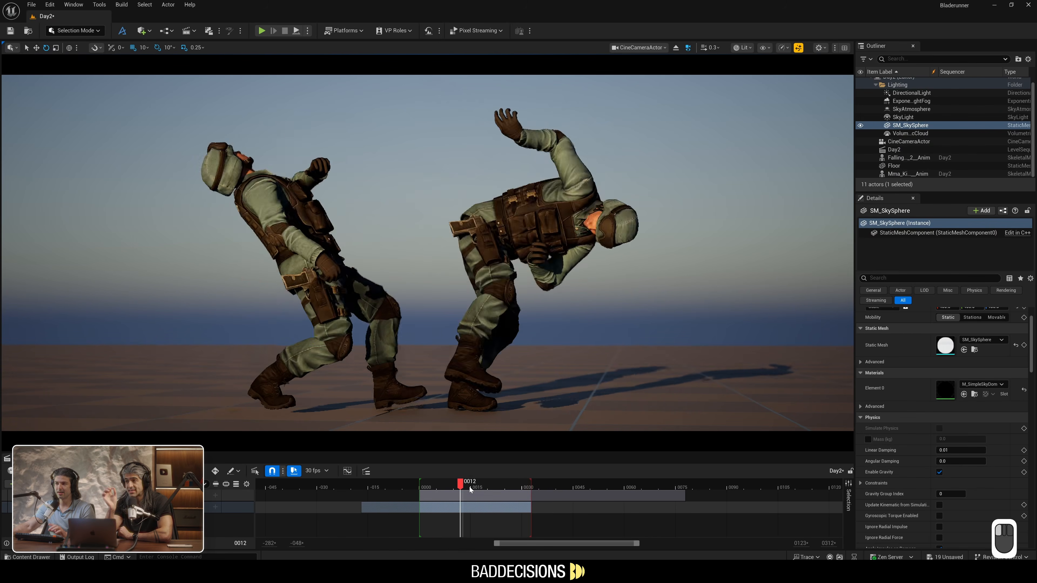
pyautogui.click(419, 488)
pyautogui.press('space')
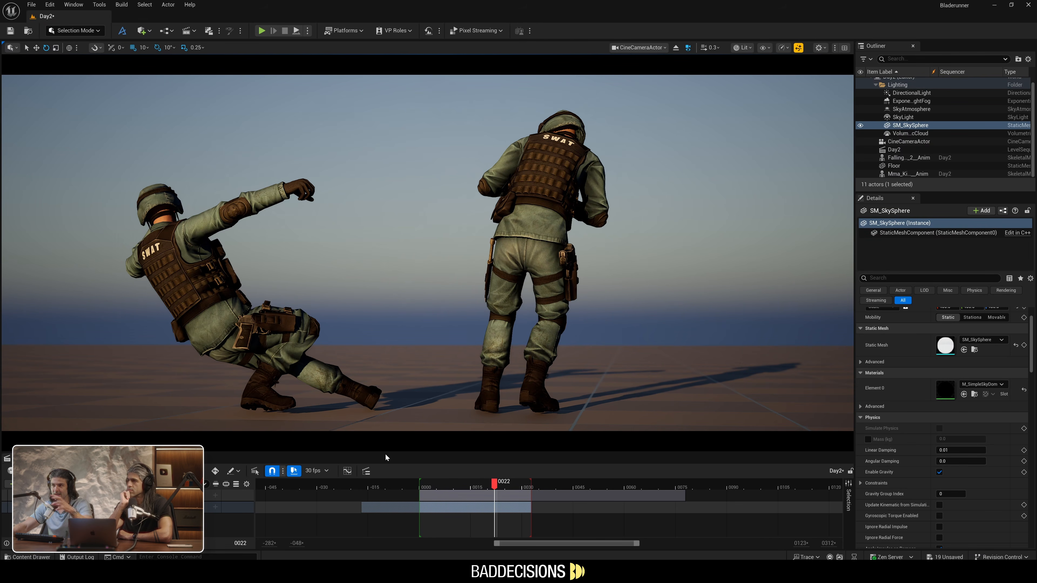
pyautogui.click(219, 31)
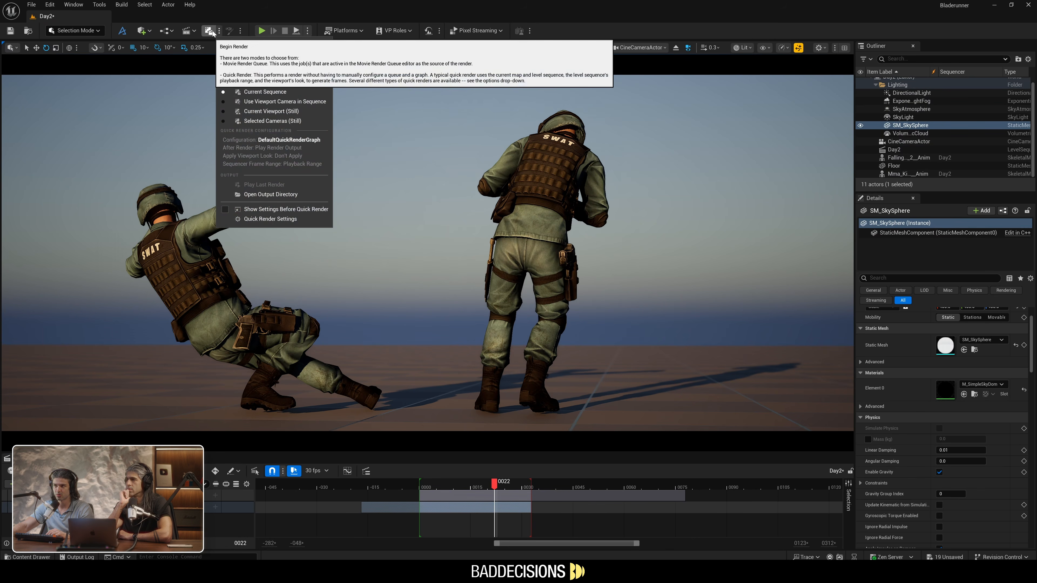
pyautogui.click(231, 14)
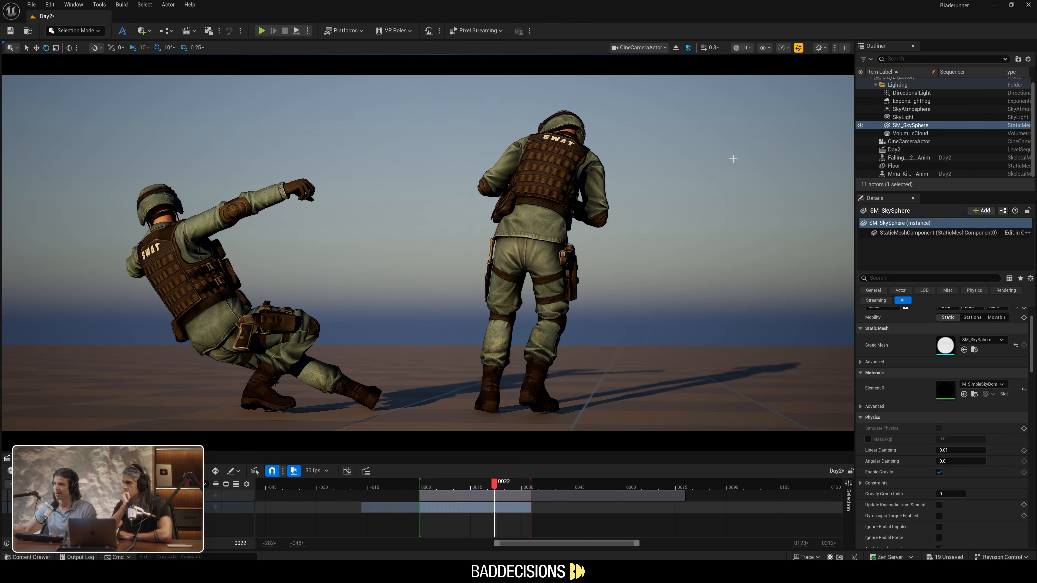
# Step: Add the CineCameraActor to the Day2 sequence with its camera cut and scrub to frame 15 to check it
pyautogui.moveTo(916, 141); pyautogui.dragTo(172, 392)
pyautogui.moveTo(48, 528); pyautogui.dragTo(48, 529)
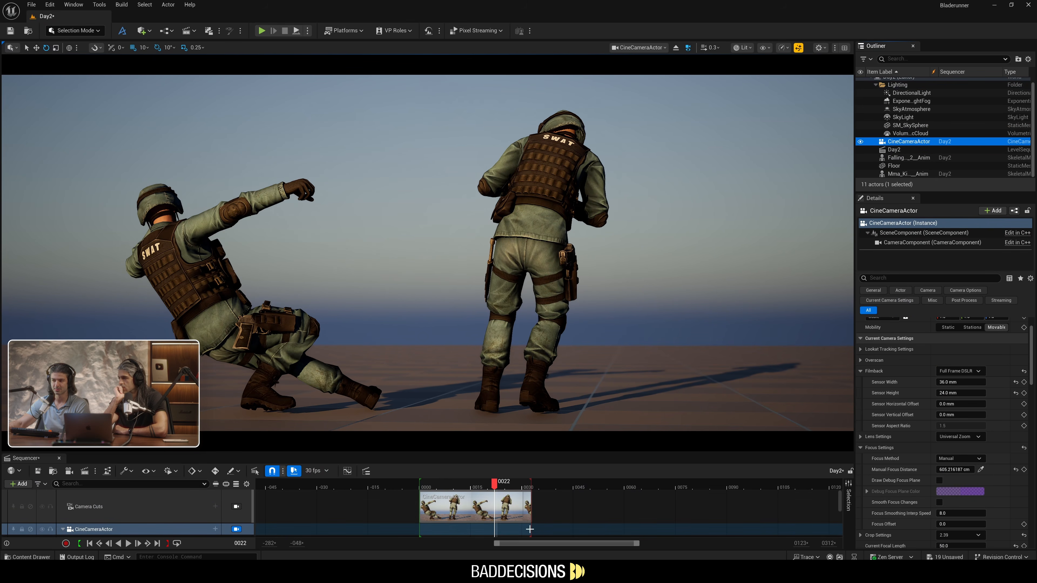
pyautogui.moveTo(493, 487); pyautogui.dragTo(470, 486)
pyautogui.scroll(-3, 156, 515)
pyautogui.scroll(3, 157, 515)
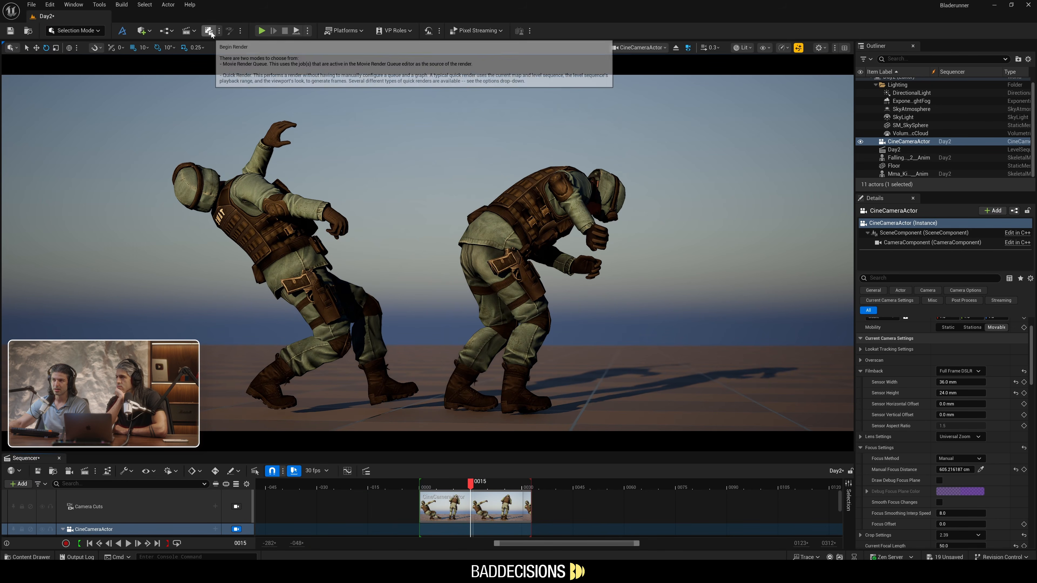
# Step: Set the Quick Render source to Current Sequence
pyautogui.click(219, 31)
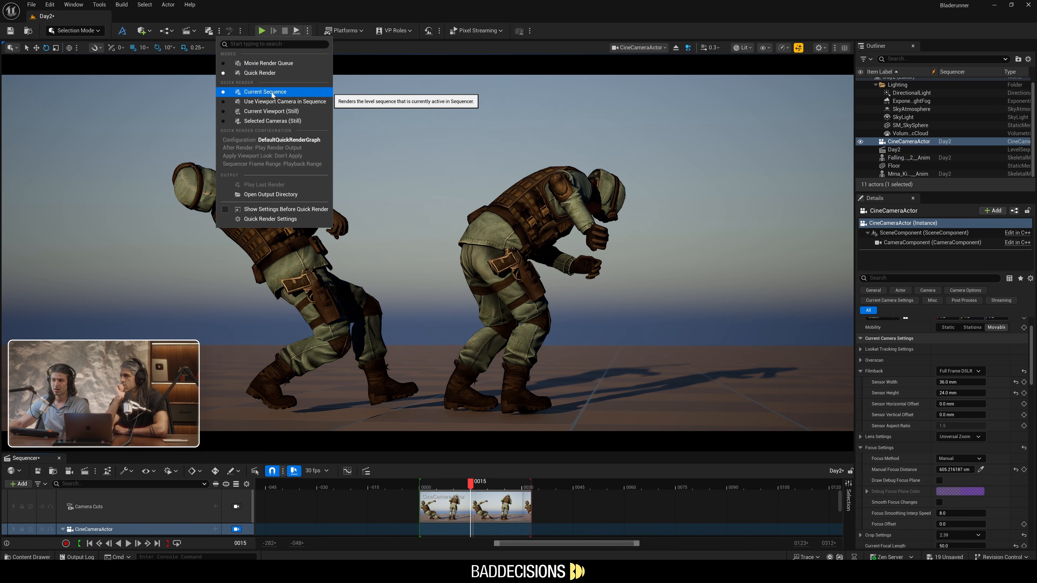
pyautogui.click(254, 103)
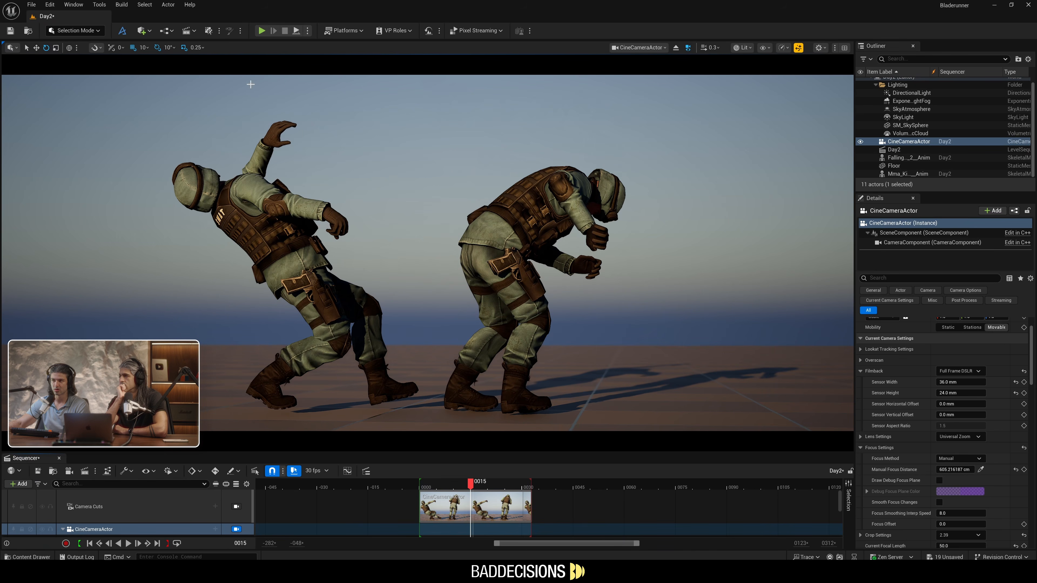
pyautogui.click(220, 32)
pyautogui.click(266, 95)
# Step: Check the render output directory DuneRenders, then begin the quick render of the current sequence
pyautogui.click(219, 31)
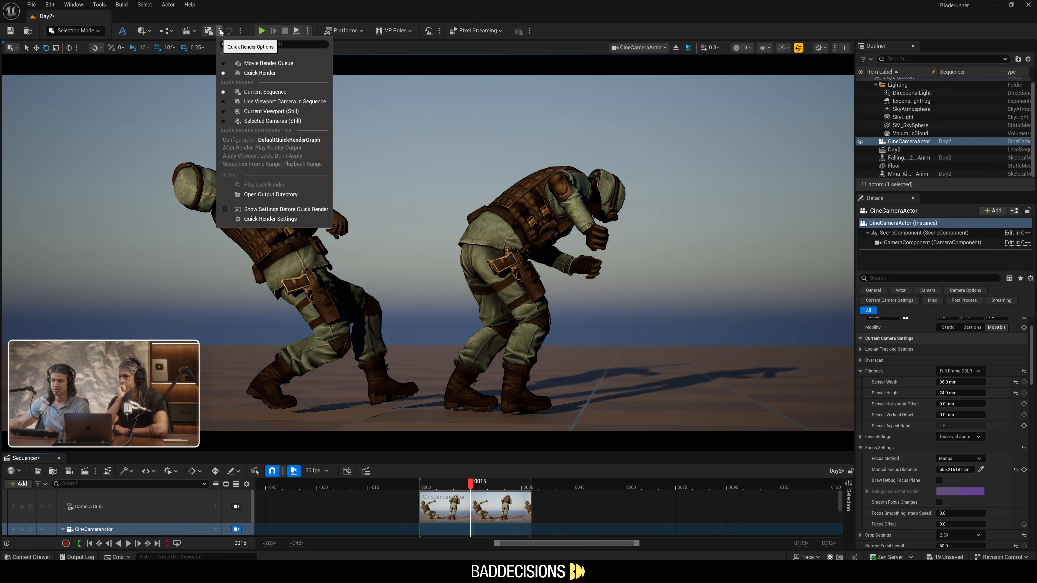
pyautogui.click(271, 194)
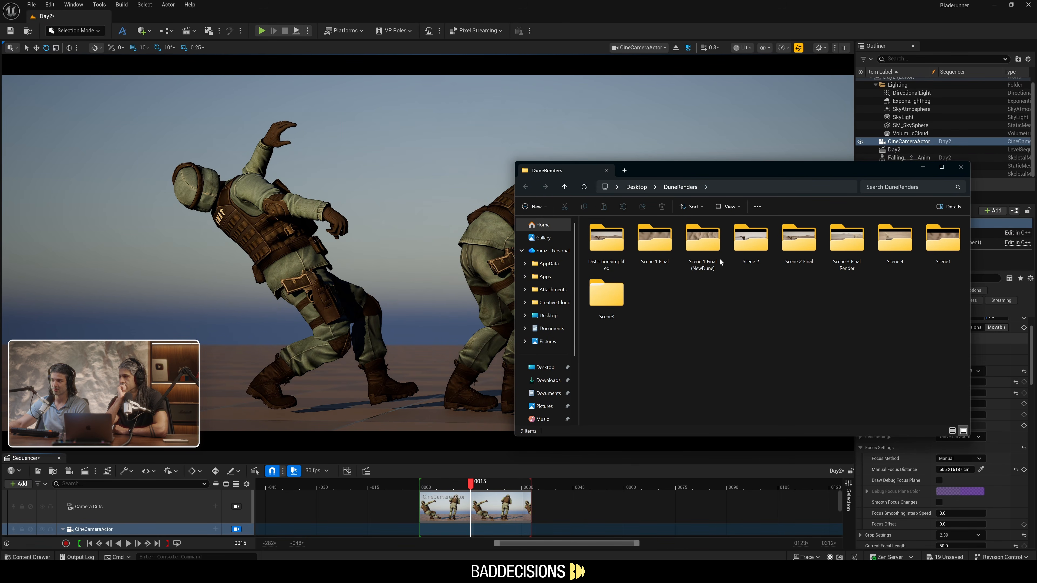
pyautogui.click(442, 5)
pyautogui.click(210, 31)
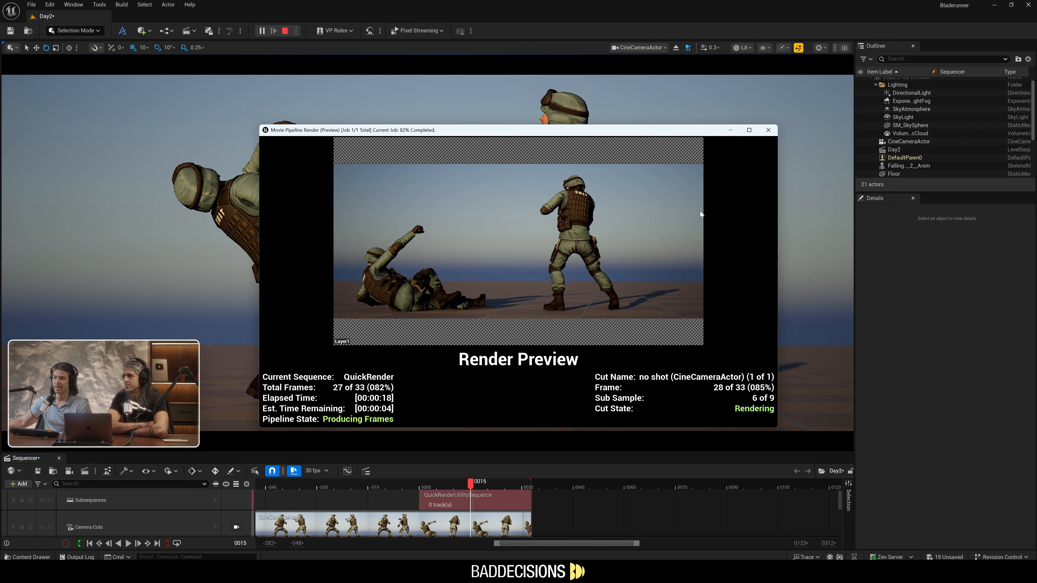
# Step: Switch to the DuneRenders folder in File Explorer and open the rendered frame Day2.Layer1.0000 in Photos
pyautogui.click(520, 571)
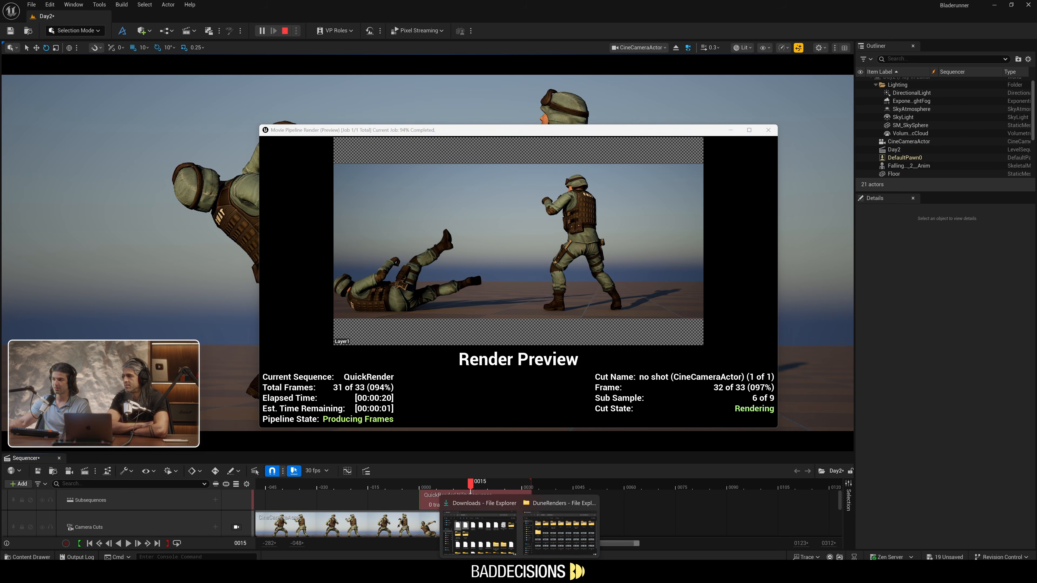
pyautogui.click(559, 530)
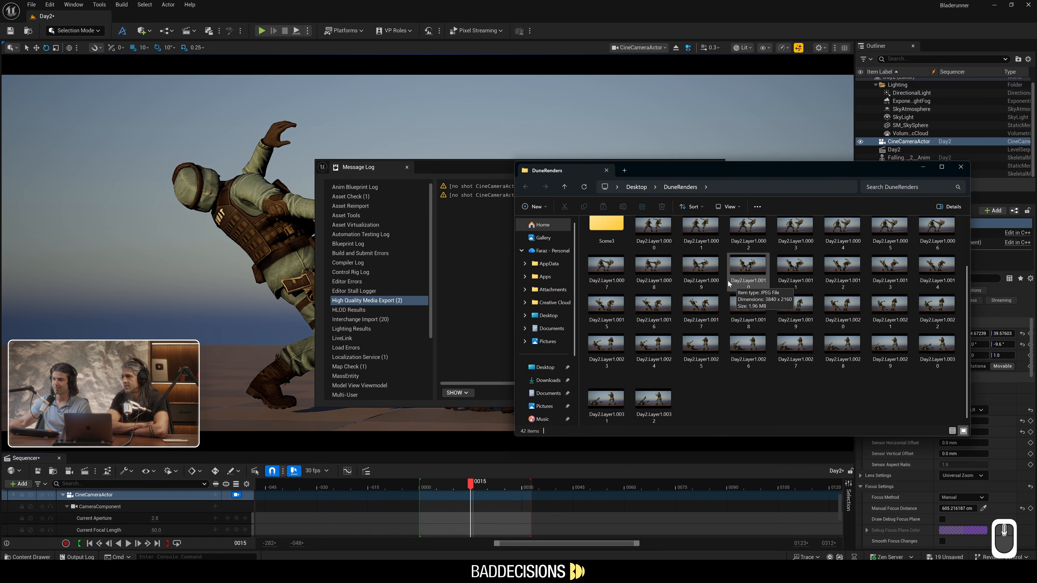
pyautogui.doubleClick(652, 229)
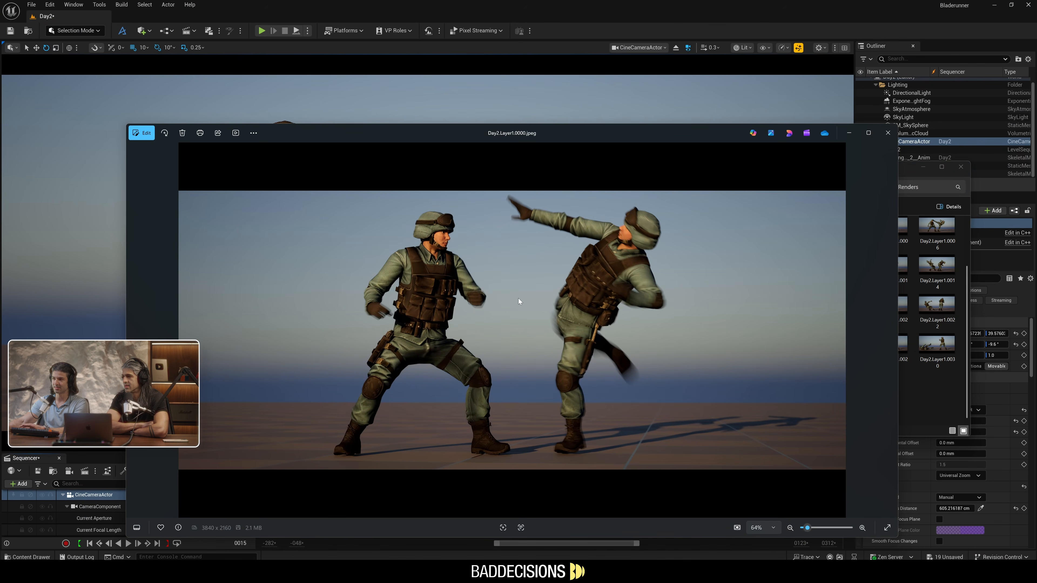
pyautogui.click(653, 236)
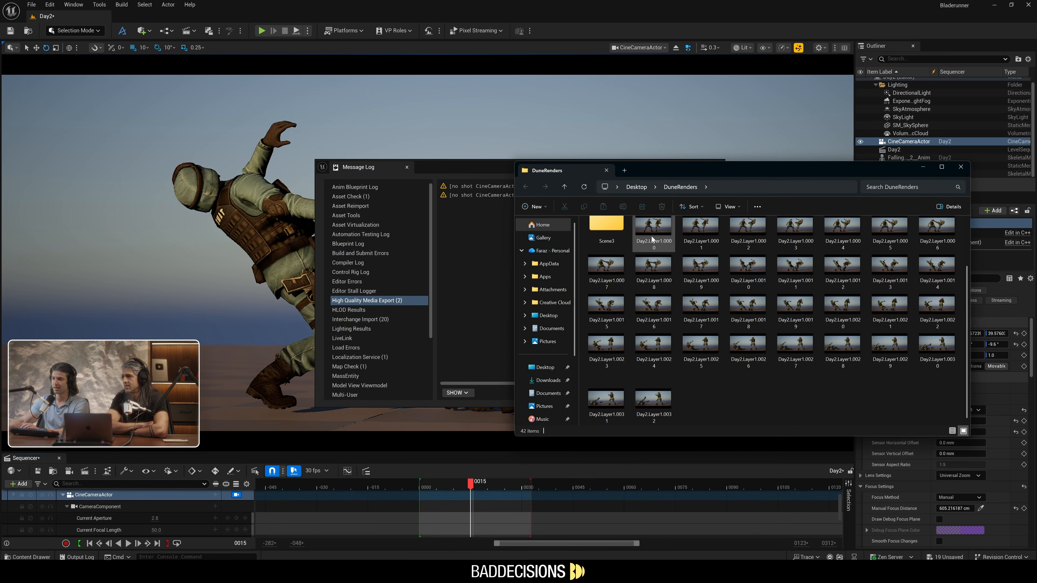
pyautogui.rightClick(656, 234)
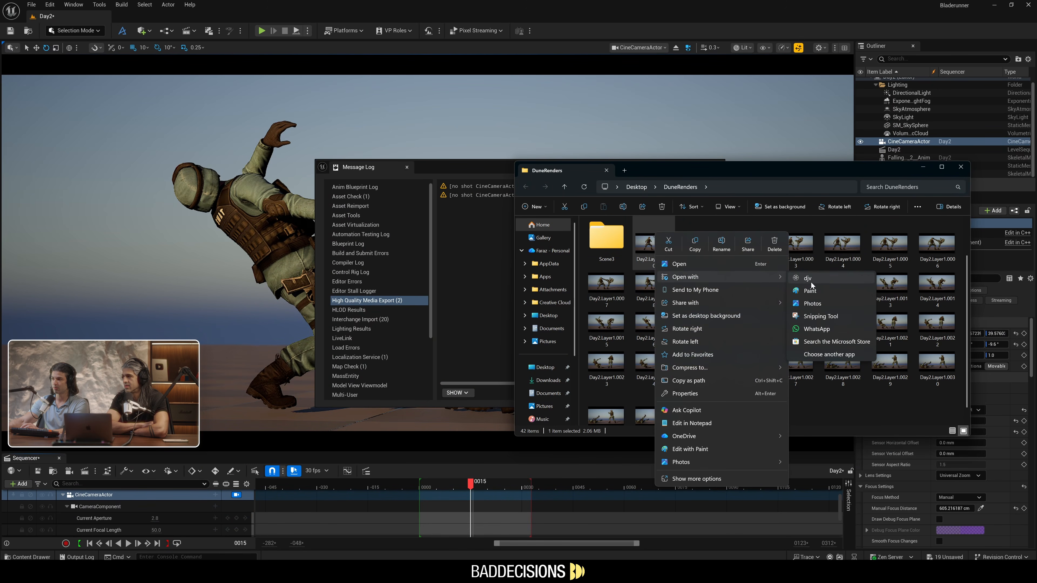
pyautogui.click(811, 304)
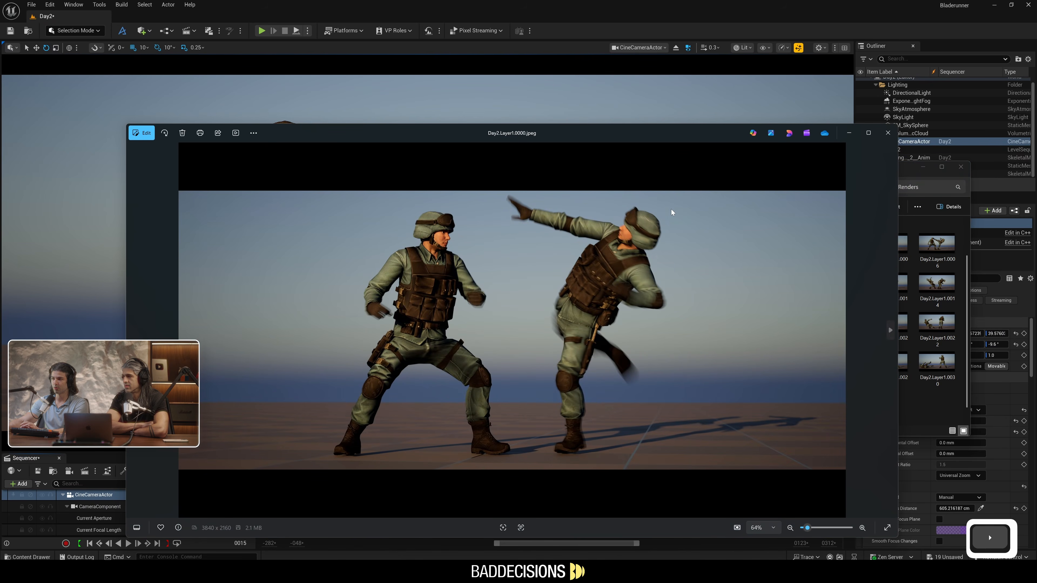
# Step: Step through the rendered frames up to Day2.Layer1.0032 to review the fight, then close the image viewer
pyautogui.press('Right')
pyautogui.press('Right')
pyautogui.press('Right')
pyautogui.press('Right')
pyautogui.press('Right')
pyautogui.press('Right')
pyautogui.press('Right')
pyautogui.press('Right')
pyautogui.press('Right')
pyautogui.press('Right')
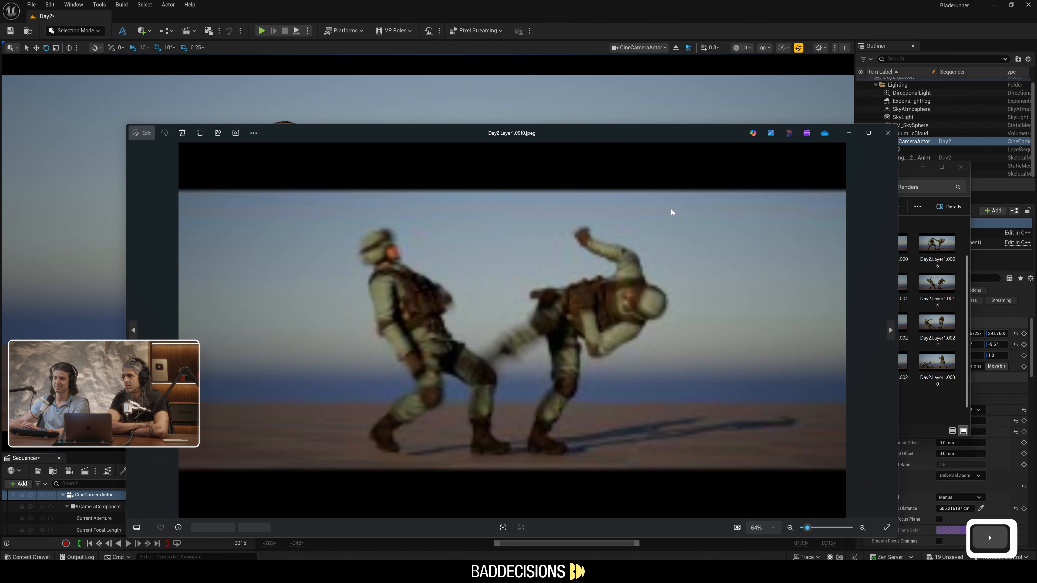
pyautogui.press('Right')
pyautogui.press('Right')
pyautogui.press('Right')
pyautogui.press('Right')
pyautogui.press('Right')
pyautogui.press('Right')
pyautogui.press('Right')
pyautogui.press('Right')
pyautogui.press('Right')
pyautogui.press('Right')
pyautogui.press('Right')
pyautogui.press('Right')
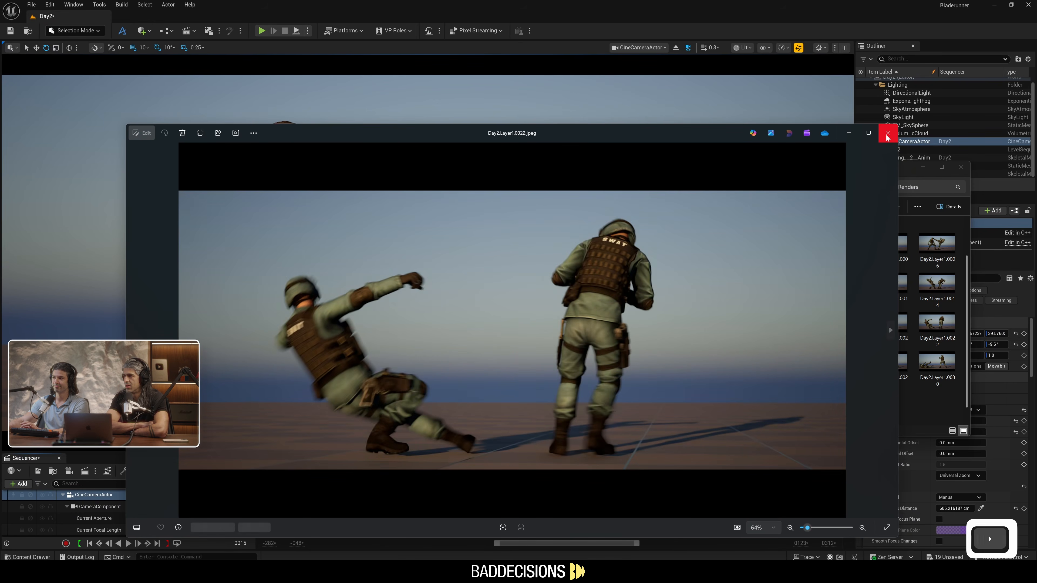
pyautogui.press('Right')
pyautogui.press('Right')
pyautogui.press('Right')
pyautogui.press('Right')
pyautogui.press('Right')
pyautogui.press('Right')
pyautogui.press('Right')
pyautogui.press('Right')
pyautogui.press('Right')
pyautogui.press('Right')
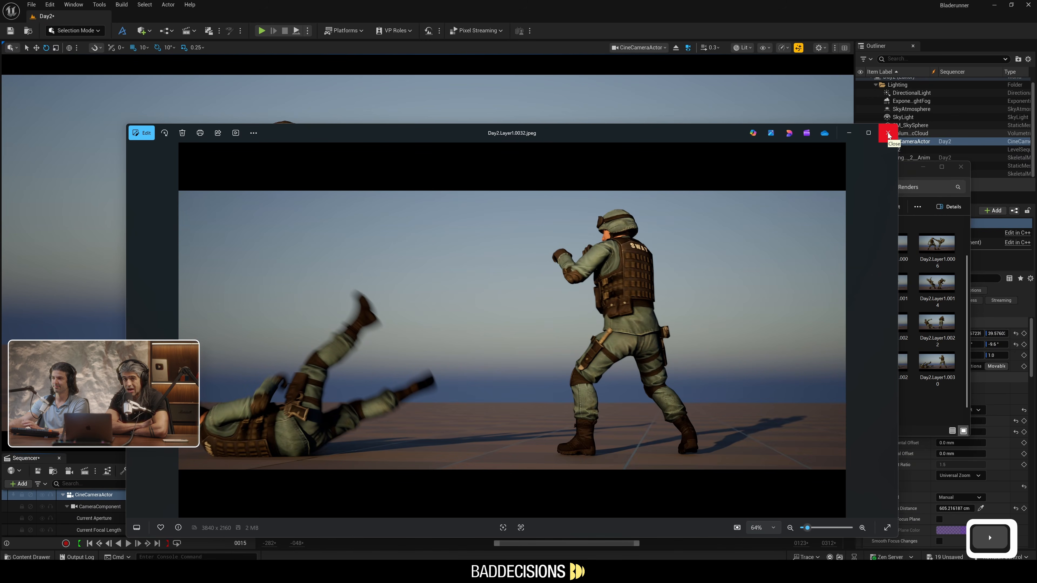
pyautogui.click(887, 134)
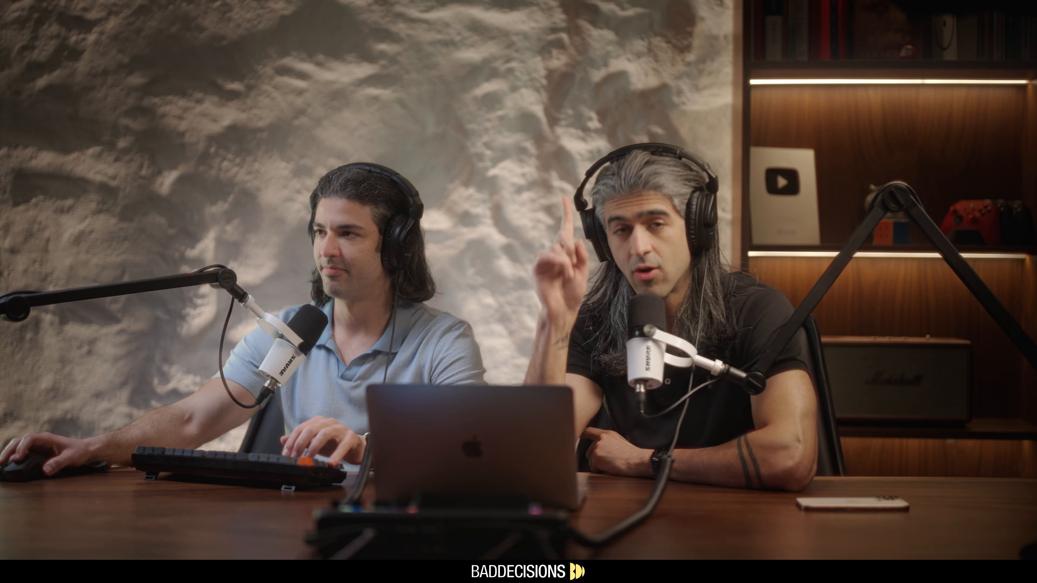